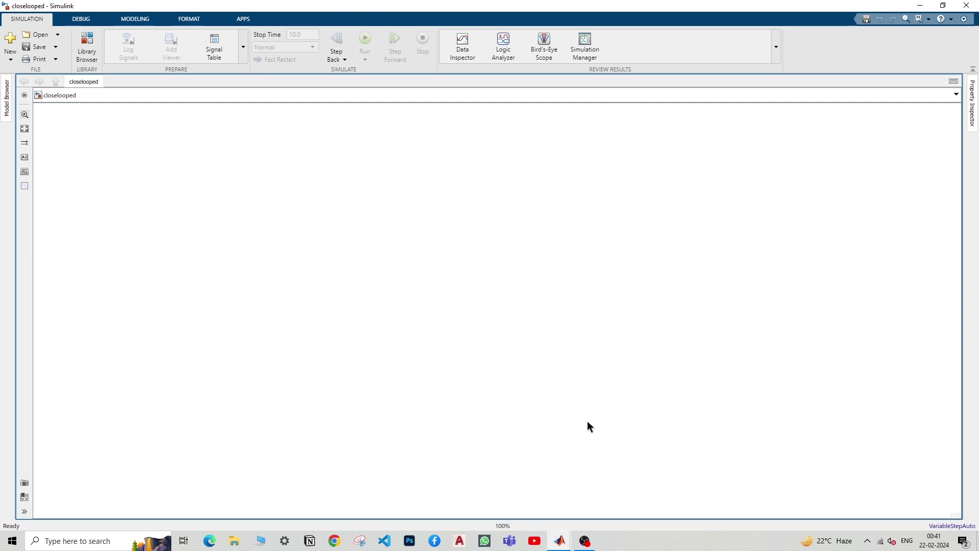
# Step: Bring the exp3 model forward and run its simulation with Ctrl+T
pyautogui.moveTo(560, 540)
pyautogui.click(560, 497)
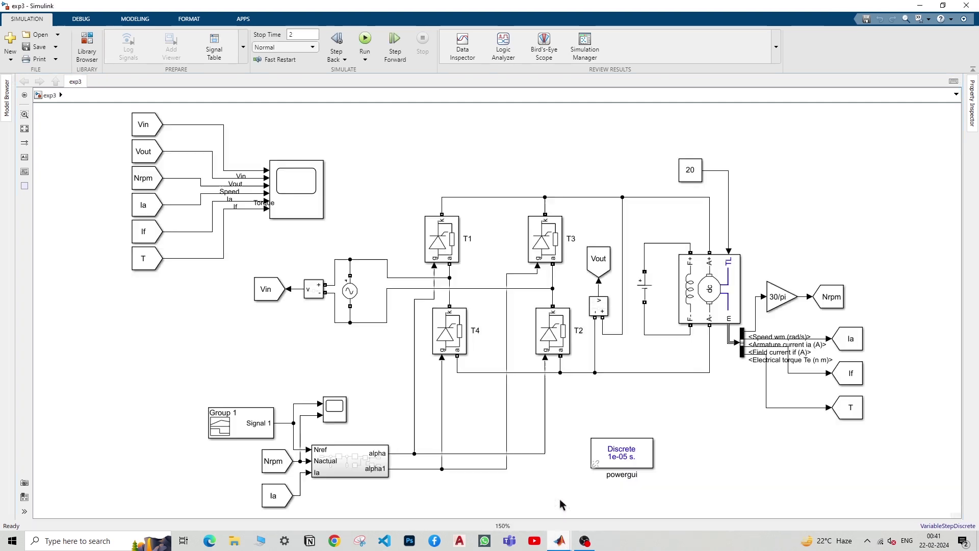
pyautogui.click(296, 176)
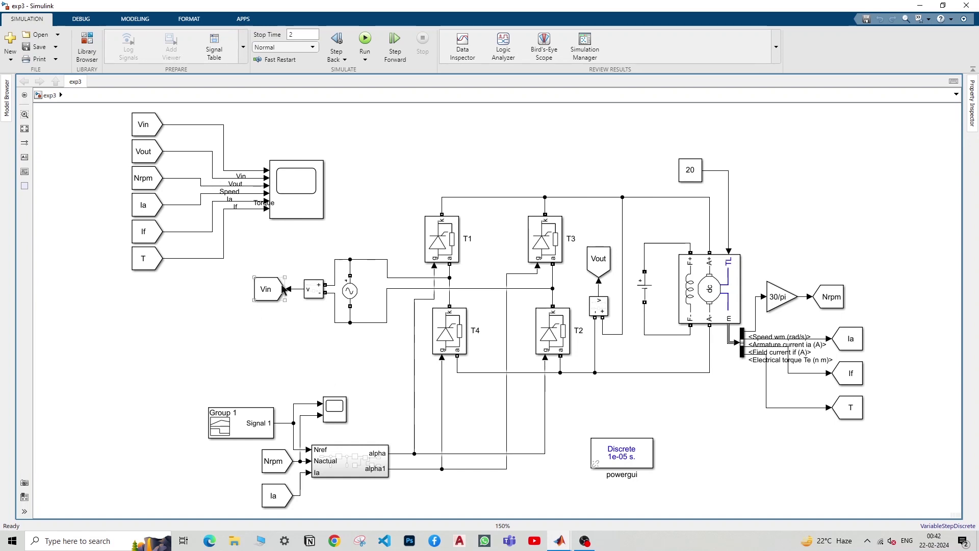
pyautogui.click(338, 412)
pyautogui.click(374, 181)
pyautogui.hotkey('ctrl', 't')
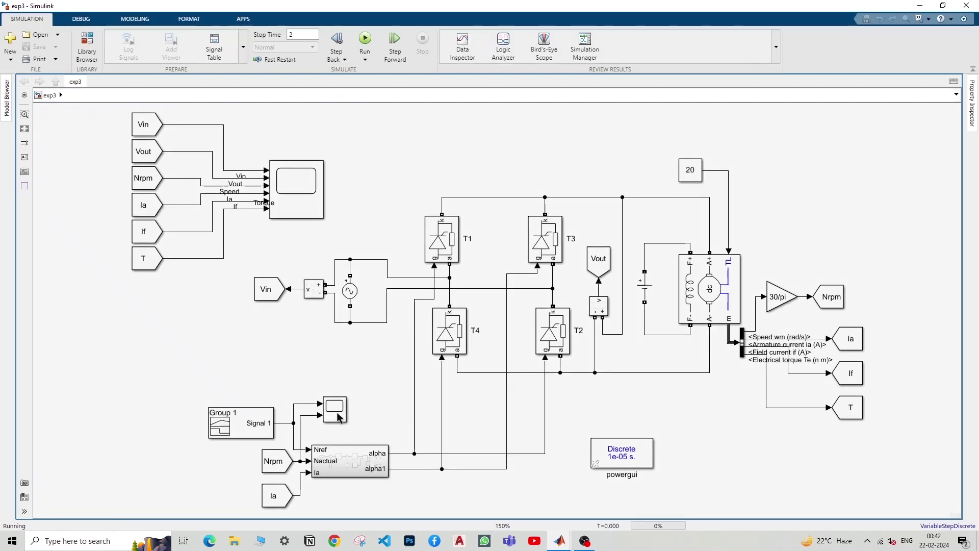
# Step: Open Scope1 to view the speed following the reference steps, then close it
pyautogui.click(339, 417)
pyautogui.doubleClick(340, 418)
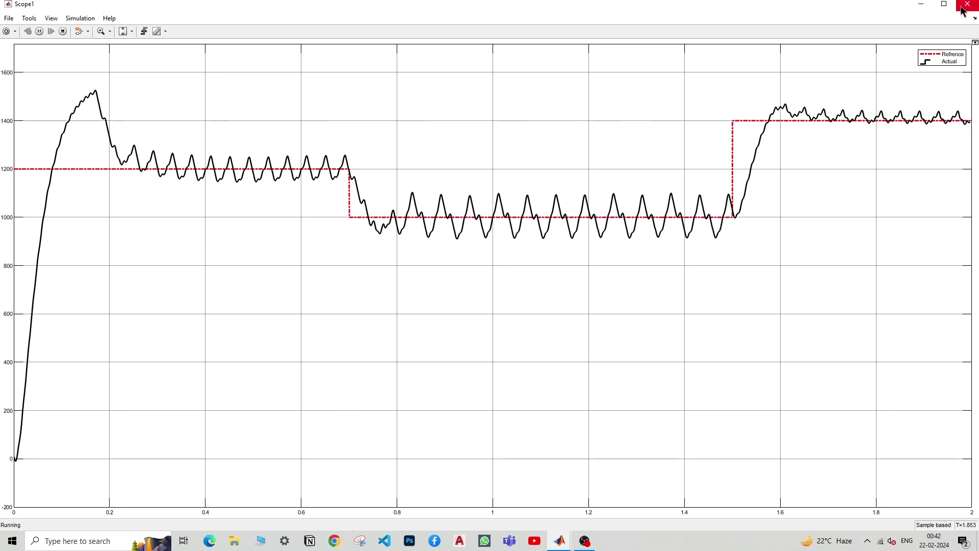
pyautogui.click(922, 4)
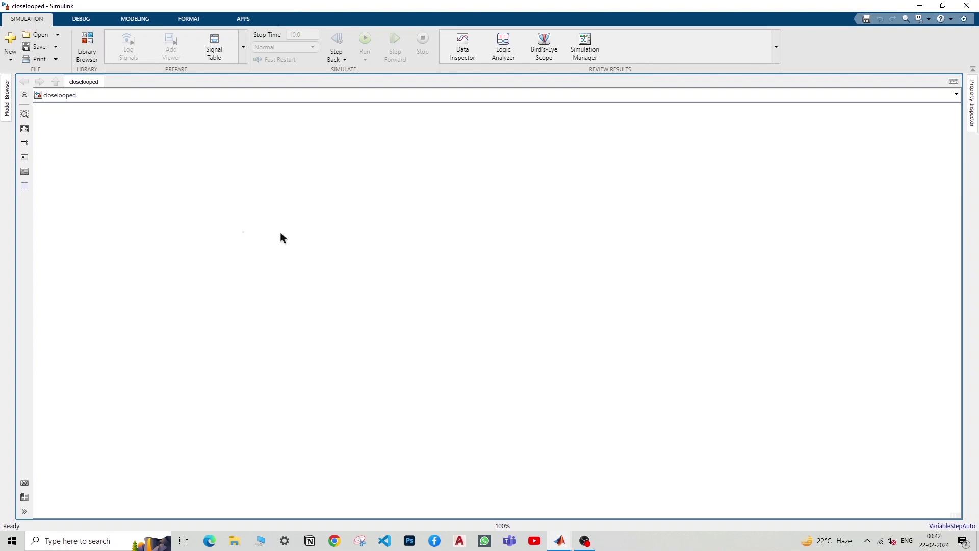
# Step: Insert a Specialized Power Systems DC Voltage Source onto the canvas and position it
pyautogui.doubleClick(281, 232)
pyautogui.write('dc')
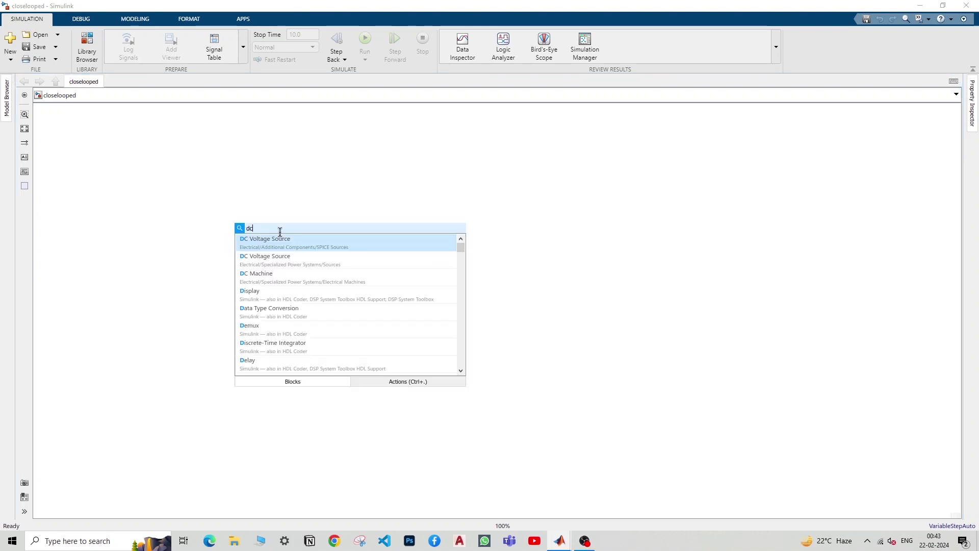
pyautogui.write(' voltage')
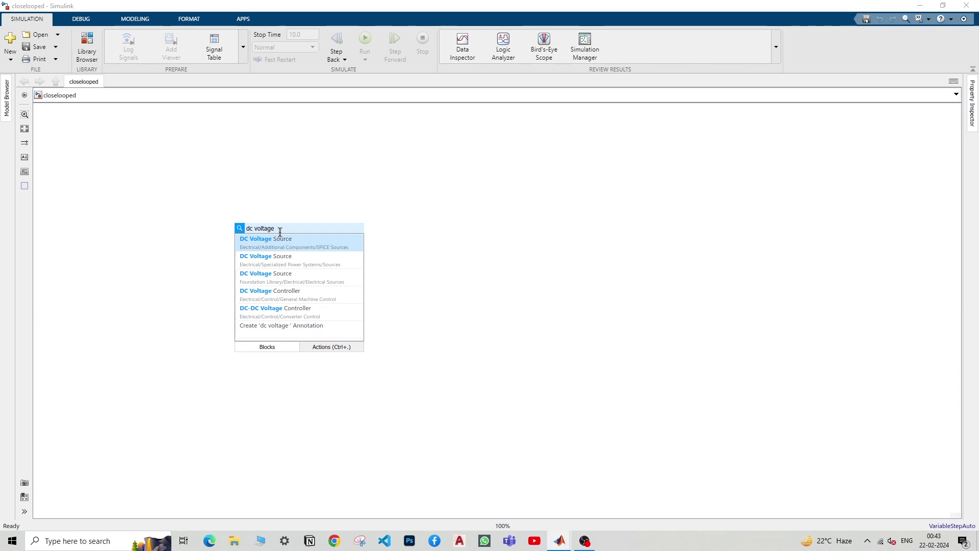
pyautogui.press('Down')
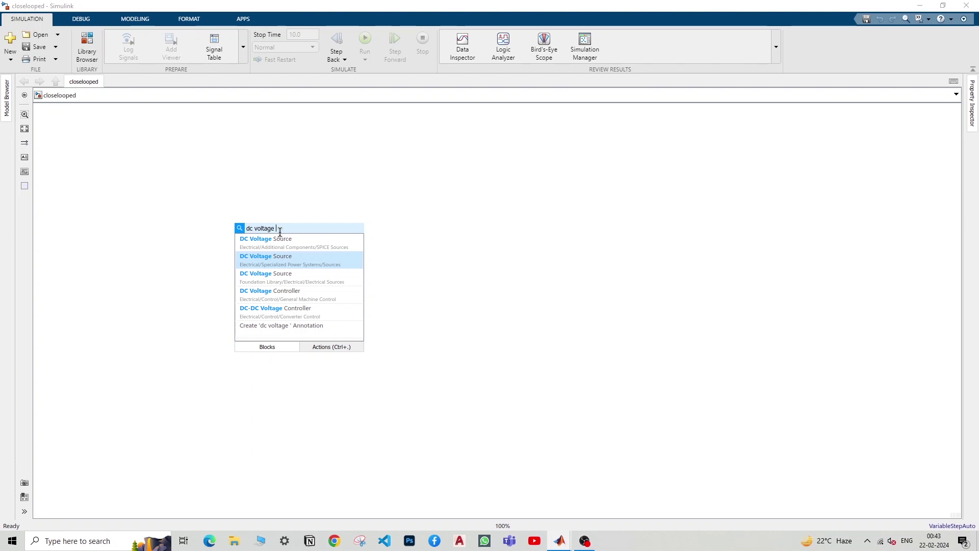
pyautogui.press('Down')
pyautogui.press('Up')
pyautogui.press('Return')
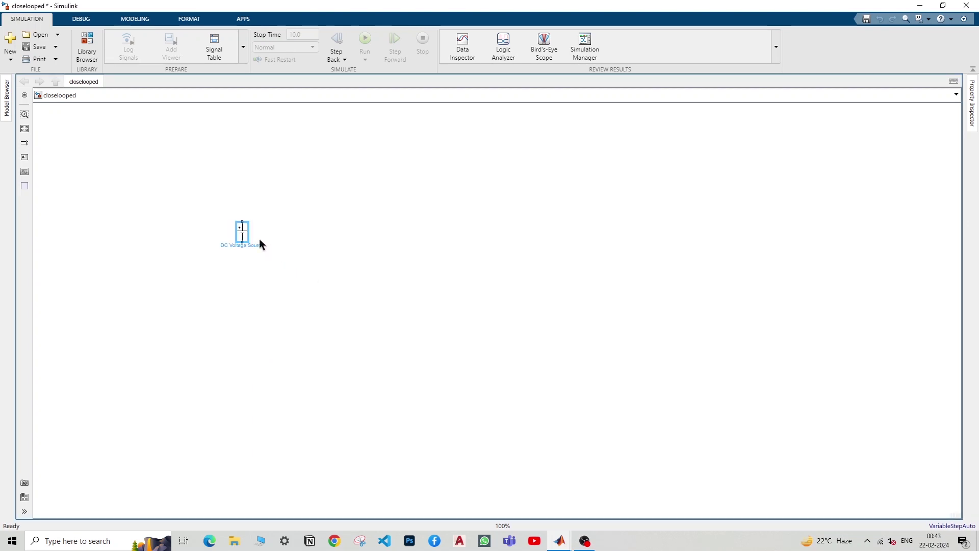
pyautogui.moveTo(241, 238); pyautogui.dragTo(244, 241)
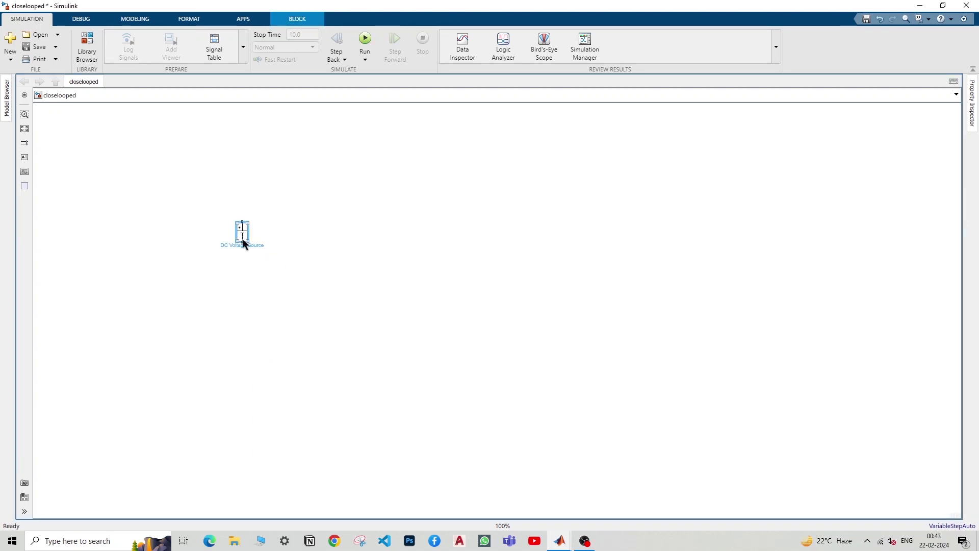
pyautogui.click(337, 267)
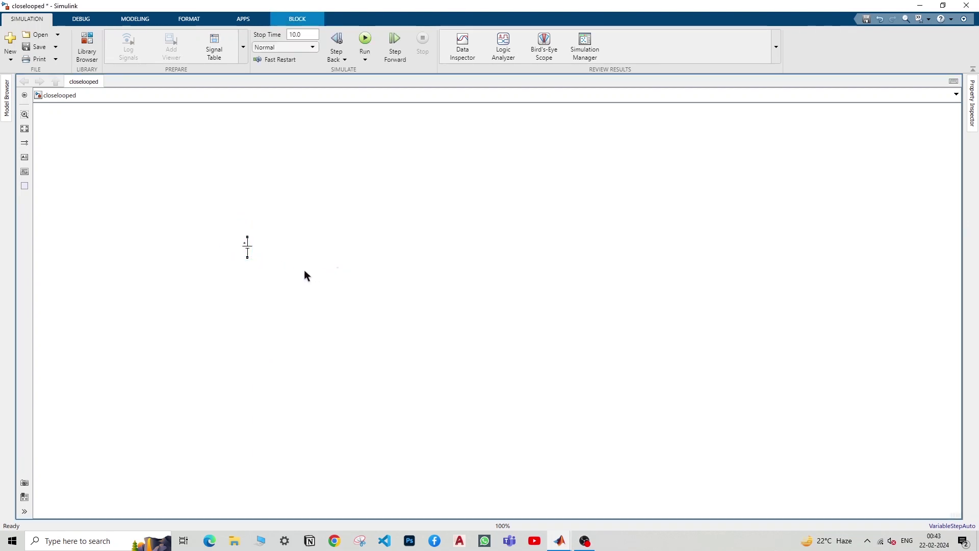
pyautogui.moveTo(247, 251); pyautogui.dragTo(249, 260)
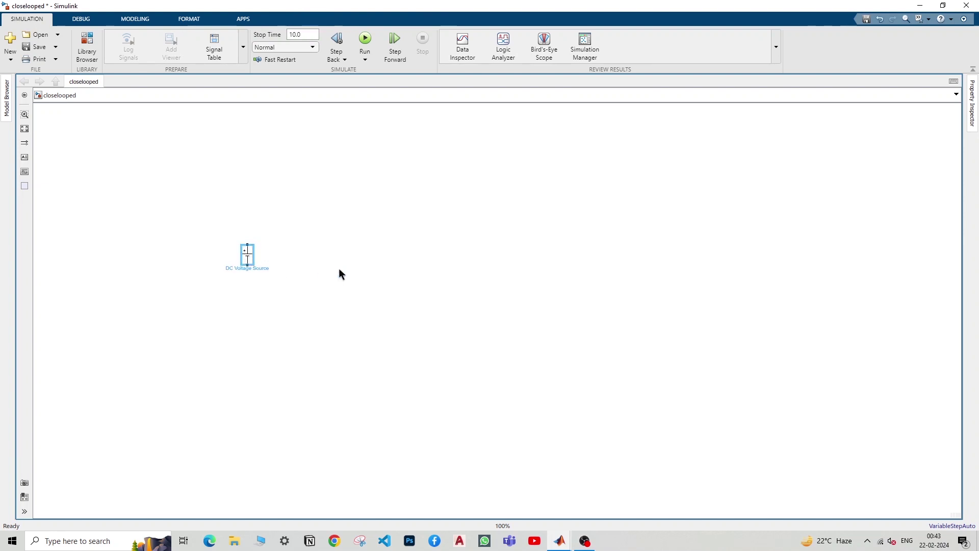
# Step: Set the DC Voltage Source amplitude to 230
pyautogui.click(248, 259)
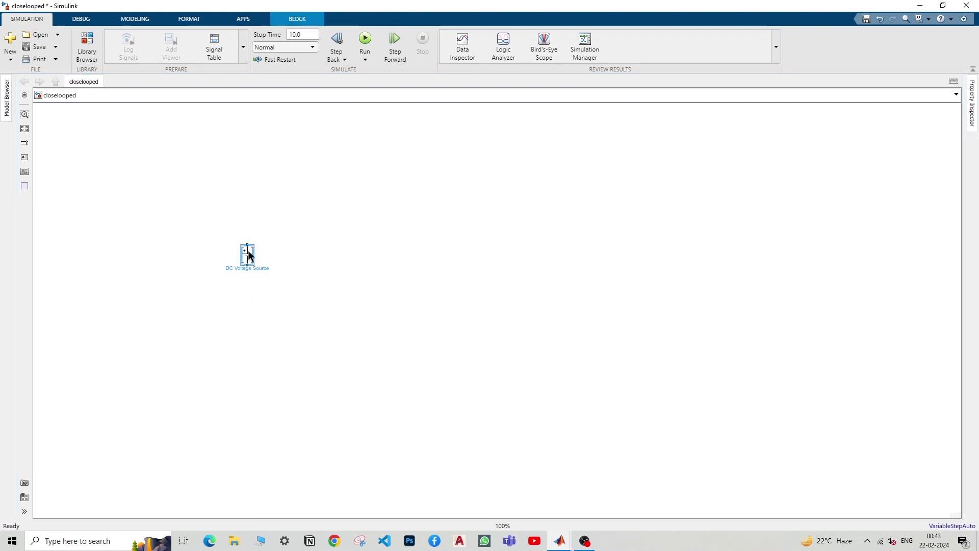
pyautogui.doubleClick(249, 256)
pyautogui.doubleClick(288, 254)
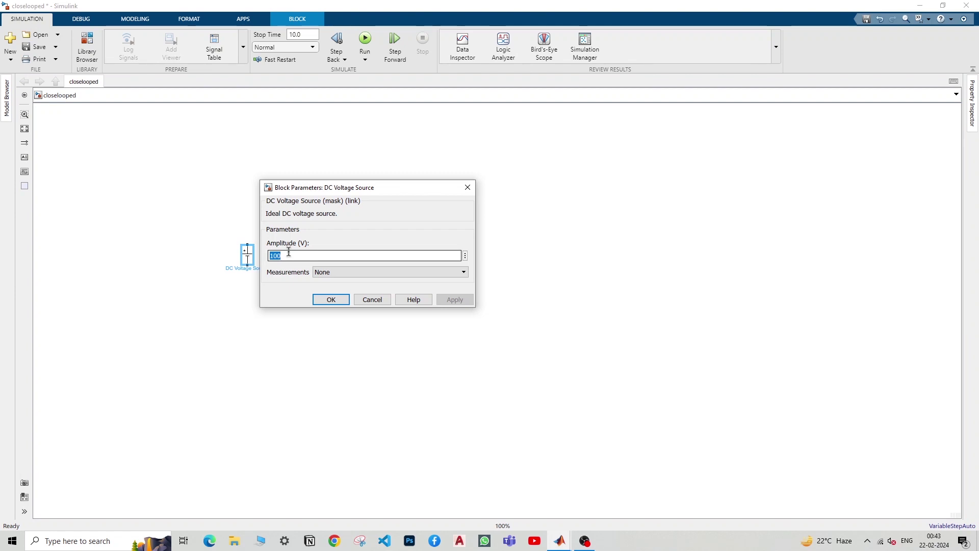
pyautogui.write('230')
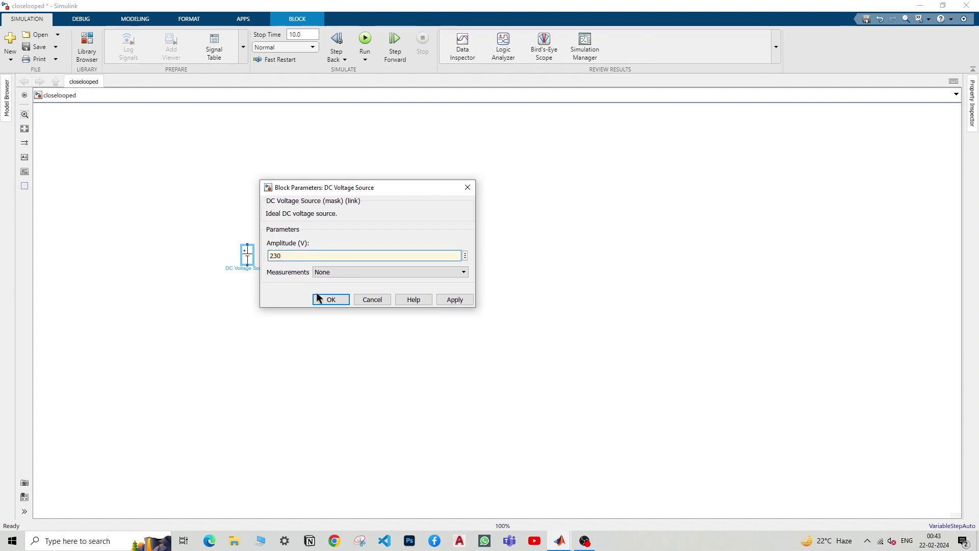
pyautogui.click(331, 300)
pyautogui.click(270, 246)
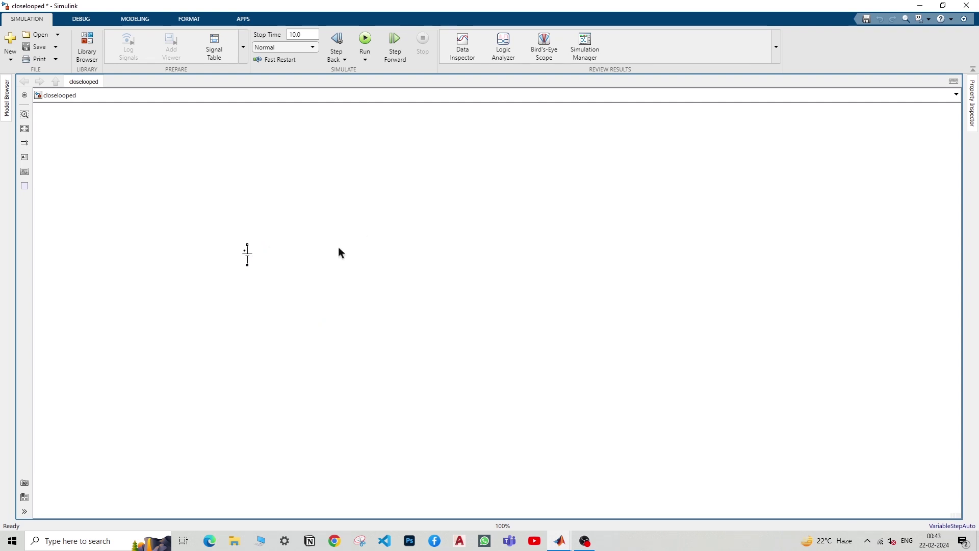
# Step: Insert a Thyristor, rotate it upright with Ctrl+R, and position it
pyautogui.doubleClick(408, 226)
pyautogui.write('thyr')
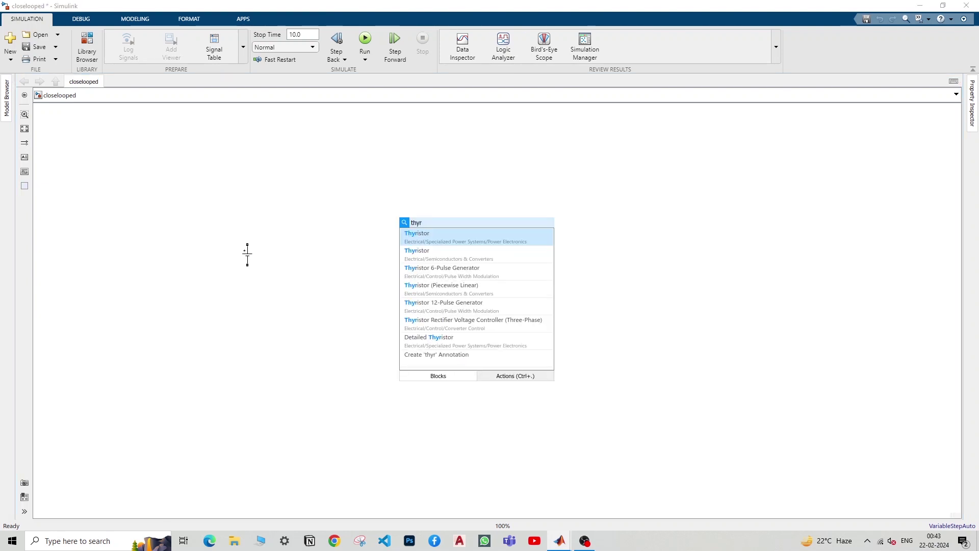
pyautogui.click(472, 235)
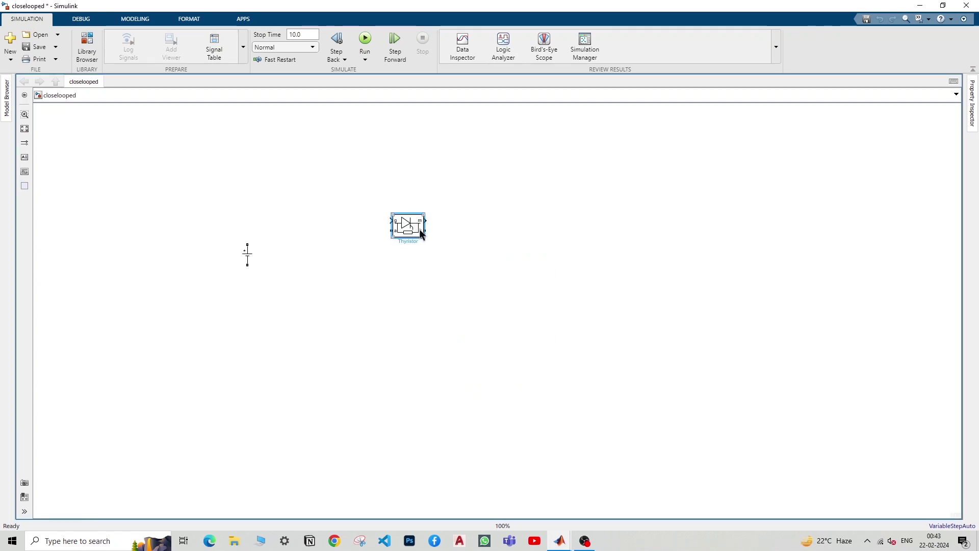
pyautogui.click(408, 246)
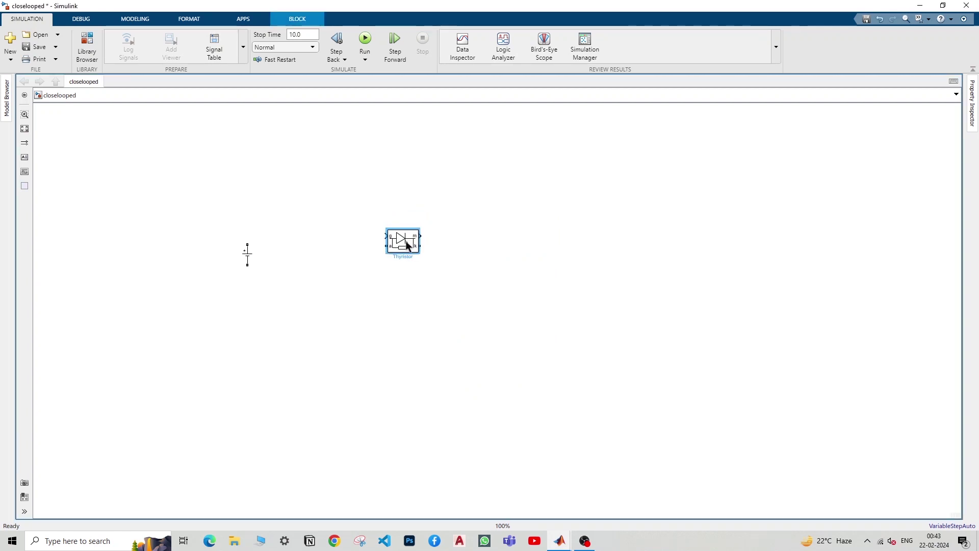
pyautogui.hotkey('ctrl', 'r')
pyautogui.hotkey('ctrl', 'r')
pyautogui.hotkey('ctrl', 'r')
pyautogui.moveTo(404, 246); pyautogui.dragTo(351, 204)
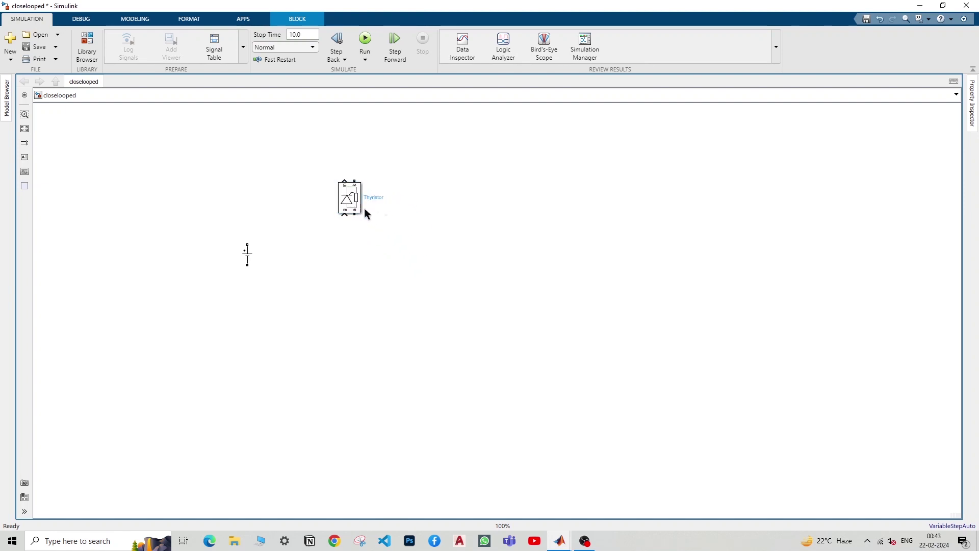
pyautogui.doubleClick(351, 199)
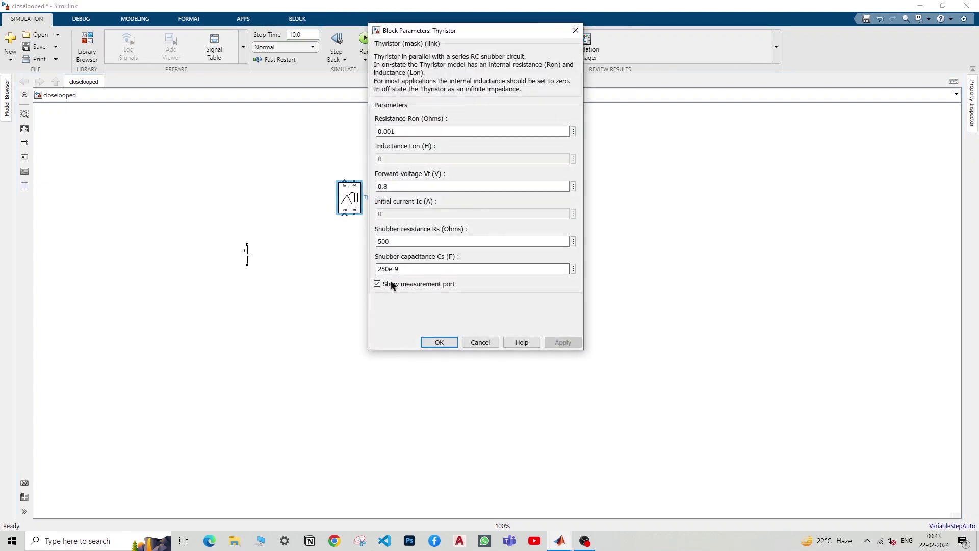
pyautogui.click(449, 342)
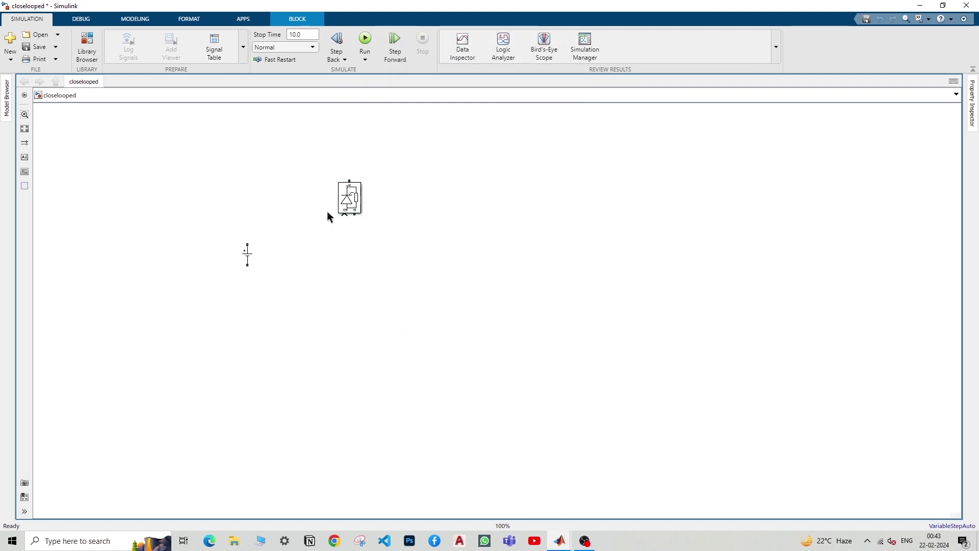
pyautogui.moveTo(351, 207); pyautogui.dragTo(345, 201)
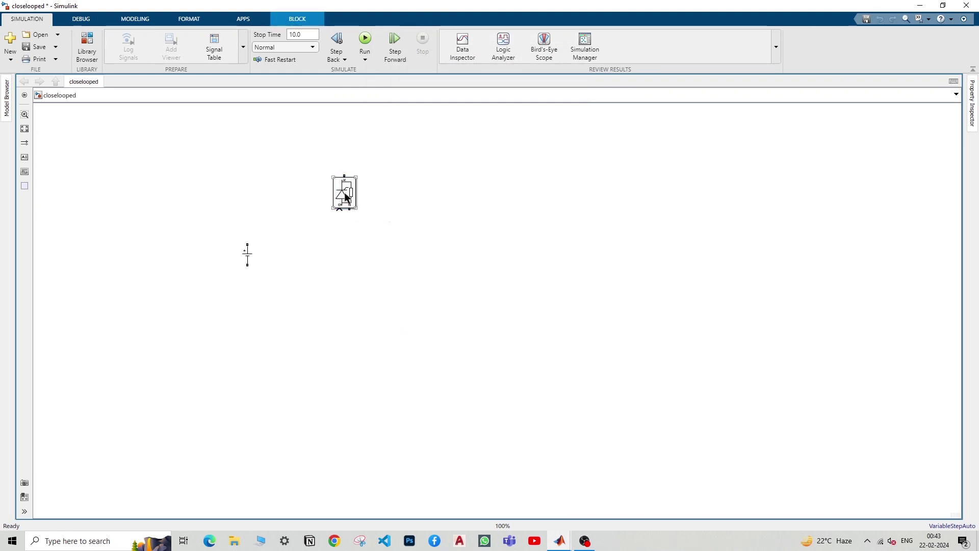
# Step: Rename the thyristor T1 and duplicate it to build the T1–T4 bridge layout
pyautogui.click(366, 193)
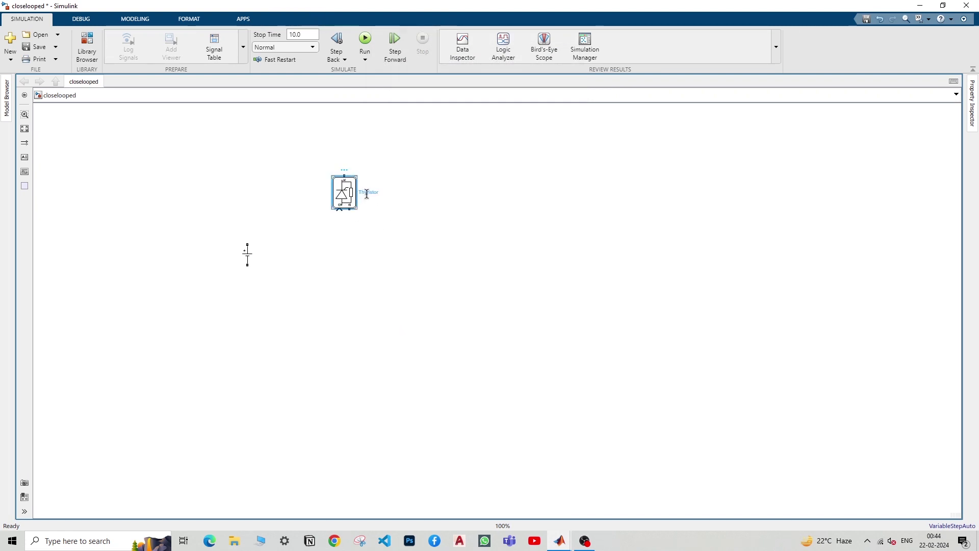
pyautogui.doubleClick(374, 192)
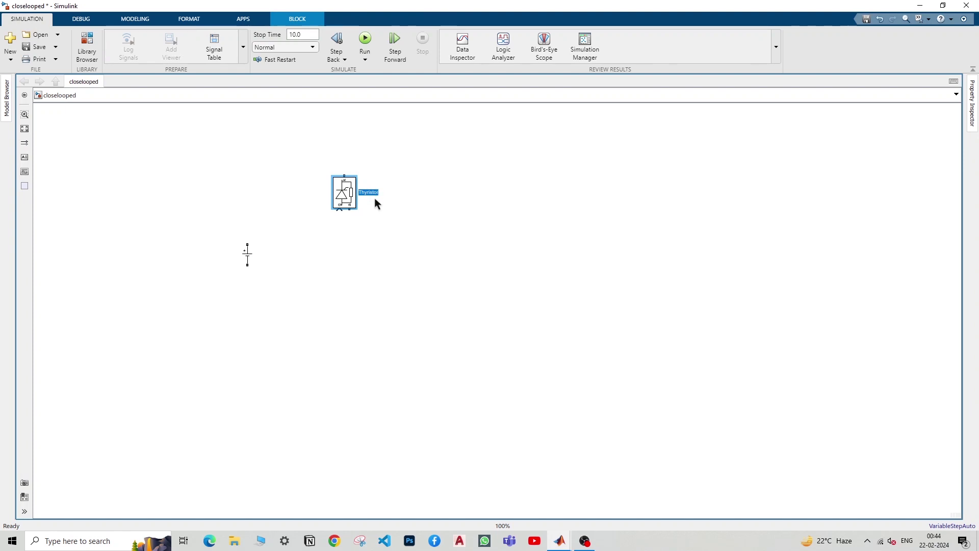
pyautogui.write('T1')
pyautogui.click(386, 210)
pyautogui.click(354, 198)
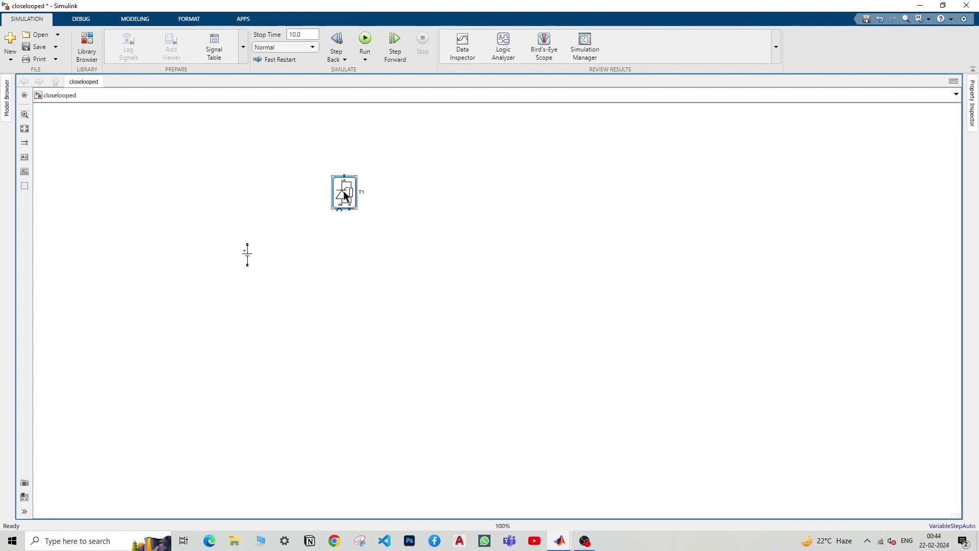
pyautogui.moveTo(345, 196); pyautogui.dragTo(344, 296)
pyautogui.click(344, 273)
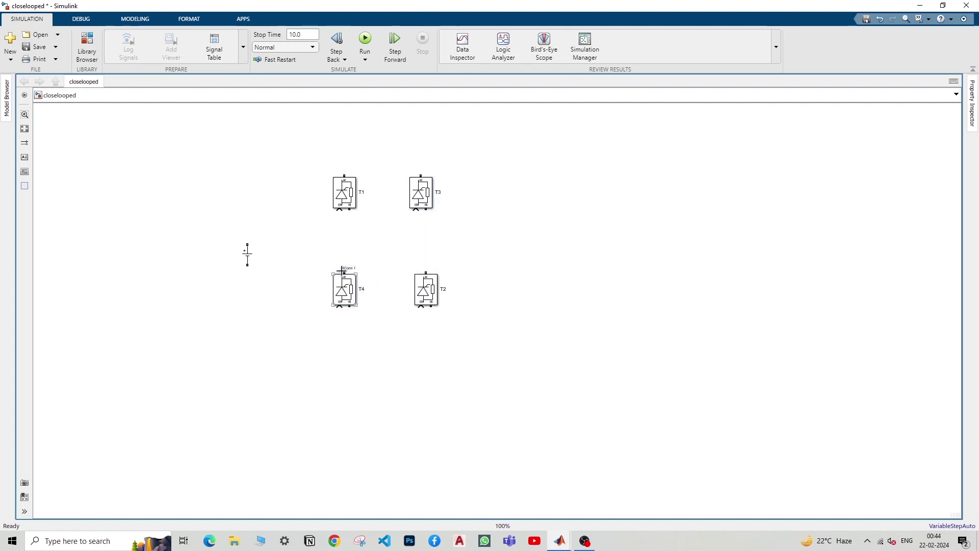
# Step: Wire T4 to T1, T2 to T3, and join T1 and T3 across the top
pyautogui.click(350, 214)
pyautogui.click(343, 288)
pyautogui.press('Right')
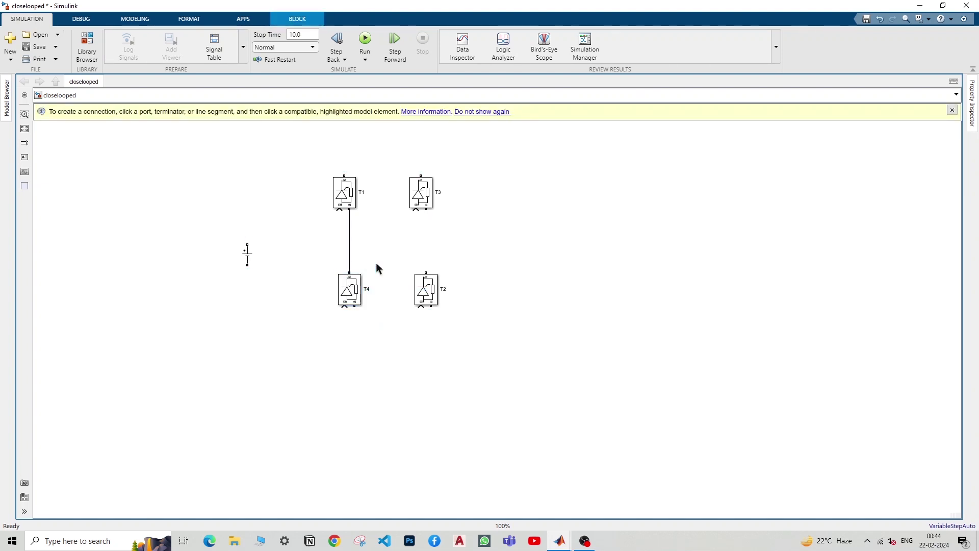
pyautogui.click(426, 272)
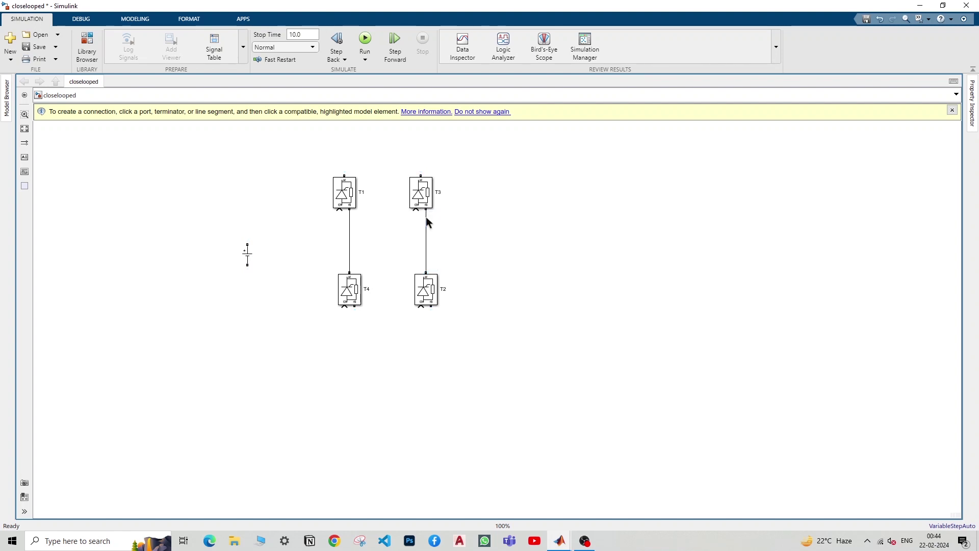
pyautogui.click(426, 218)
pyautogui.click(344, 175)
pyautogui.click(420, 175)
pyautogui.moveTo(388, 171); pyautogui.dragTo(388, 153)
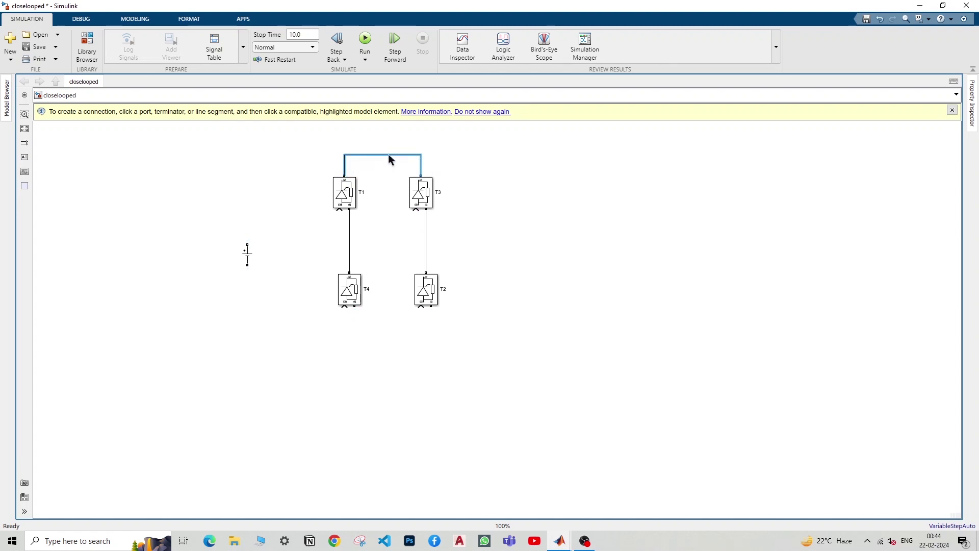
# Step: Wire T4's bottom terminal to T2's and lower the new wire
pyautogui.click(430, 306)
pyautogui.click(354, 309)
pyautogui.click(429, 311)
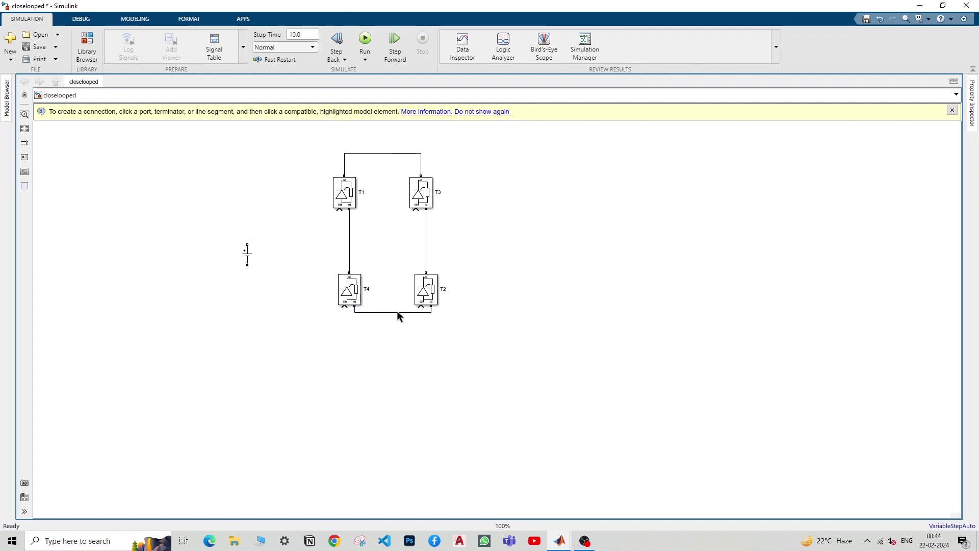
pyautogui.moveTo(398, 312); pyautogui.dragTo(401, 346)
pyautogui.click(467, 339)
pyautogui.click(338, 204)
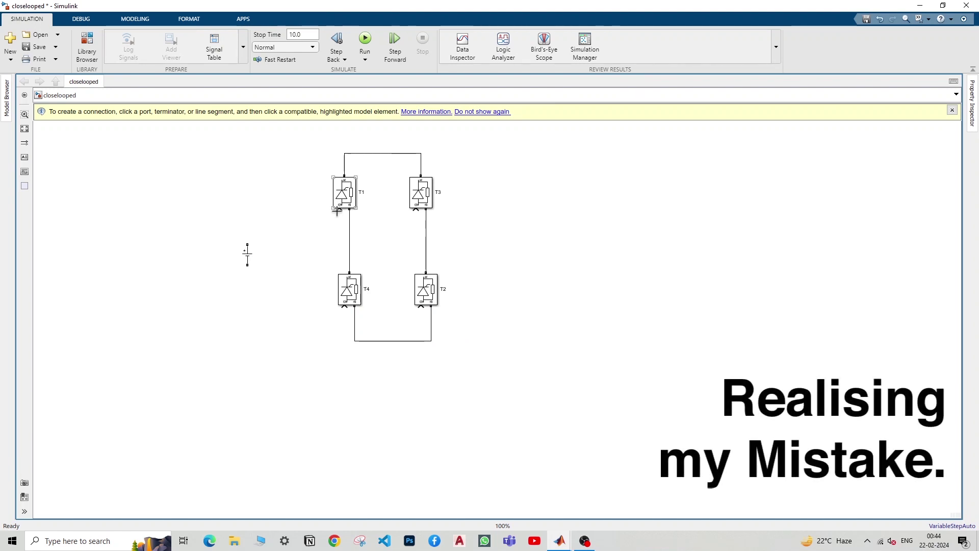
# Step: Delete the mistaken wire and the DC Voltage Source block
pyautogui.moveTo(248, 245); pyautogui.dragTo(345, 153)
pyautogui.click(286, 153)
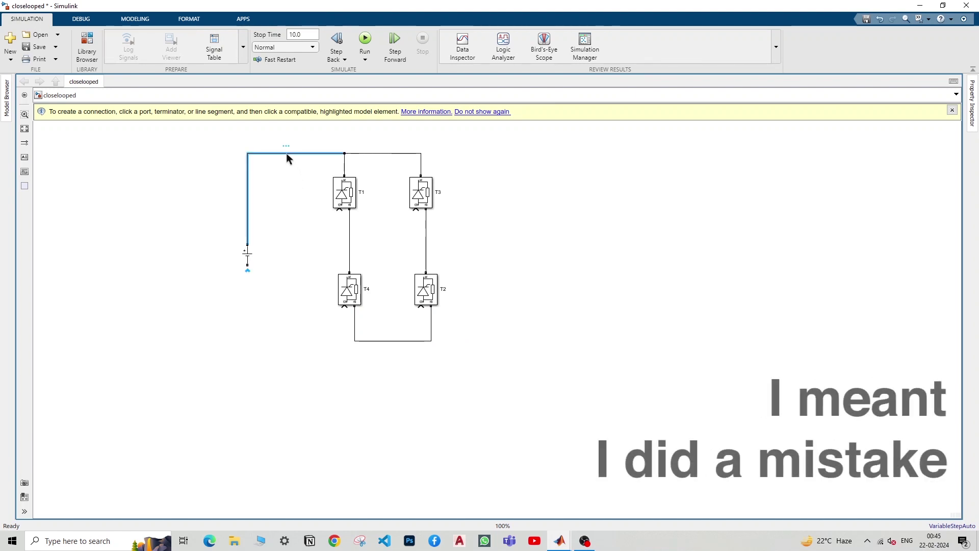
pyautogui.press('Delete')
pyautogui.click(247, 255)
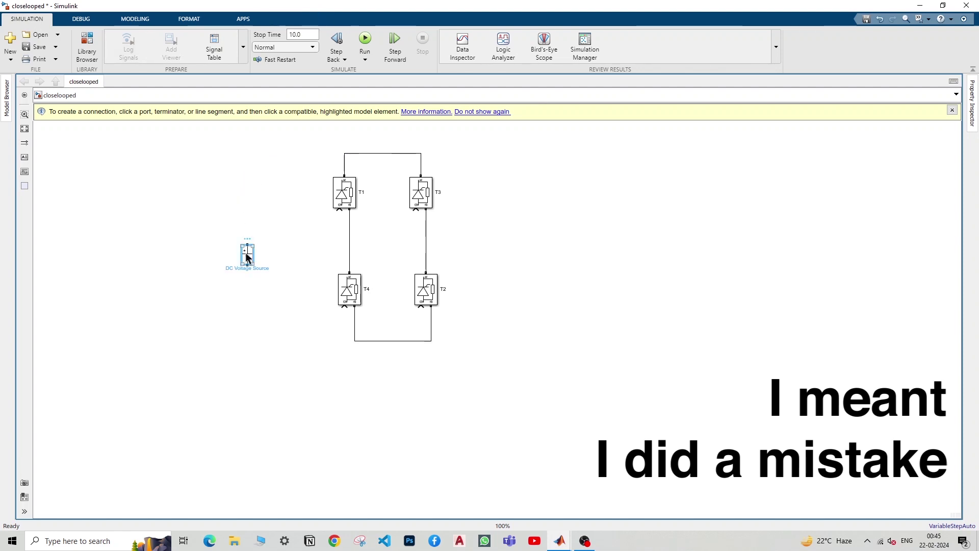
pyautogui.press('Delete')
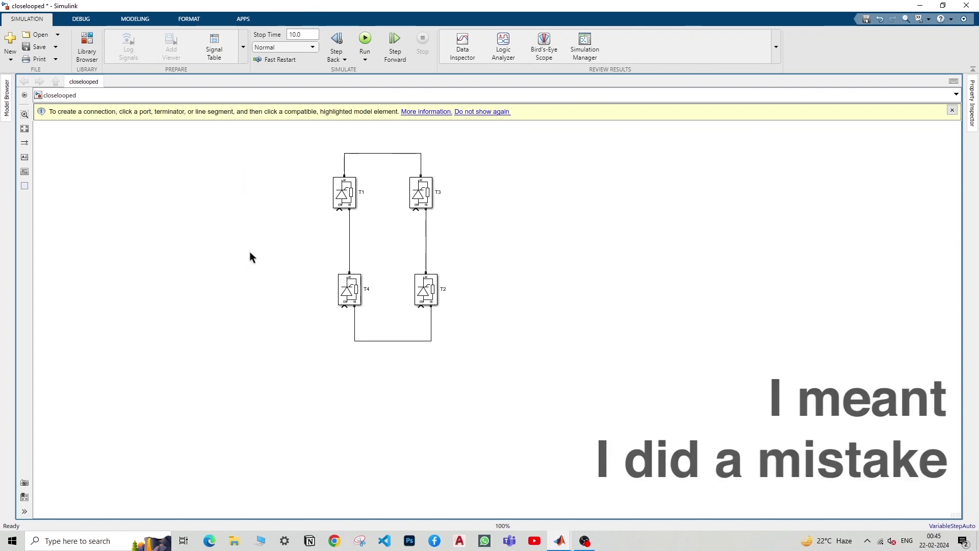
# Step: Insert an AC Voltage Source with Frequency 50 and Peak amplitude 230
pyautogui.doubleClick(250, 253)
pyautogui.write('ac')
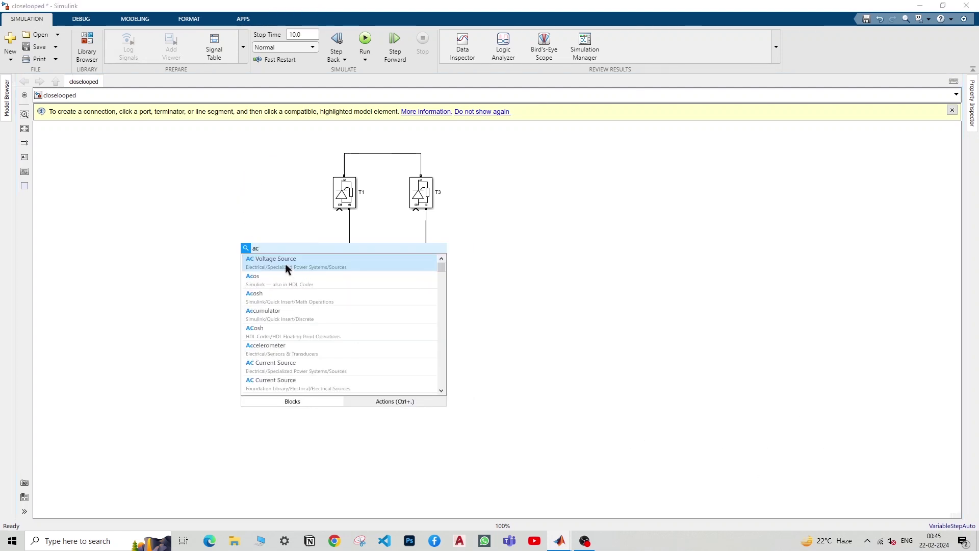
pyautogui.click(315, 262)
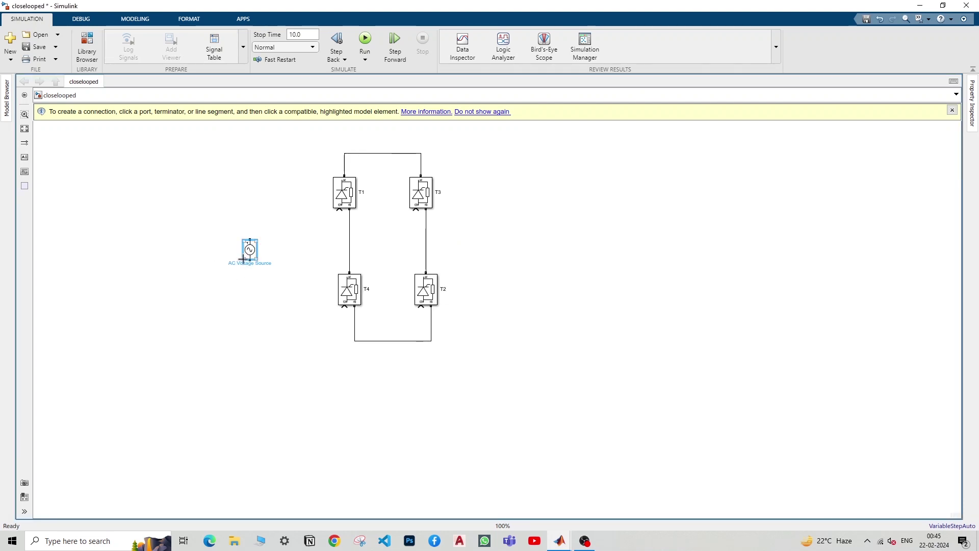
pyautogui.doubleClick(252, 254)
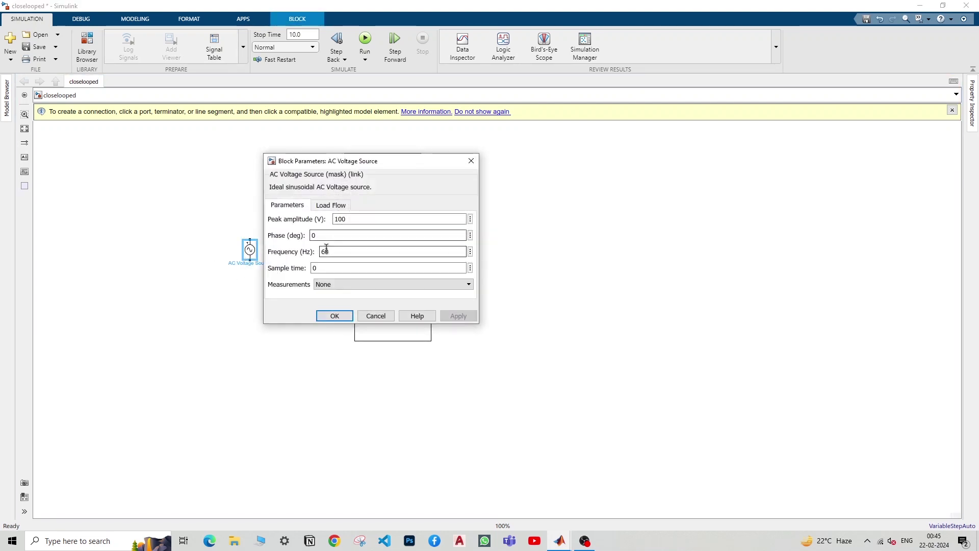
pyautogui.doubleClick(326, 251)
pyautogui.write('50')
pyautogui.doubleClick(341, 219)
pyautogui.write('230')
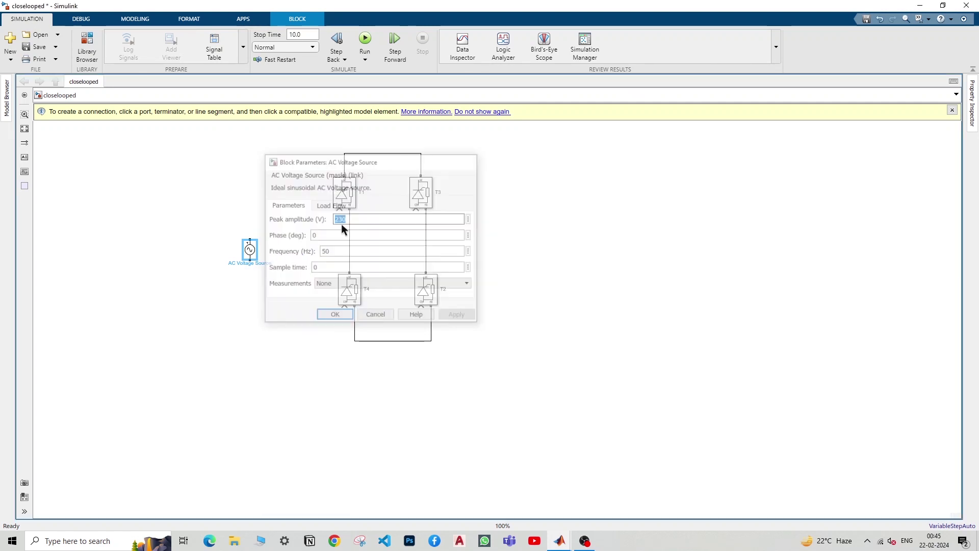
# Step: Wire the AC Voltage Source to the T1–T4 and T3–T2 midpoints
pyautogui.moveTo(250, 250); pyautogui.dragTo(350, 243)
pyautogui.click(290, 263)
pyautogui.moveTo(275, 244); pyautogui.dragTo(278, 228)
pyautogui.click(259, 257)
pyautogui.moveTo(253, 265); pyautogui.dragTo(426, 248)
pyautogui.click(286, 255)
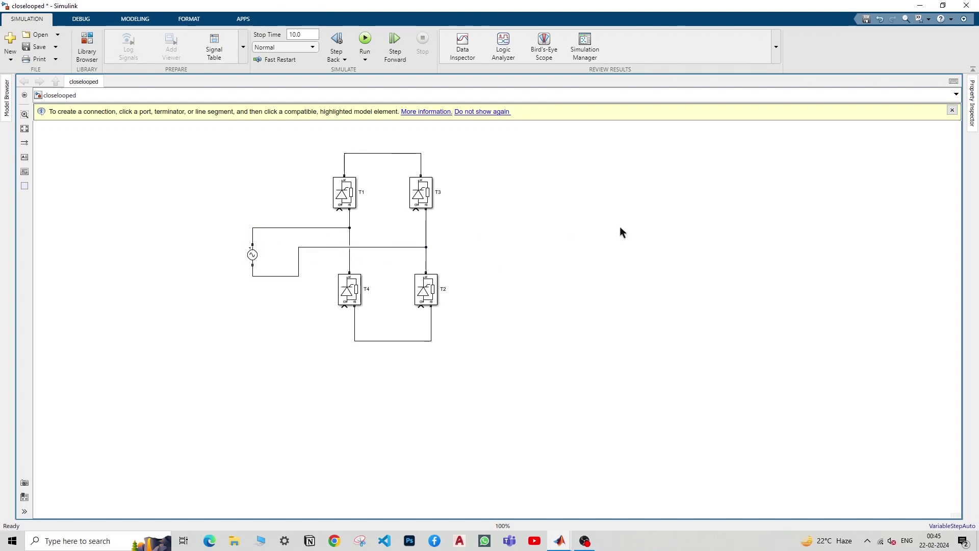
# Step: Insert a DC Machine, rotating it with Ctrl+R and flipping it with Ctrl+I
pyautogui.doubleClick(536, 255)
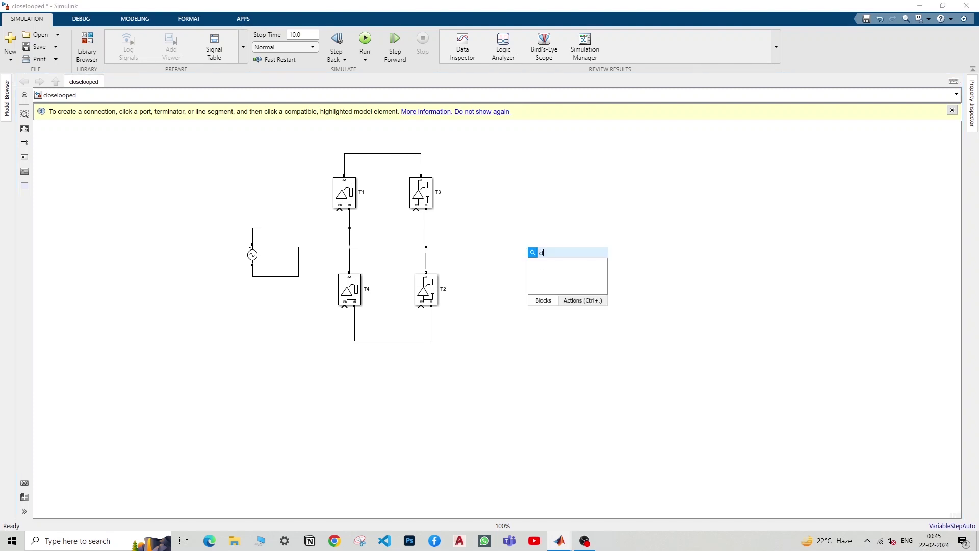
pyautogui.write('dc')
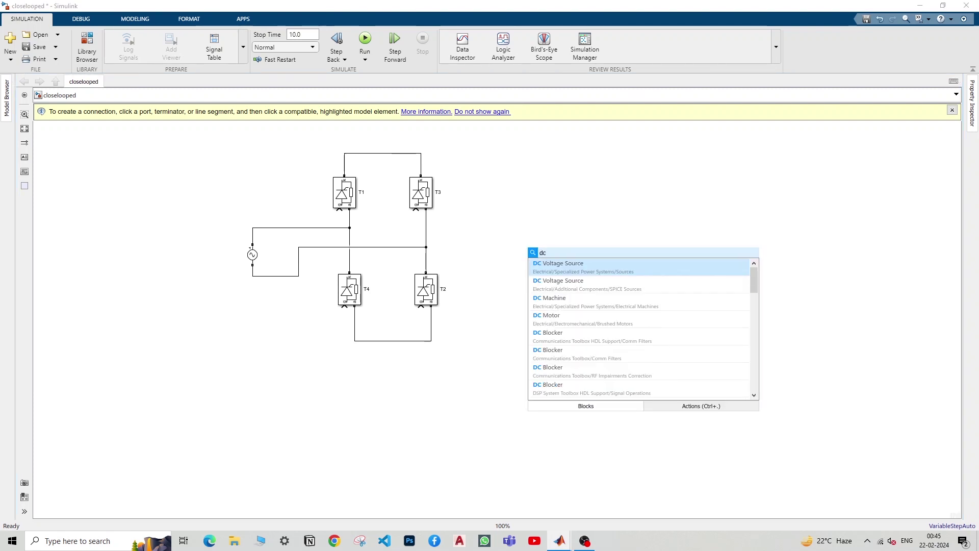
pyautogui.write(' ma')
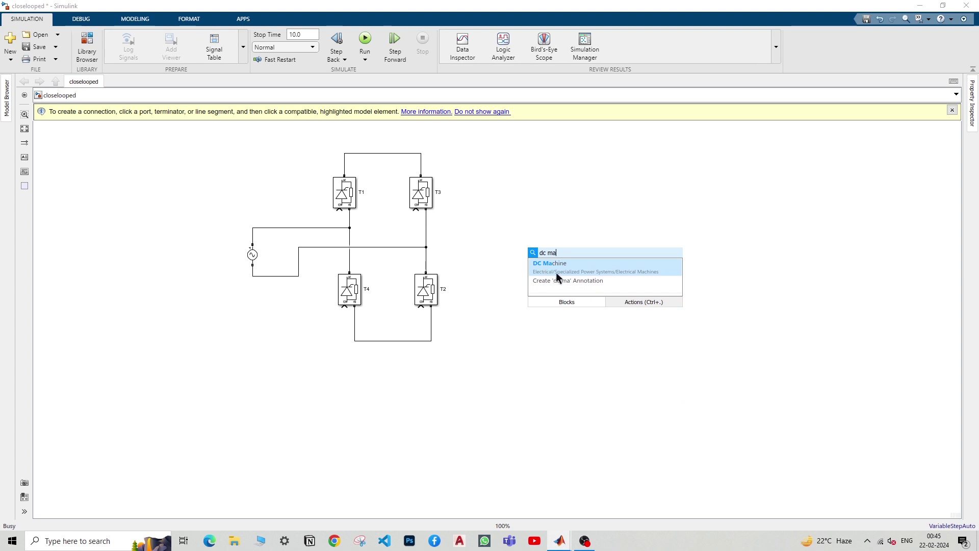
pyautogui.click(559, 278)
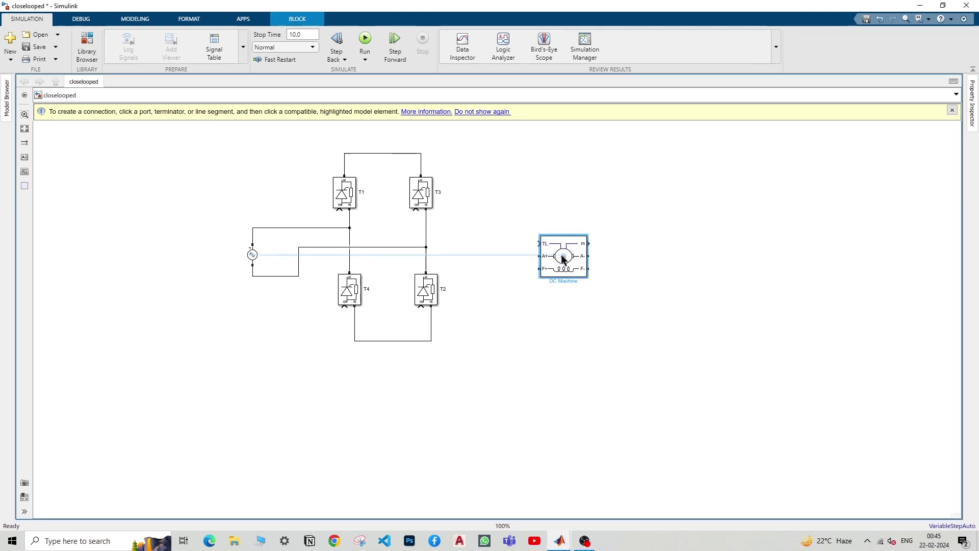
pyautogui.moveTo(561, 259); pyautogui.dragTo(564, 256)
pyautogui.click(607, 267)
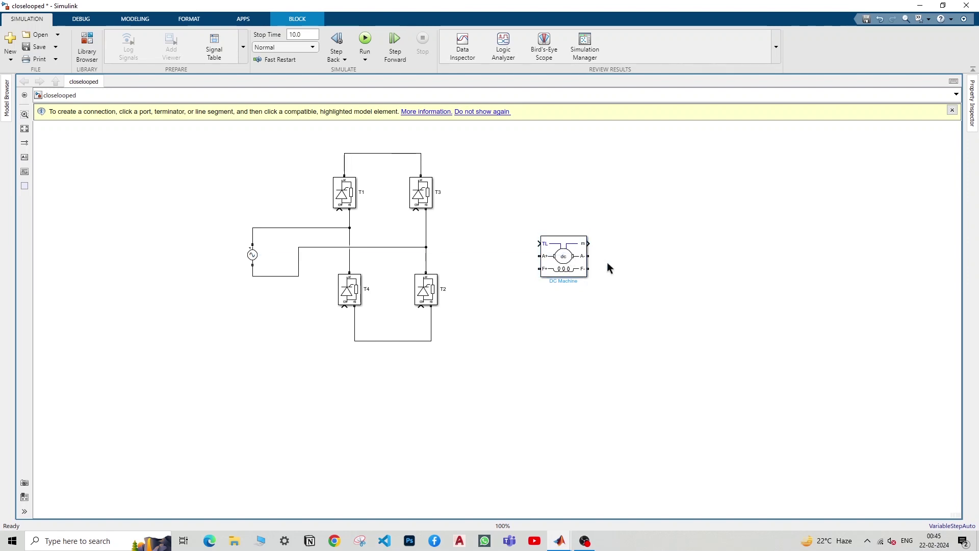
pyautogui.moveTo(643, 299); pyautogui.dragTo(509, 223)
pyautogui.click(568, 255)
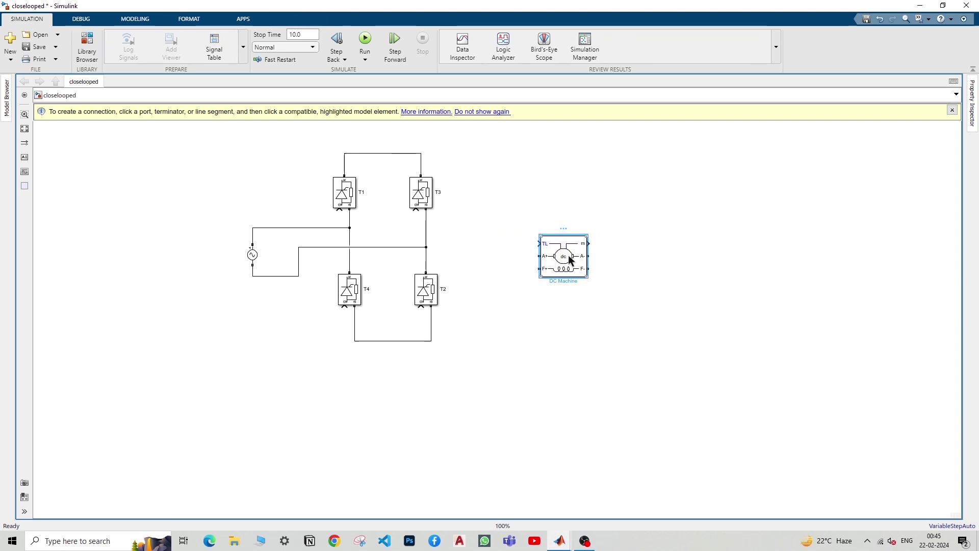
pyautogui.hotkey('ctrl', 'r')
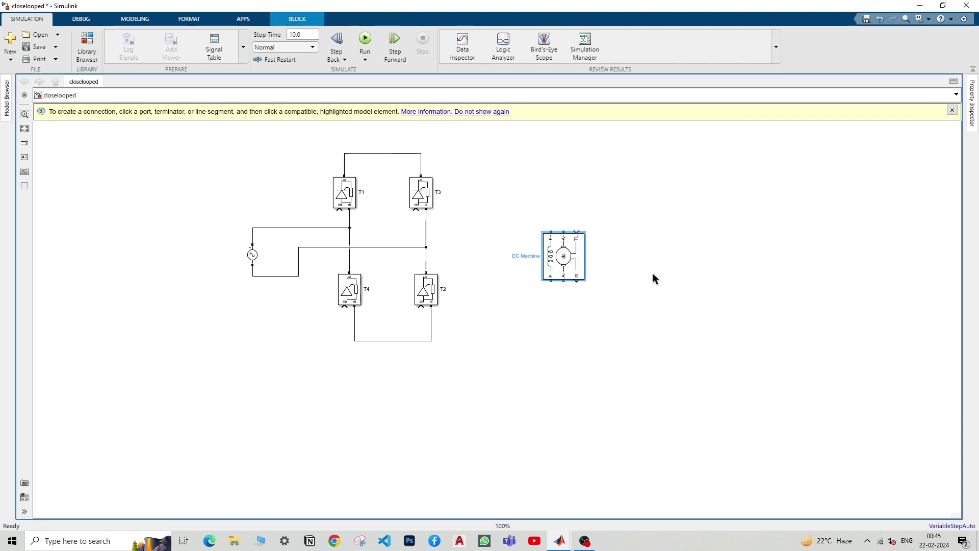
pyautogui.hotkey('ctrl', 'i')
pyautogui.moveTo(570, 258); pyautogui.dragTo(562, 248)
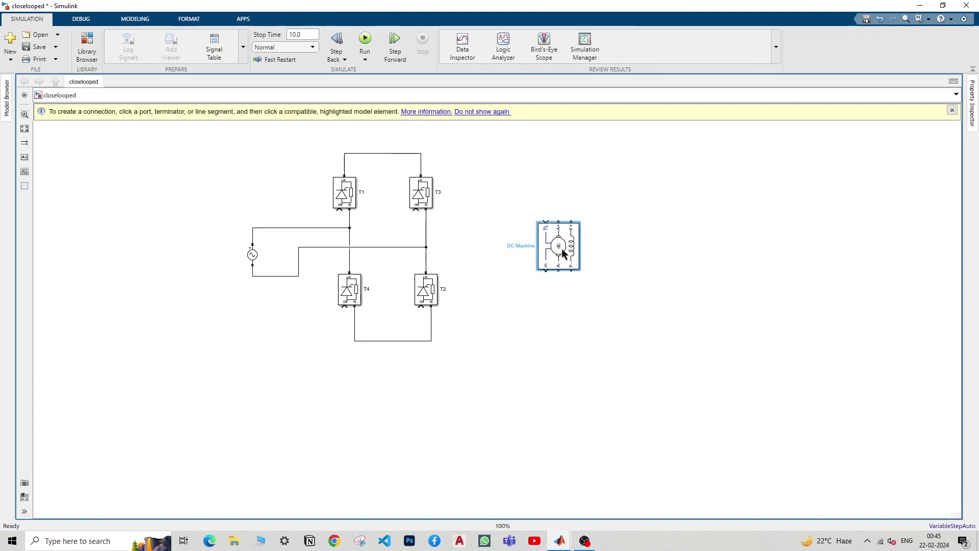
# Step: Wire the machine's A+ to the top rail and A- to the bottom rail
pyautogui.click(559, 219)
pyautogui.click(421, 153)
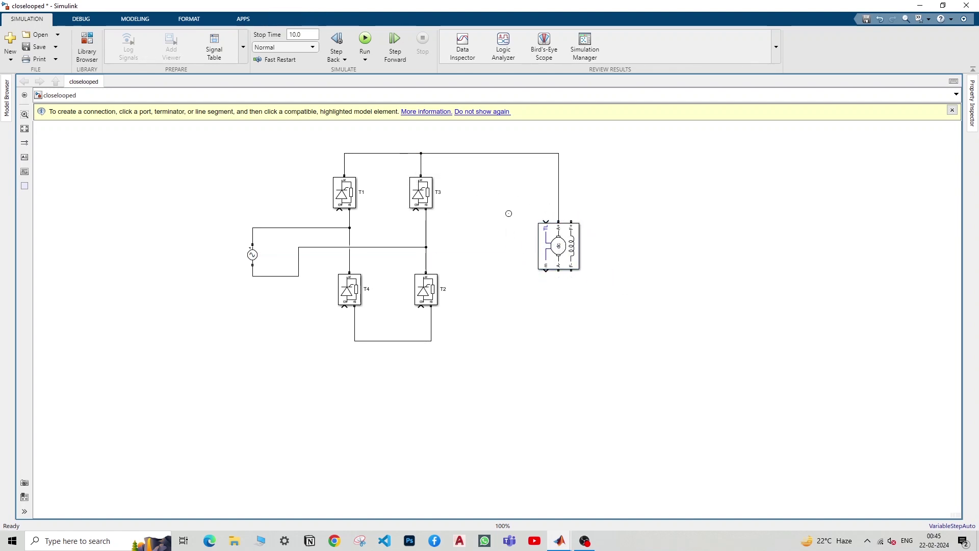
pyautogui.click(561, 272)
pyautogui.click(431, 341)
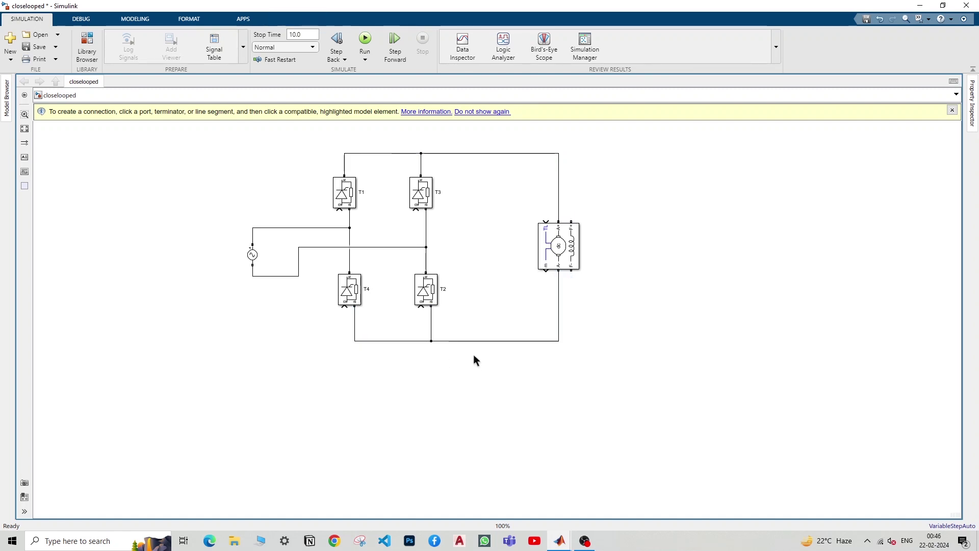
pyautogui.click(571, 248)
# Step: Choose Preset model '01: 5HP 240V 1750RPM Field:300V' for the DC Machine and confirm
pyautogui.doubleClick(571, 249)
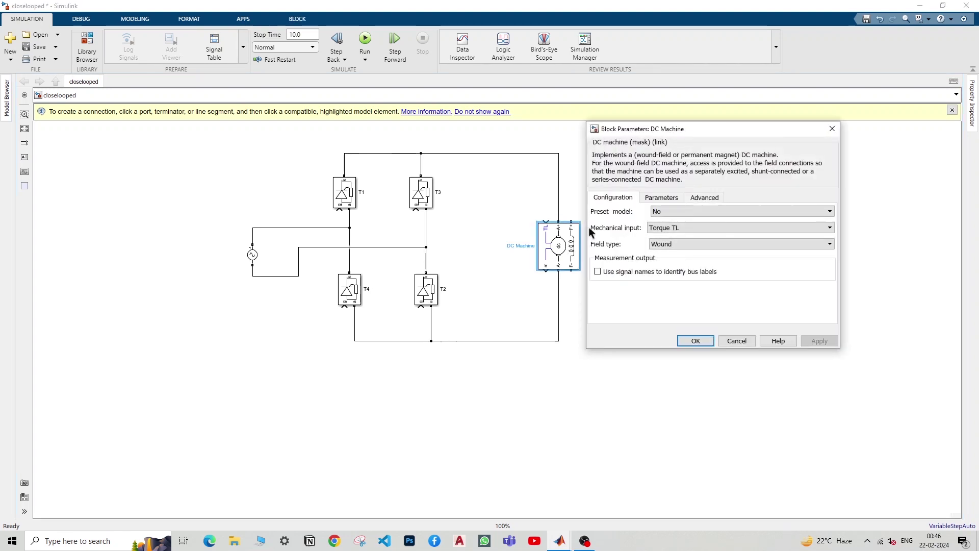
pyautogui.click(673, 212)
pyautogui.click(674, 230)
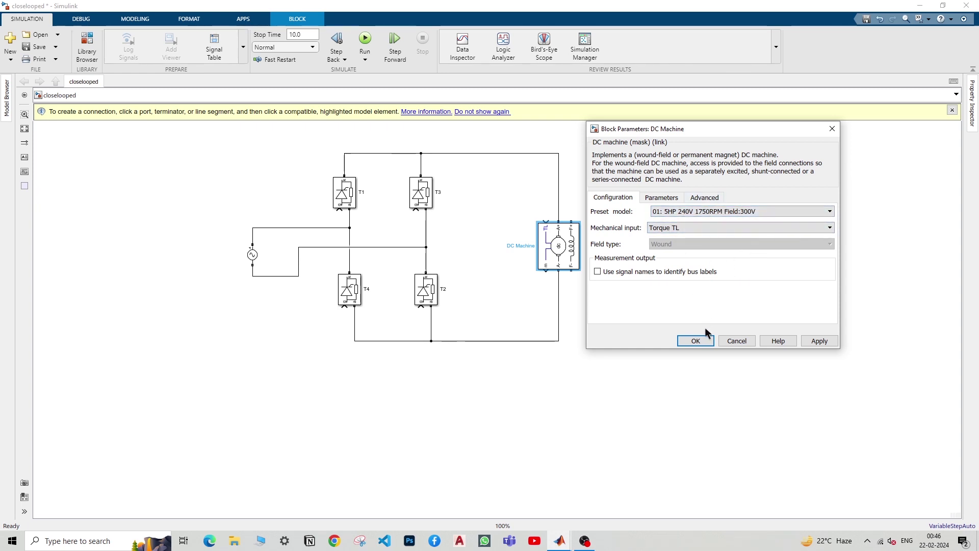
pyautogui.click(699, 340)
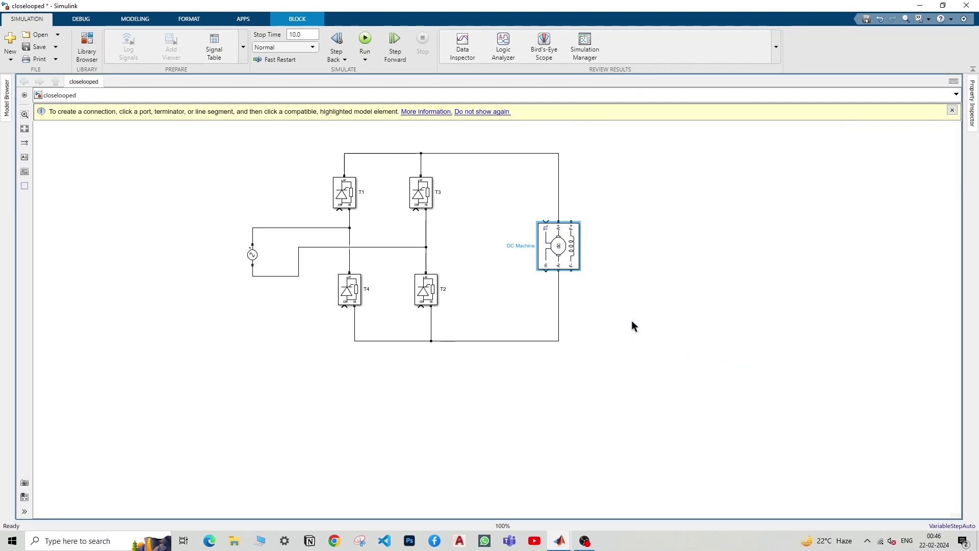
# Step: Insert a DC Voltage Source and wire its terminals to the machine's F+ and F-
pyautogui.doubleClick(658, 252)
pyautogui.write('dc')
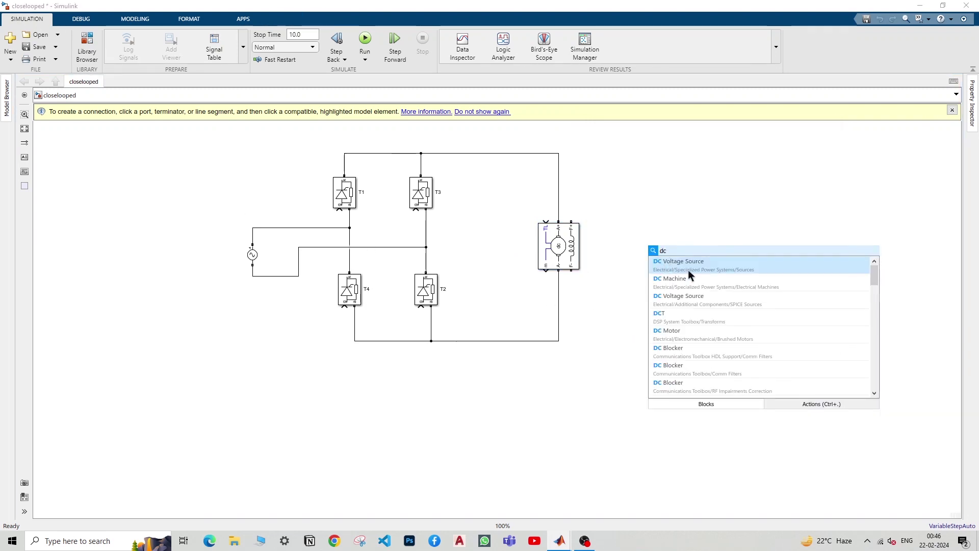
pyautogui.click(705, 268)
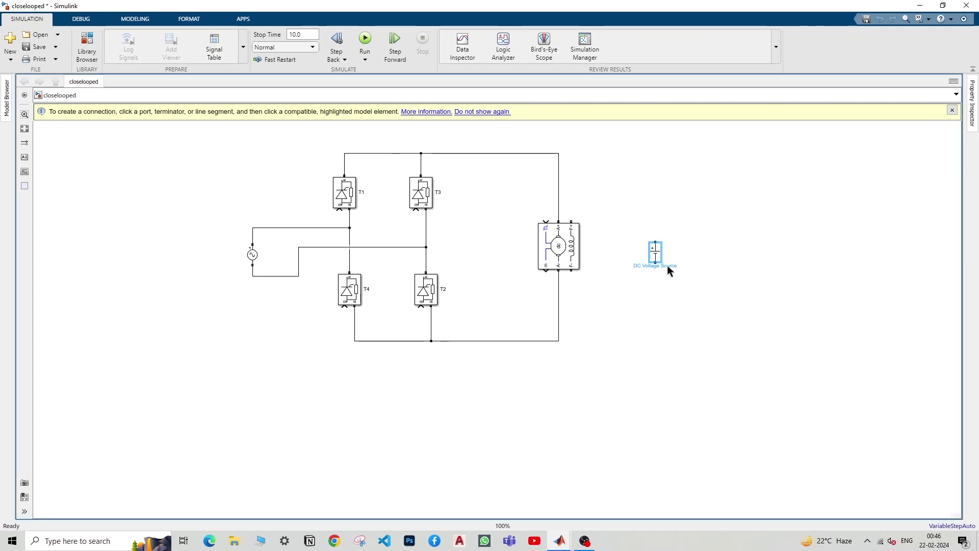
pyautogui.click(635, 237)
pyautogui.click(572, 220)
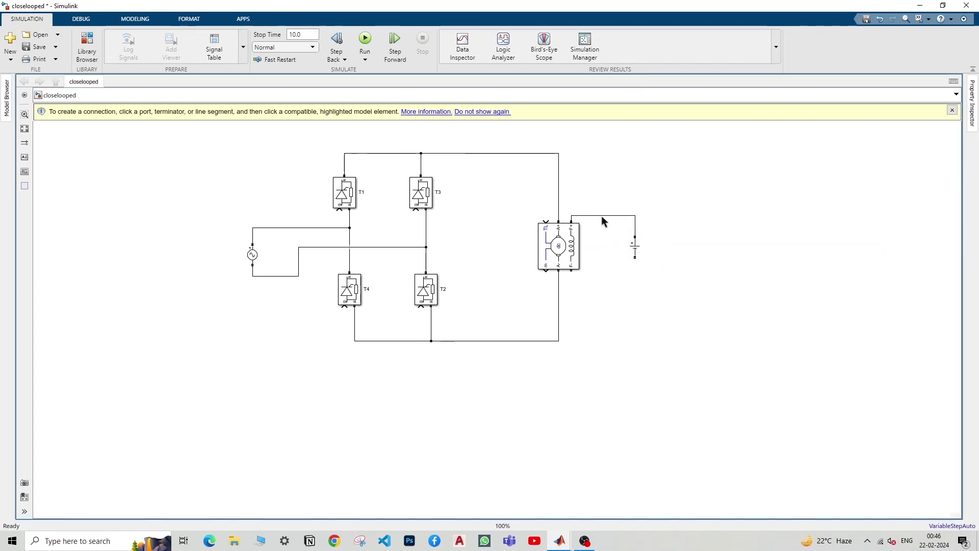
pyautogui.click(635, 258)
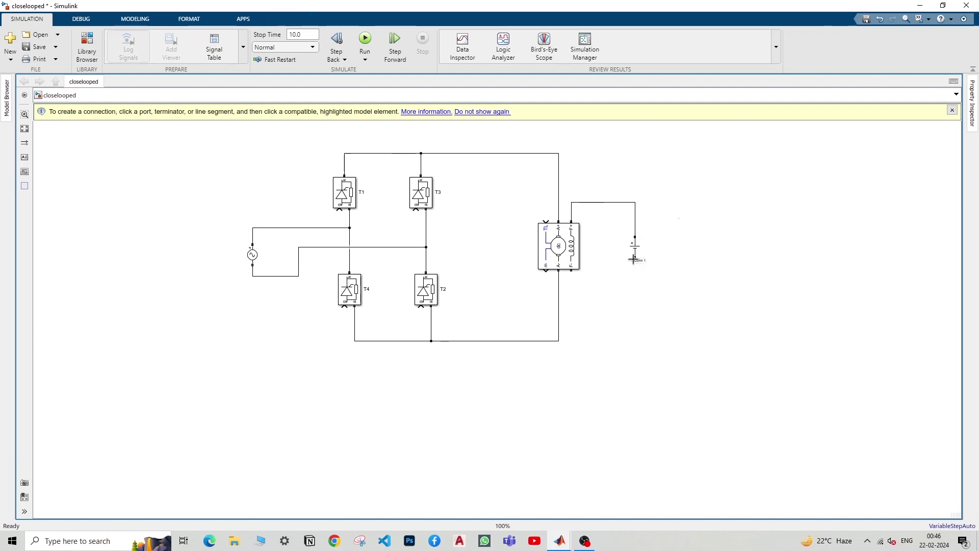
pyautogui.click(571, 271)
pyautogui.moveTo(610, 276); pyautogui.dragTo(611, 301)
# Step: Set the field source amplitude to 300 and move it closer to the machine
pyautogui.doubleClick(634, 248)
pyautogui.doubleClick(693, 248)
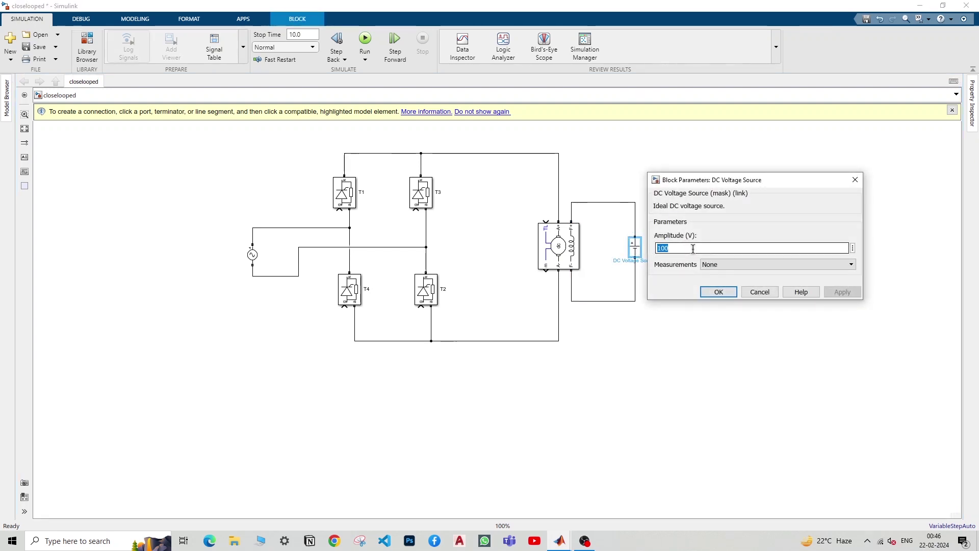
pyautogui.write('300')
pyautogui.press('Return')
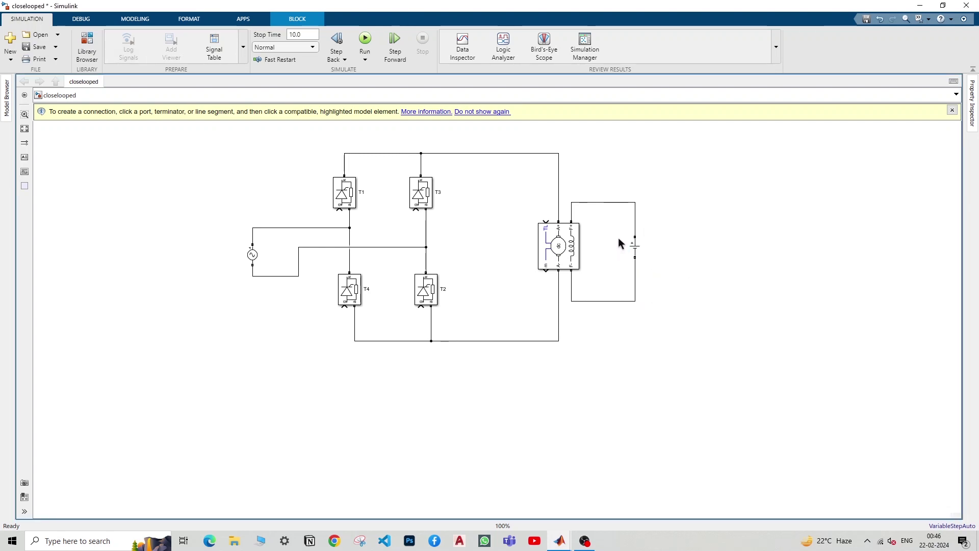
pyautogui.moveTo(635, 249); pyautogui.dragTo(623, 251)
pyautogui.click(545, 256)
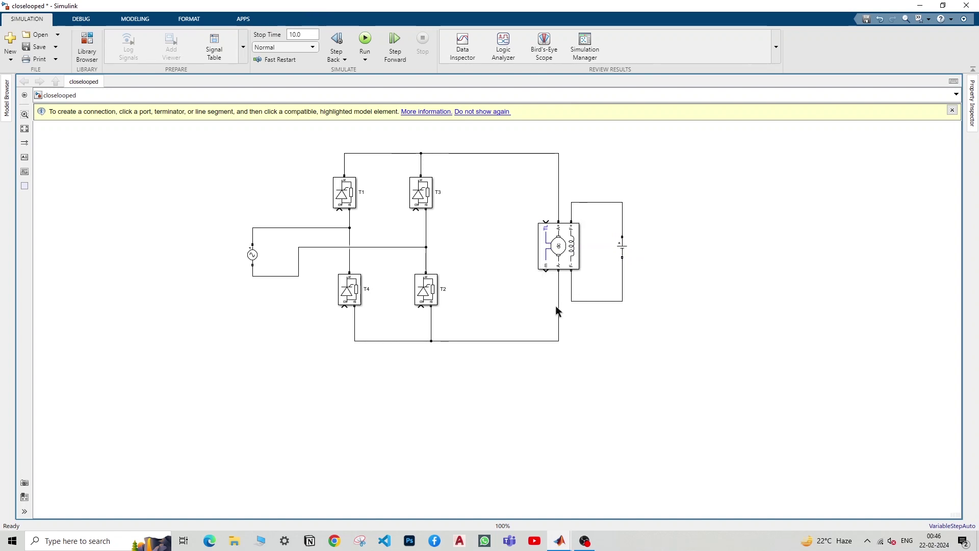
# Step: Insert a Bus Selector and connect the DC Machine's m output to it
pyautogui.doubleClick(591, 313)
pyautogui.write('bus')
pyautogui.click(605, 350)
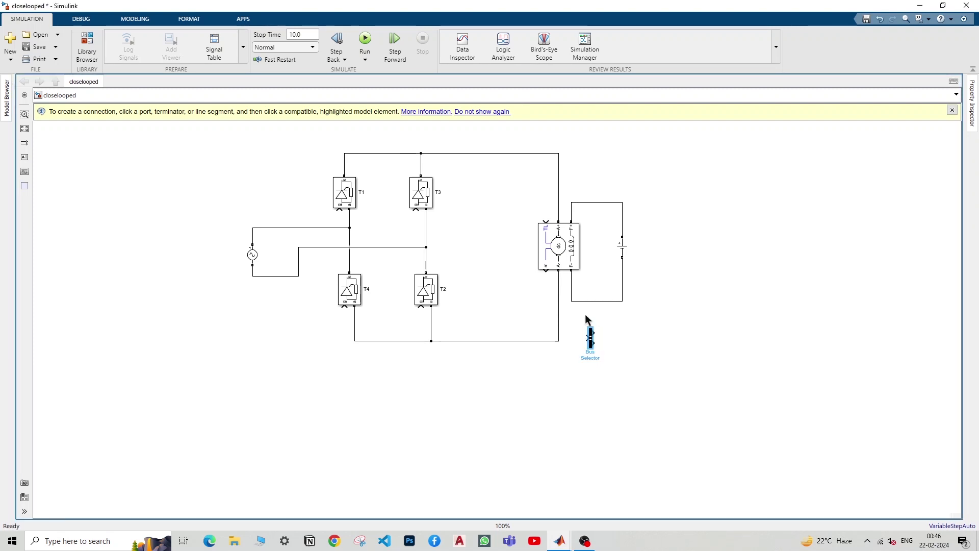
pyautogui.moveTo(582, 343); pyautogui.dragTo(578, 342)
pyautogui.doubleClick(578, 338)
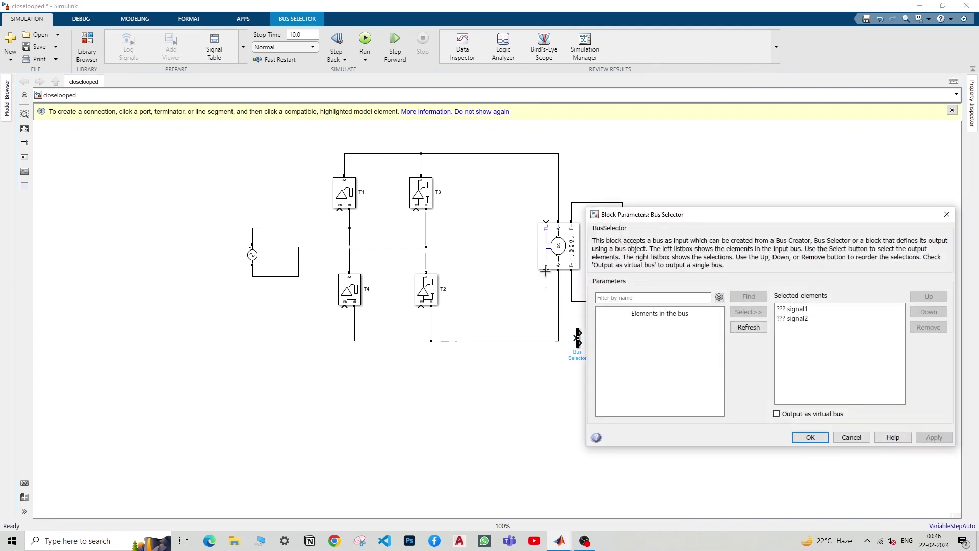
pyautogui.click(946, 214)
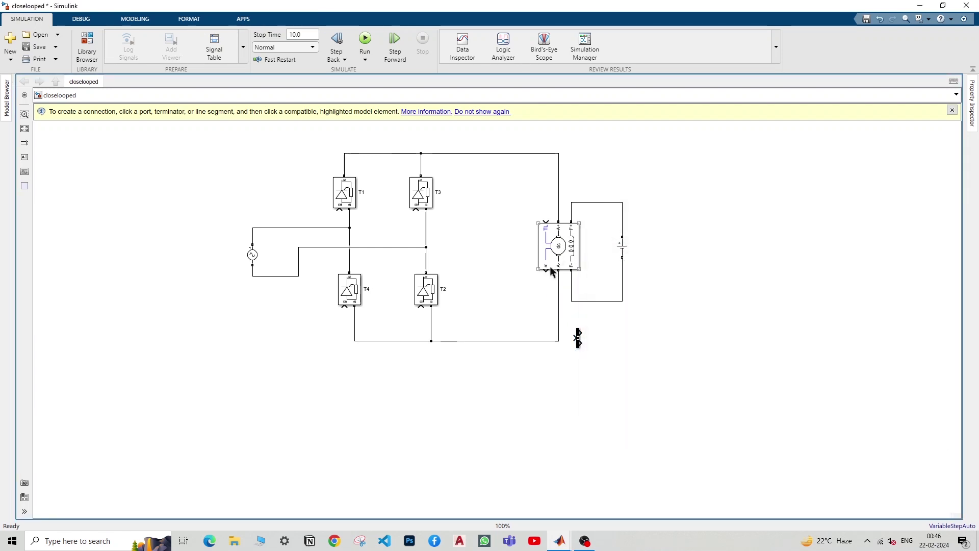
pyautogui.click(544, 268)
pyautogui.moveTo(544, 271); pyautogui.dragTo(576, 328)
# Step: Replace the Bus Selector's placeholder outputs with all four bus signals
pyautogui.doubleClick(578, 331)
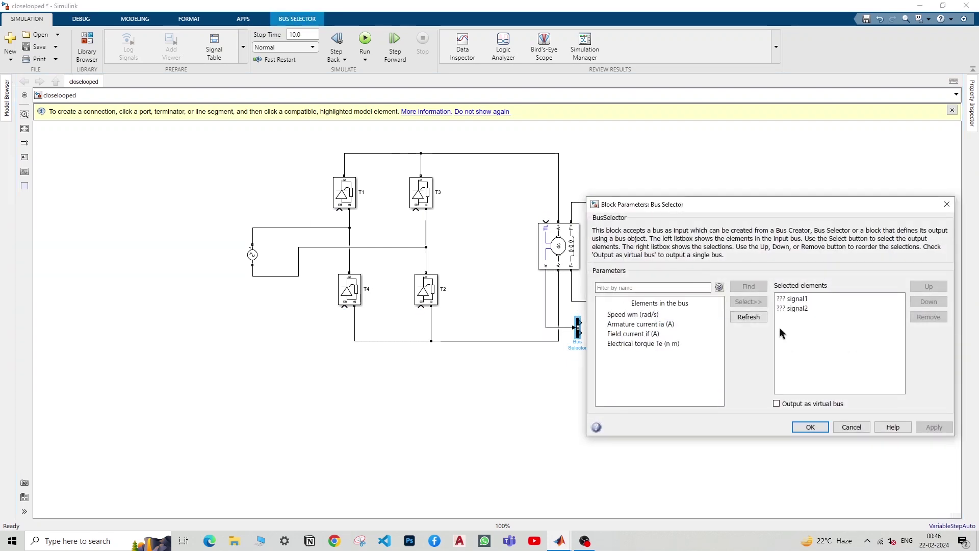
pyautogui.moveTo(780, 331); pyautogui.dragTo(791, 294)
pyautogui.press('Delete')
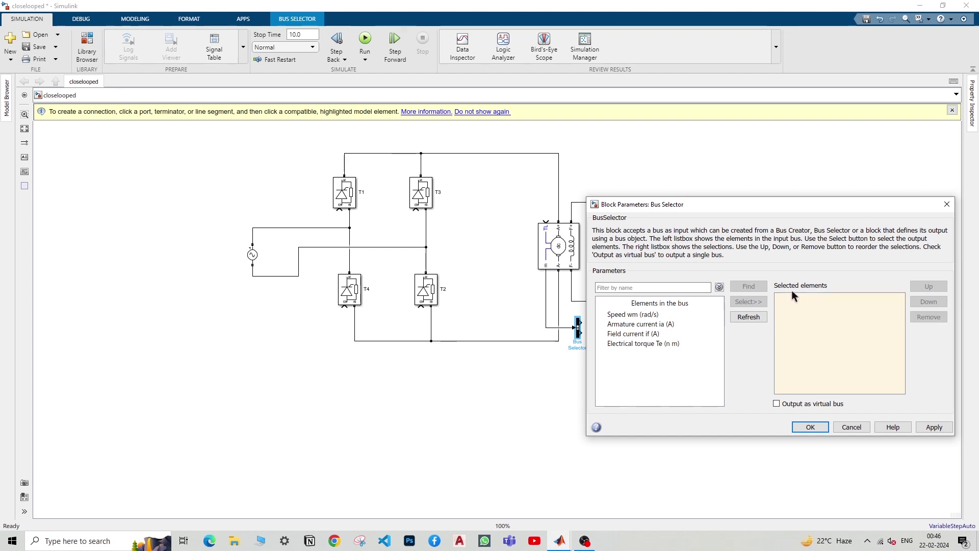
pyautogui.moveTo(644, 343); pyautogui.dragTo(632, 314)
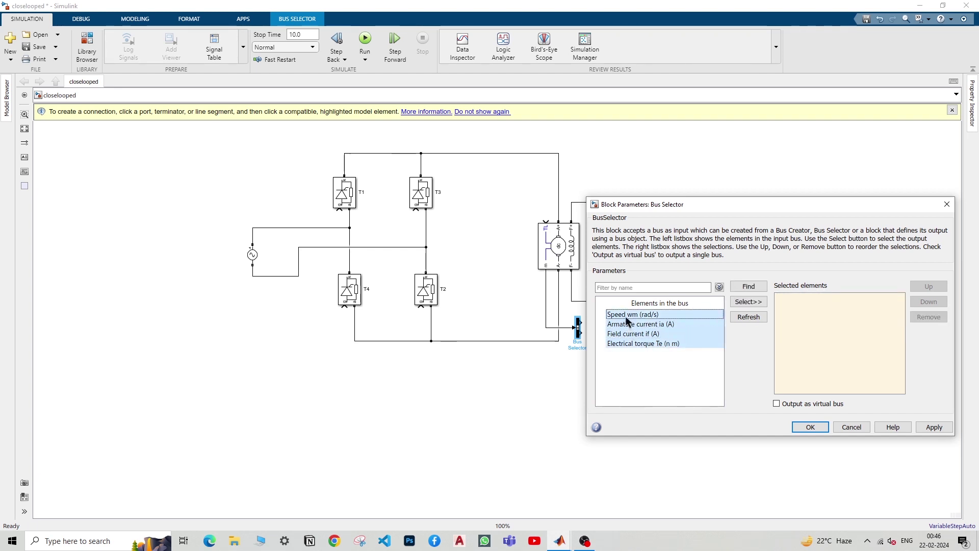
pyautogui.click(734, 302)
pyautogui.click(818, 430)
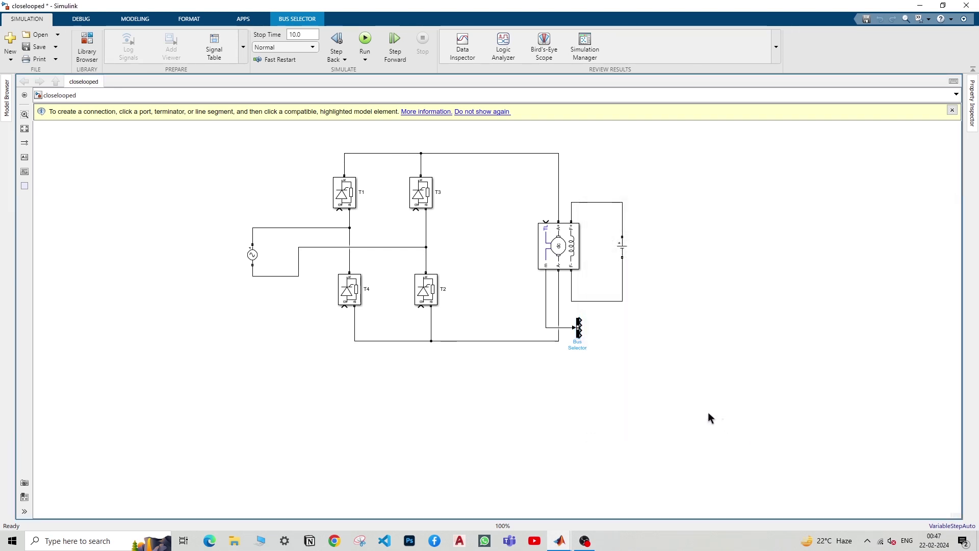
pyautogui.click(618, 327)
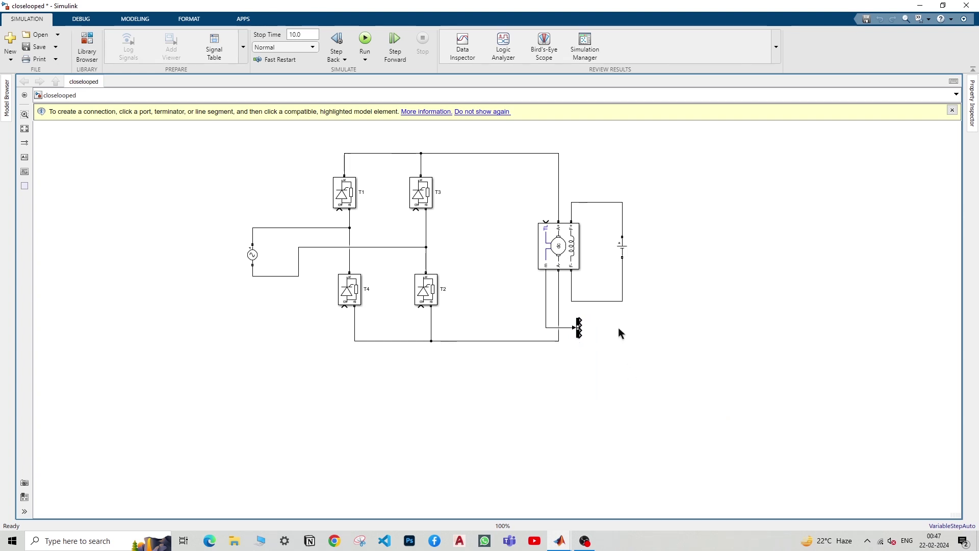
# Step: Remove field current and torque, keeping Speed wm and Armature current ia as outputs
pyautogui.doubleClick(577, 327)
pyautogui.click(806, 328)
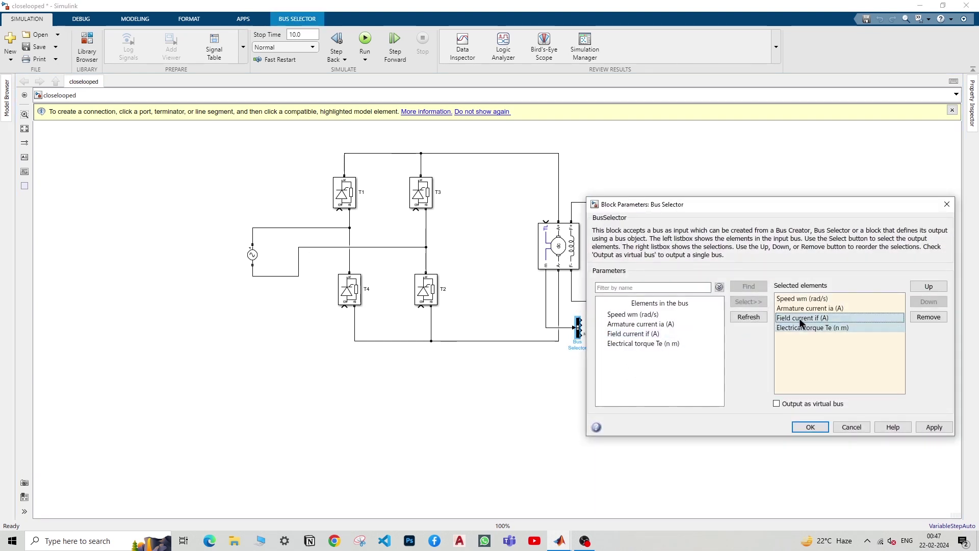
pyautogui.press('Delete')
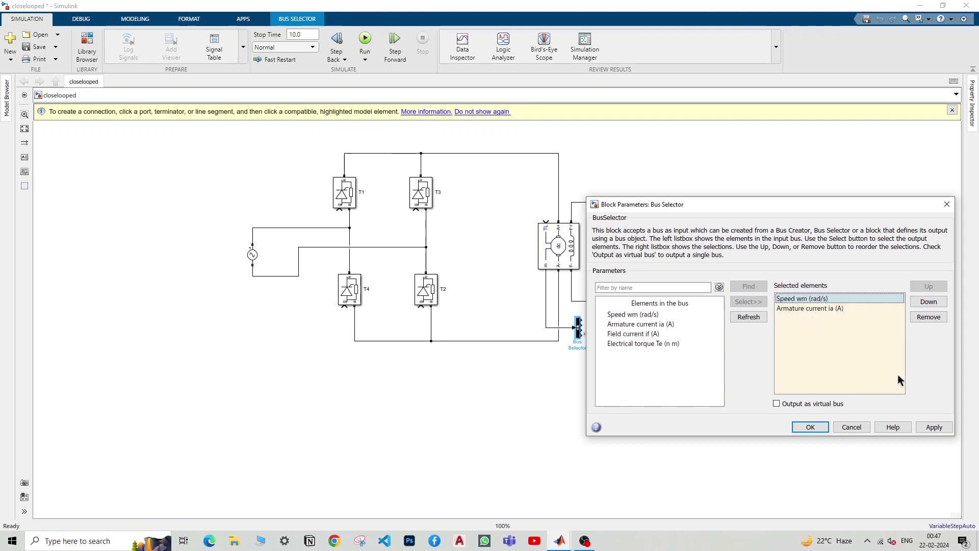
pyautogui.click(934, 428)
pyautogui.click(810, 428)
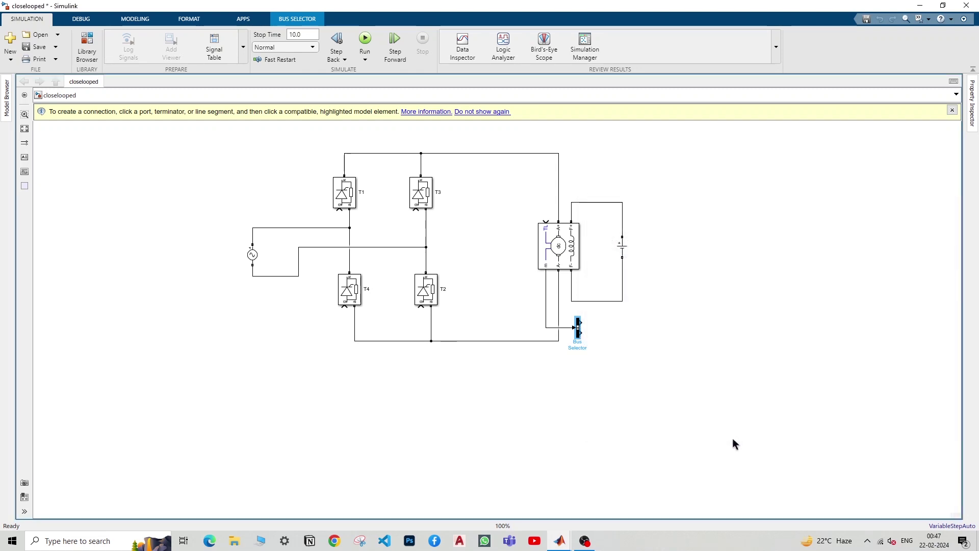
pyautogui.click(569, 351)
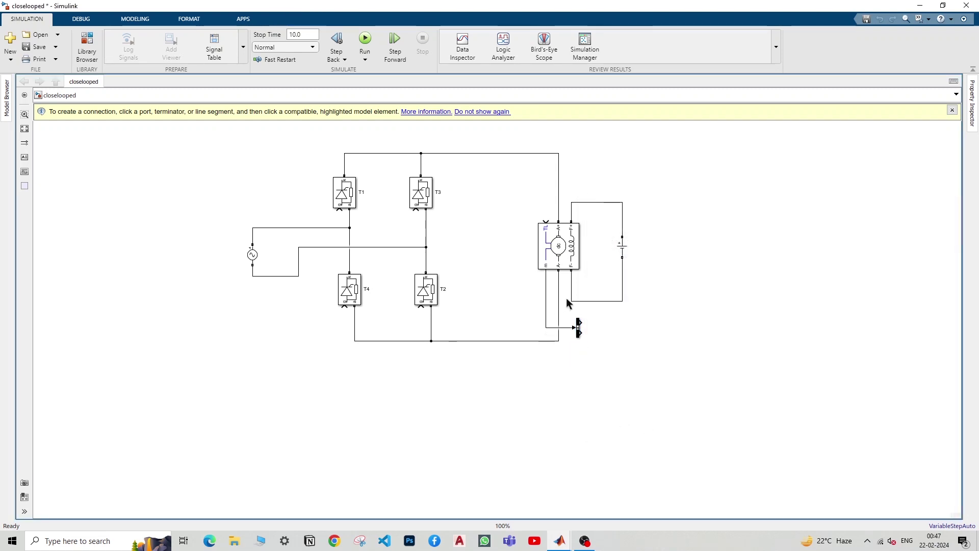
# Step: Insert a Constant block of value 20 and wire it to the DC Machine's TL input
pyautogui.doubleClick(522, 202)
pyautogui.write('cons')
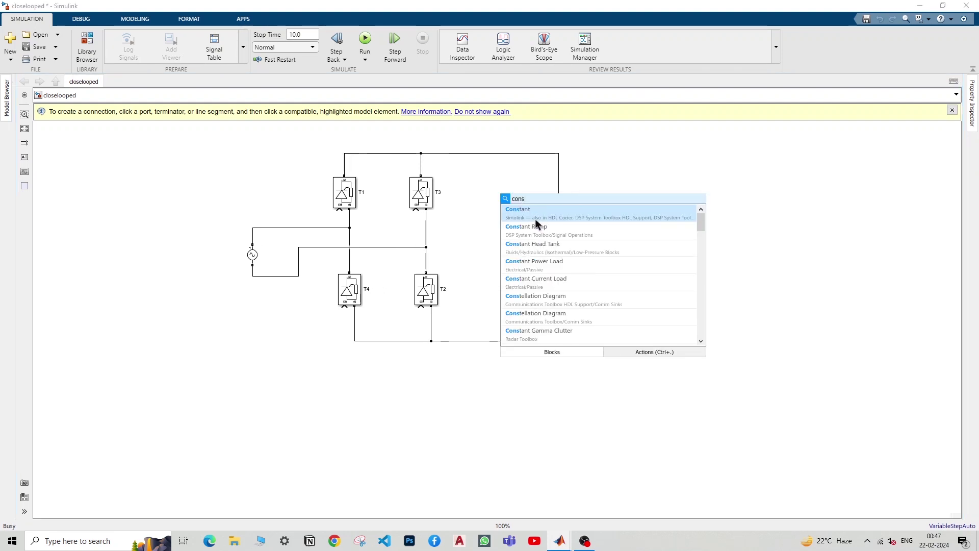
pyautogui.click(534, 218)
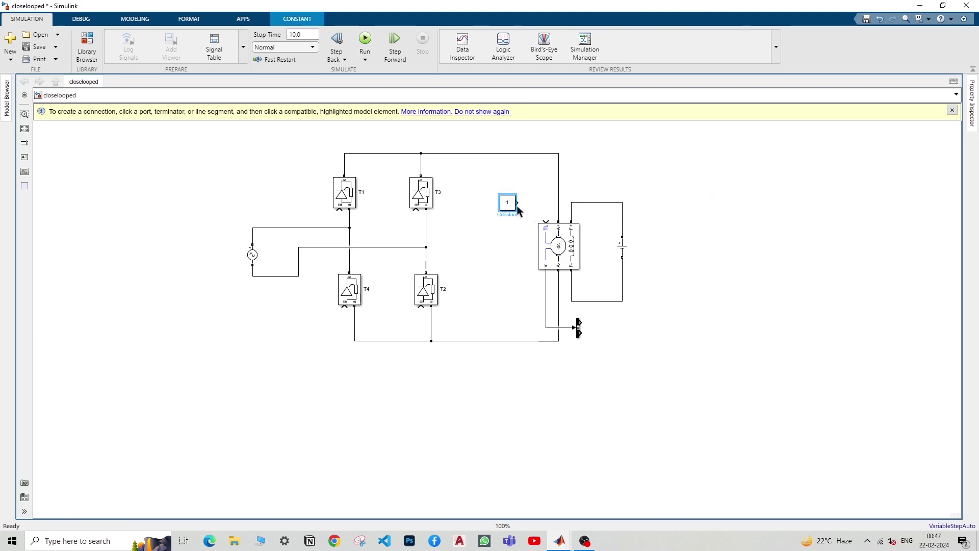
pyautogui.doubleClick(517, 208)
pyautogui.write('20')
pyautogui.press('Return')
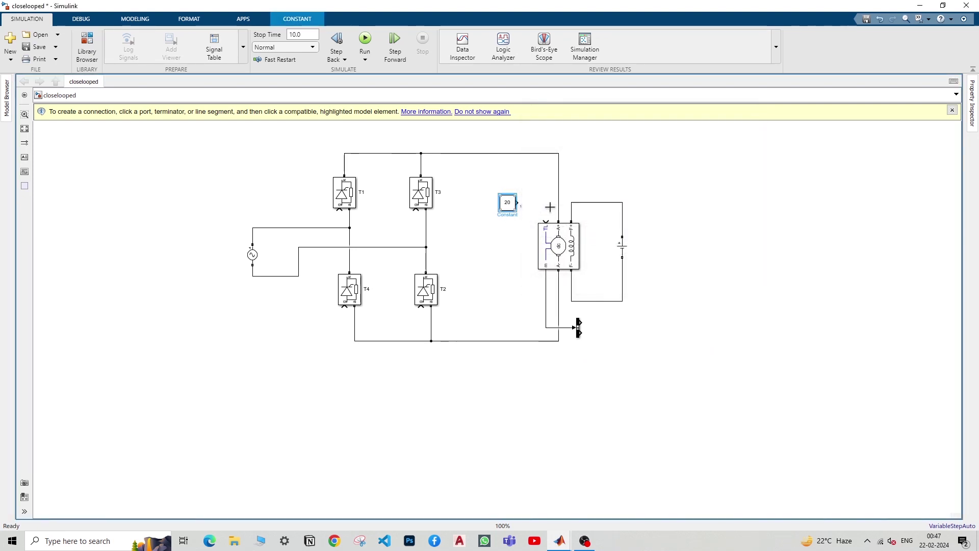
pyautogui.moveTo(517, 203); pyautogui.dragTo(546, 221)
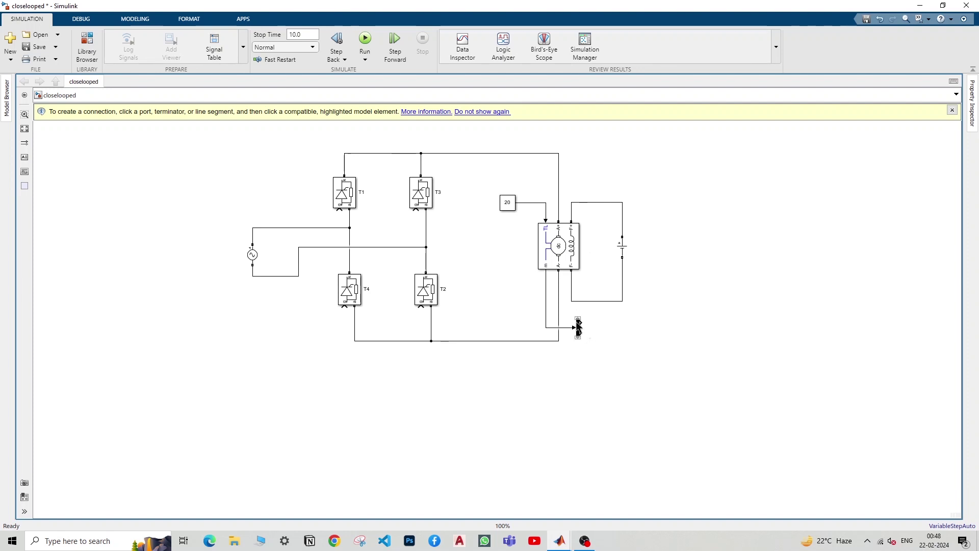
# Step: Insert a Subsystem block, move it lower on the canvas, and open it
pyautogui.doubleClick(500, 395)
pyautogui.write('subs')
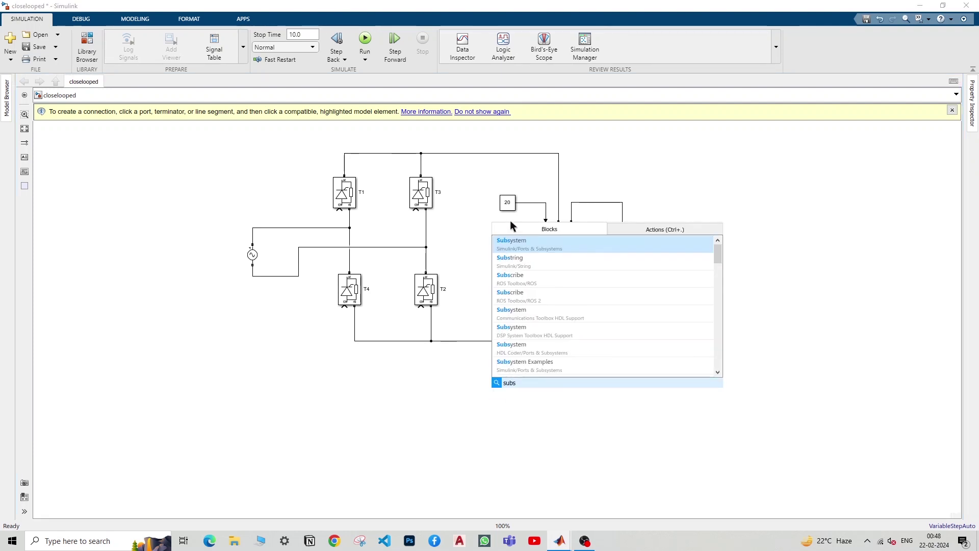
pyautogui.press('Return')
pyautogui.moveTo(500, 400); pyautogui.dragTo(224, 393)
pyautogui.doubleClick(224, 393)
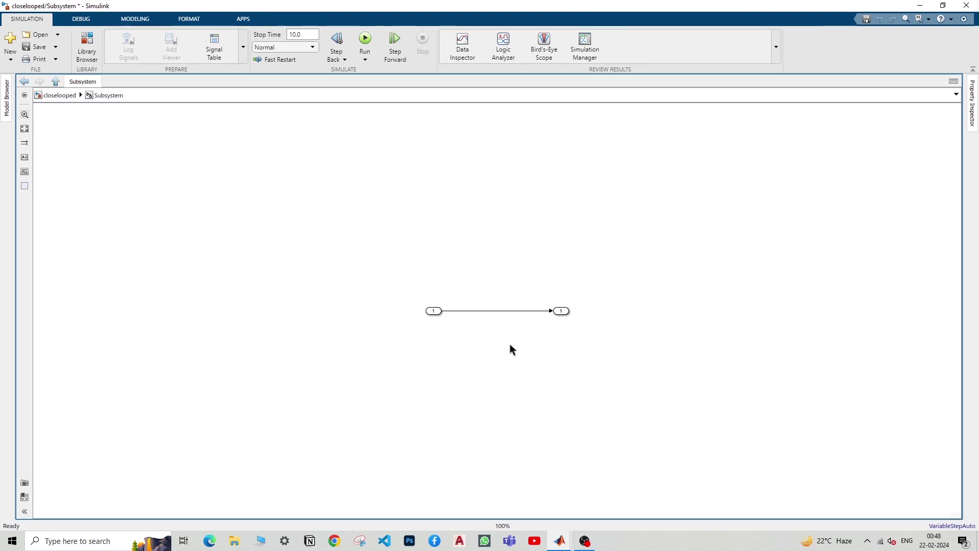
pyautogui.press('space')
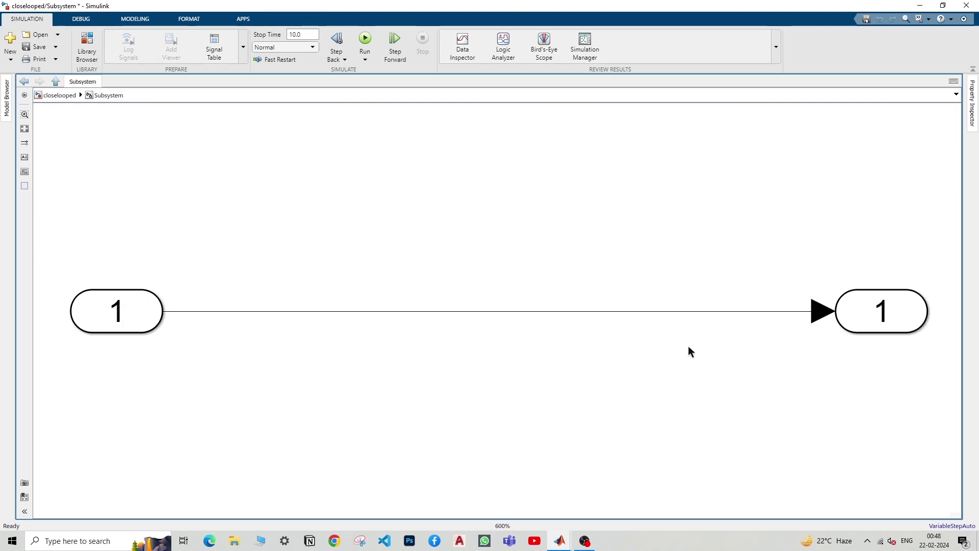
# Step: Delete the In1–Out1 line and add input ports 2 and 3, rotating port 2 upward
pyautogui.click(569, 311)
pyautogui.press('Delete')
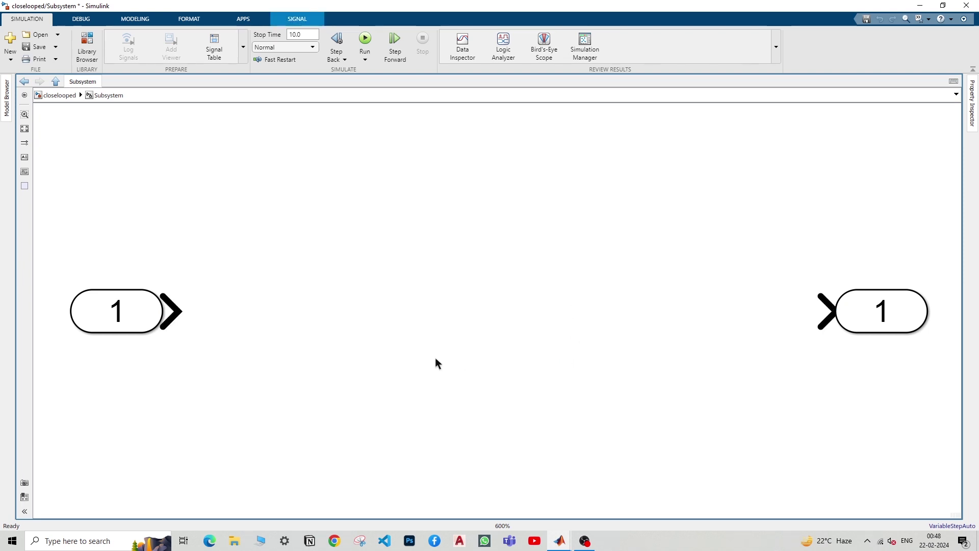
pyautogui.scroll(-2, 437, 362)
pyautogui.click(247, 336)
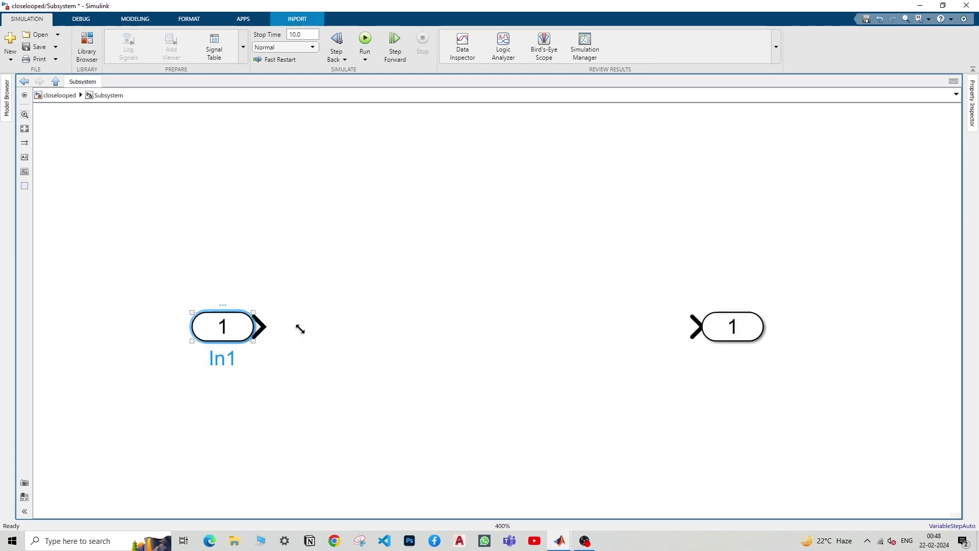
pyautogui.moveTo(250, 321); pyautogui.dragTo(557, 479)
pyautogui.hotkey('ctrl', 'r')
pyautogui.hotkey('ctrl', 'r')
pyautogui.hotkey('ctrl', 'r')
pyautogui.rightClick(624, 483)
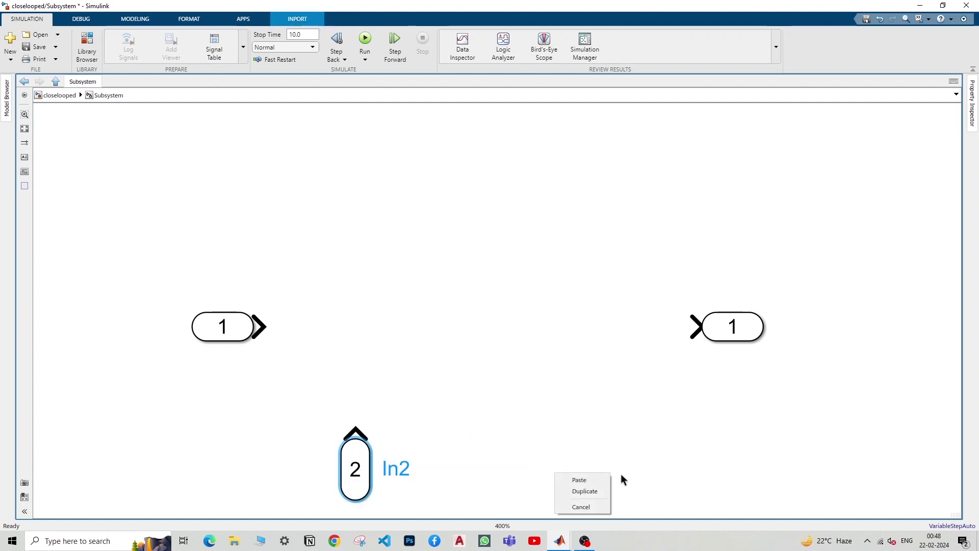
pyautogui.click(584, 490)
pyautogui.moveTo(551, 481); pyautogui.dragTo(632, 497)
pyautogui.scroll(-1, 525, 435)
pyautogui.scroll(-3, 516, 443)
pyautogui.click(502, 372)
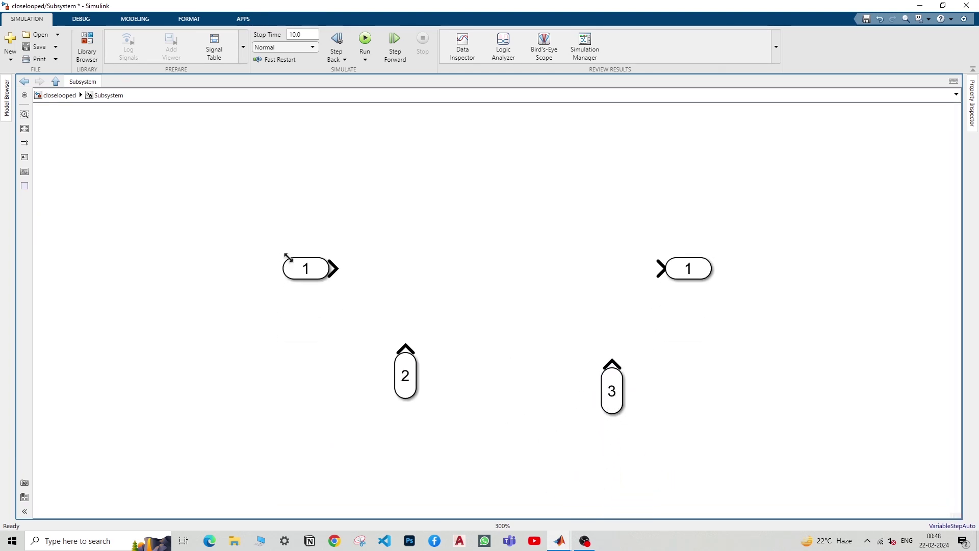
# Step: Rename input port 1 to Nref and input port 2 to Nactual
pyautogui.click(314, 272)
pyautogui.doubleClick(306, 293)
pyautogui.write('Nref')
pyautogui.click(319, 327)
pyautogui.click(416, 391)
pyautogui.doubleClick(417, 390)
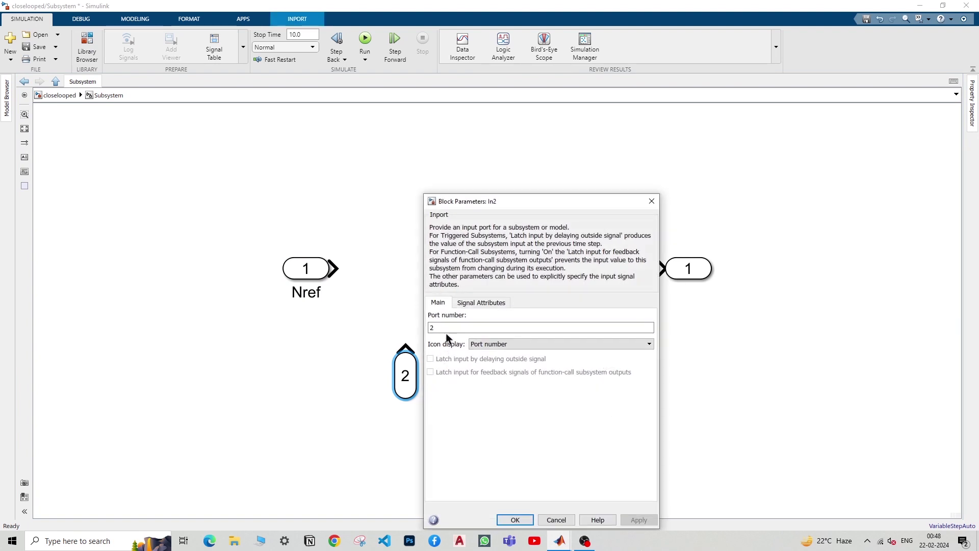
pyautogui.doubleClick(445, 326)
pyautogui.press('Return')
pyautogui.click(459, 402)
pyautogui.click(439, 376)
pyautogui.doubleClick(441, 376)
pyautogui.write('Nactual')
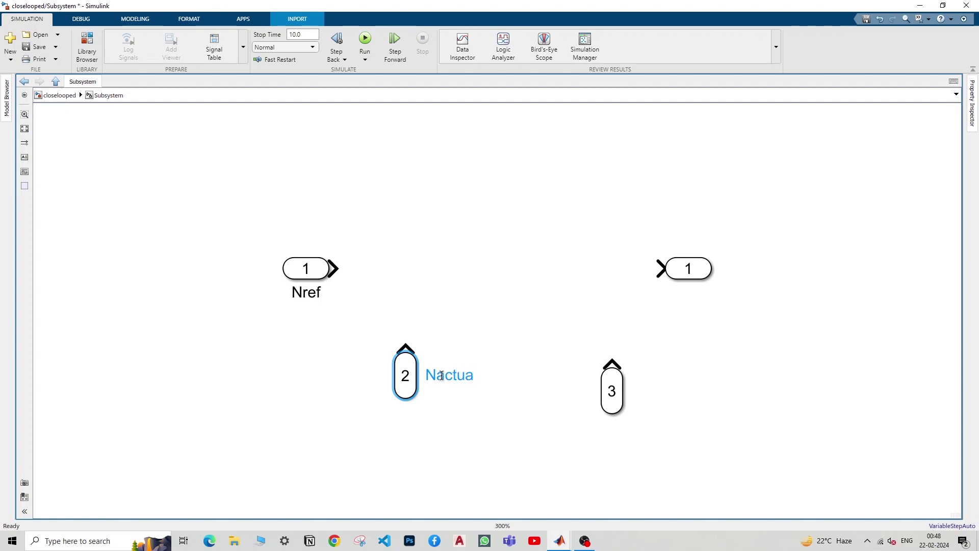
pyautogui.click(484, 355)
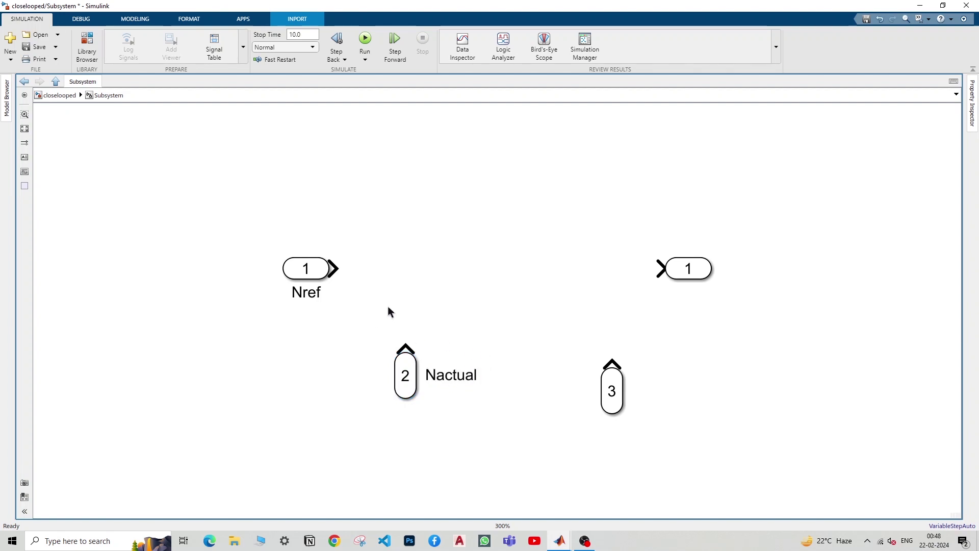
# Step: Insert a Sum block fed by Nref and Nactual, with its sign list set to |+-
pyautogui.doubleClick(400, 271)
pyautogui.write('sum')
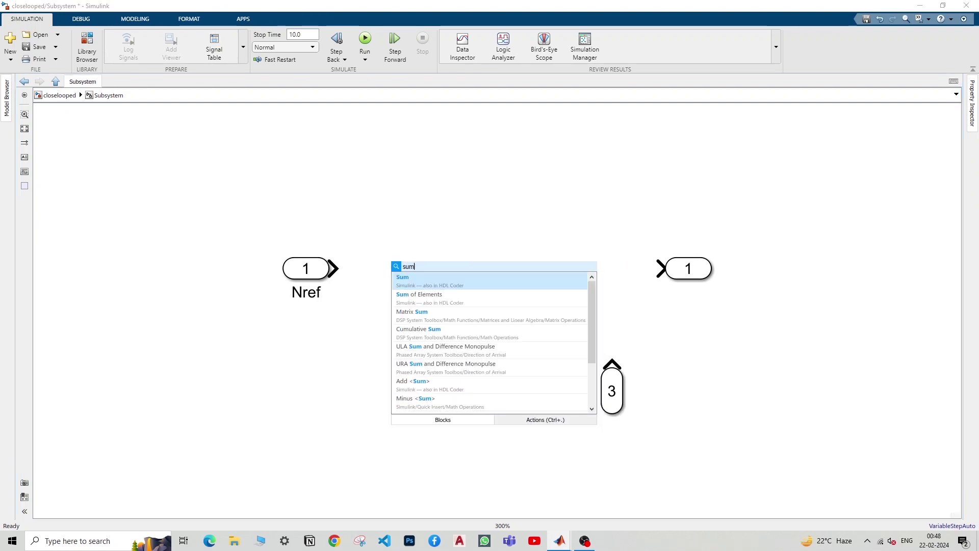
pyautogui.click(423, 279)
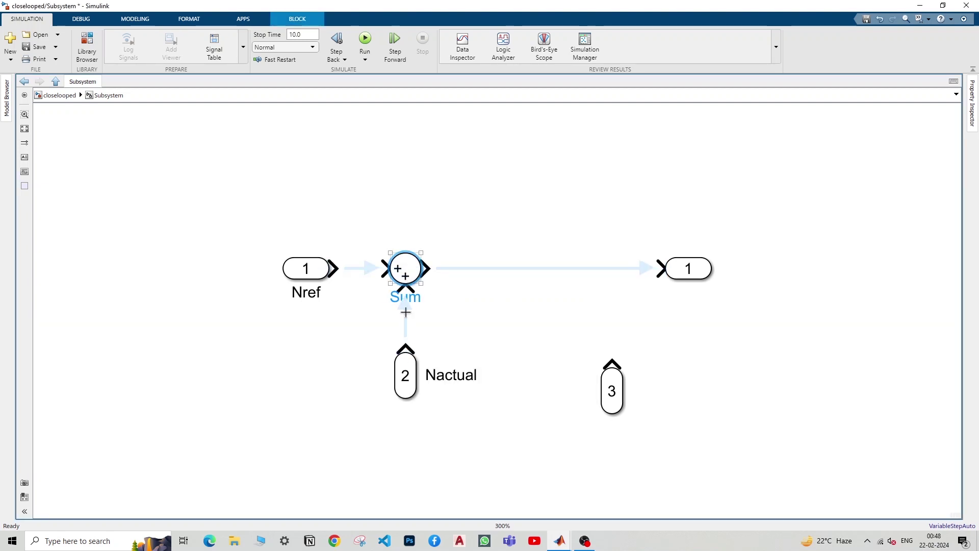
pyautogui.click(406, 286)
pyautogui.click(361, 275)
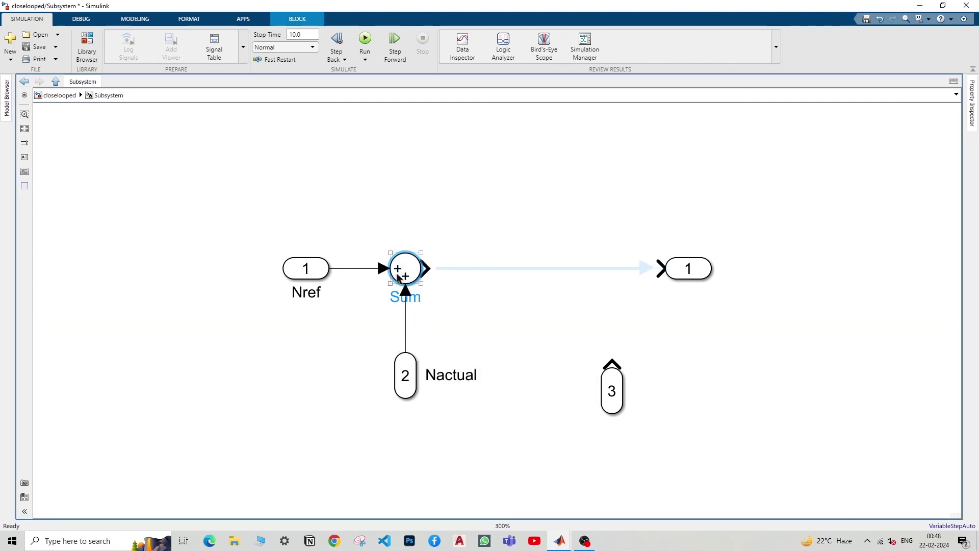
pyautogui.doubleClick(403, 271)
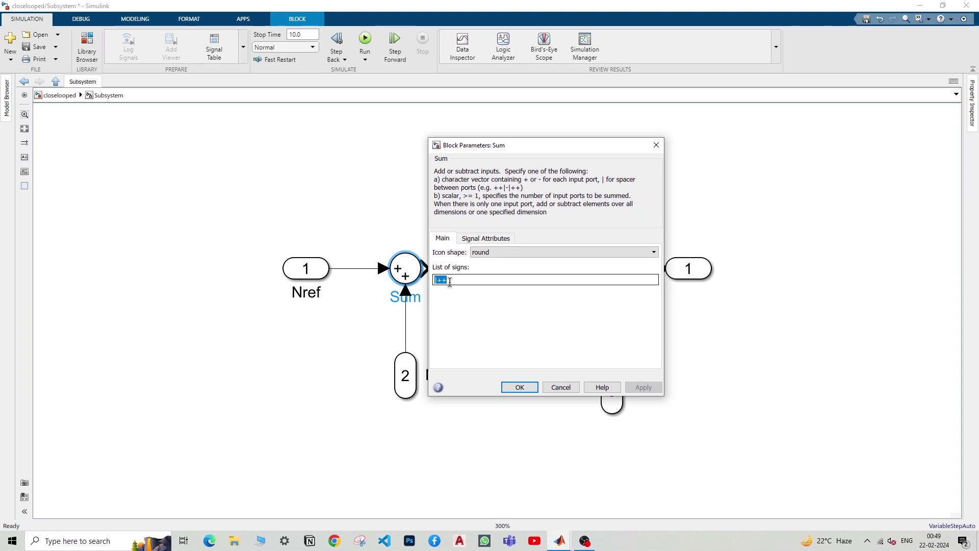
pyautogui.write('|+')
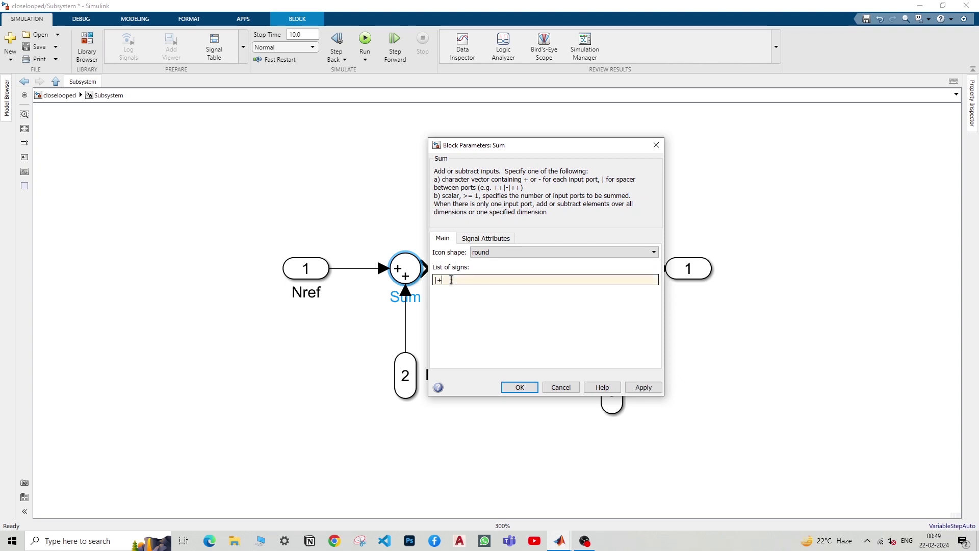
pyautogui.press('Return')
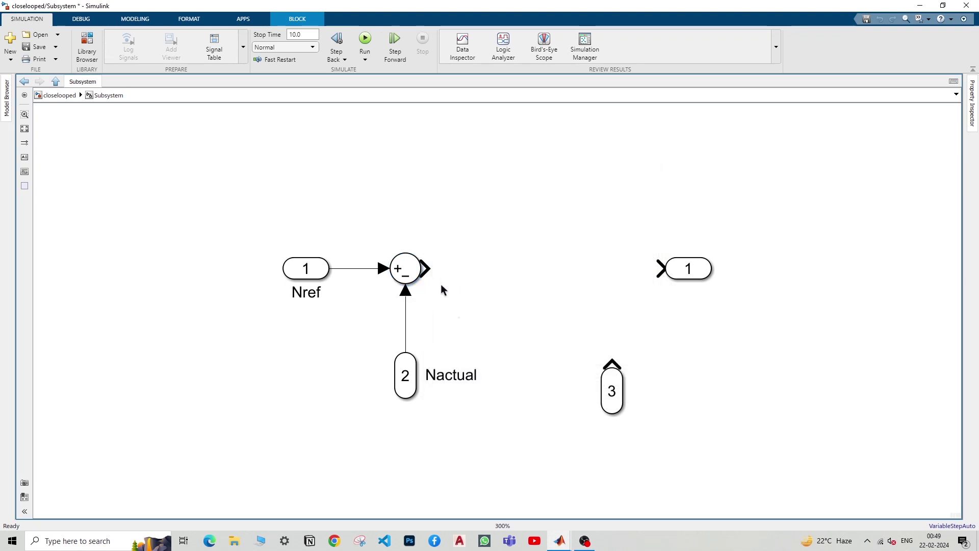
# Step: Insert a PID Controller after the Sum and make it a discrete-time PI with P = 0.8
pyautogui.doubleClick(479, 263)
pyautogui.write('p')
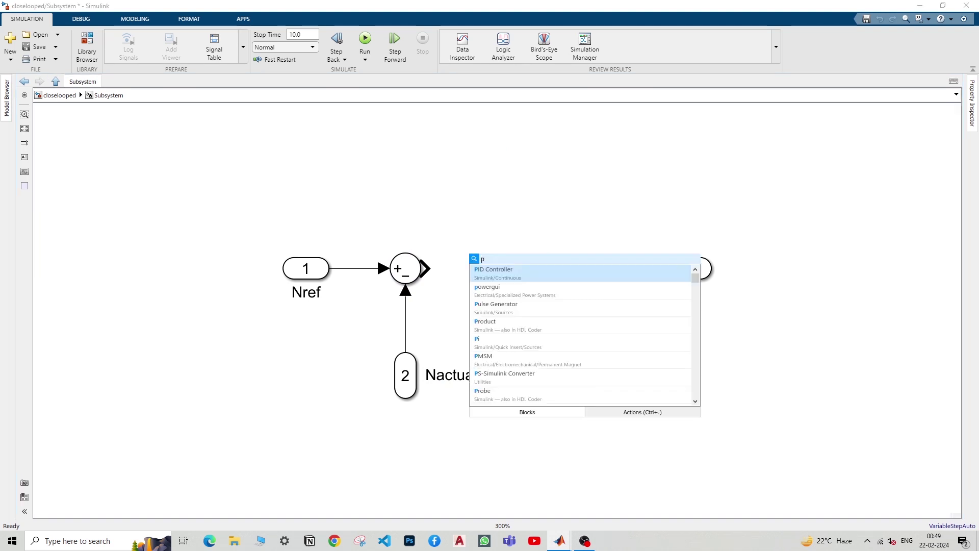
pyautogui.click(493, 271)
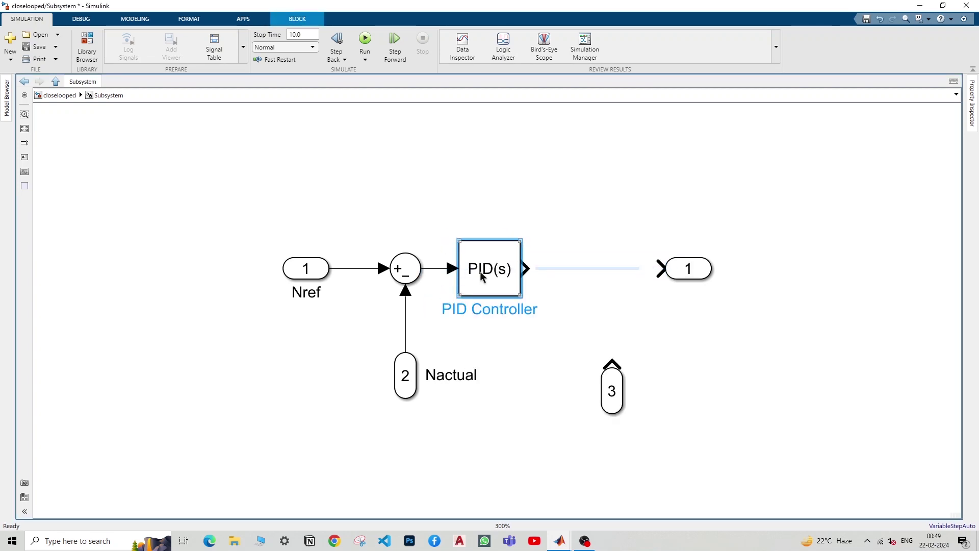
pyautogui.doubleClick(482, 276)
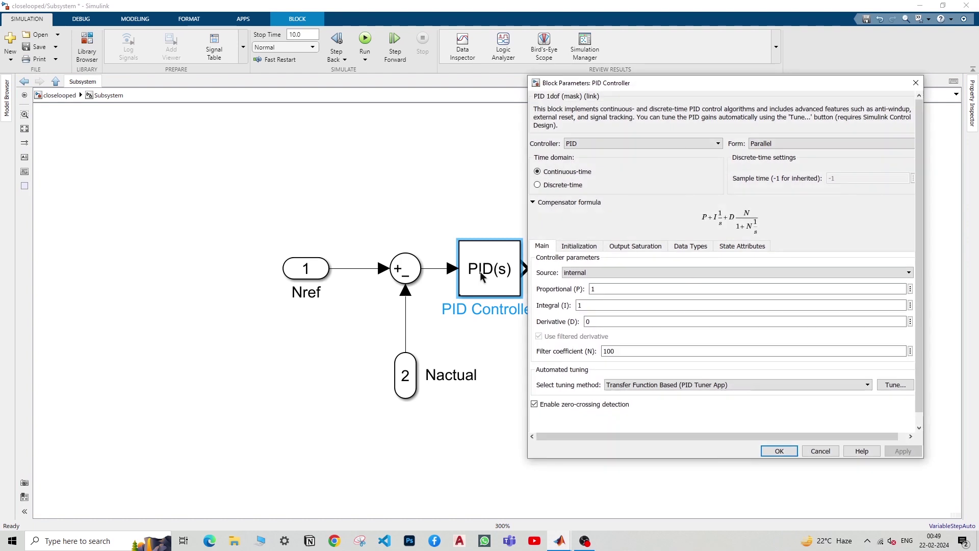
pyautogui.click(599, 144)
pyautogui.click(585, 156)
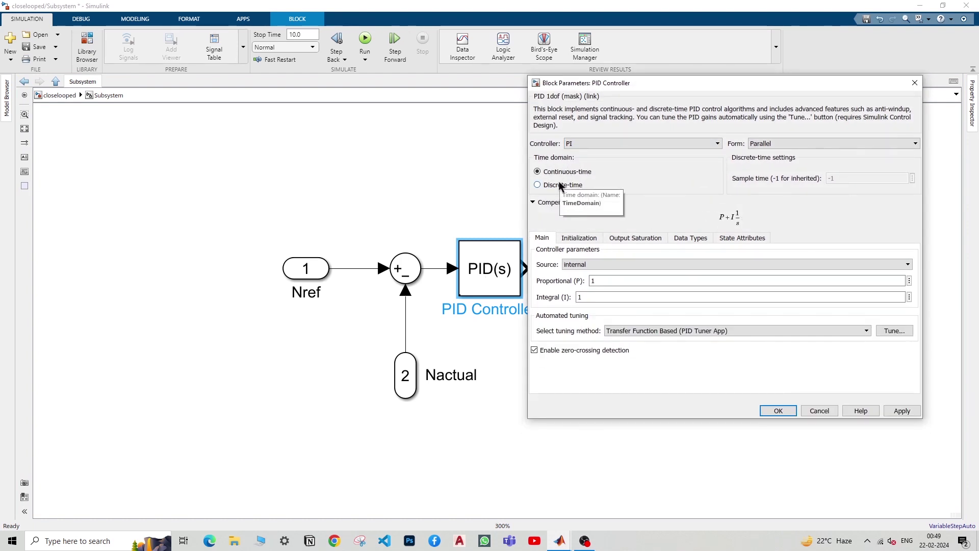
pyautogui.click(560, 185)
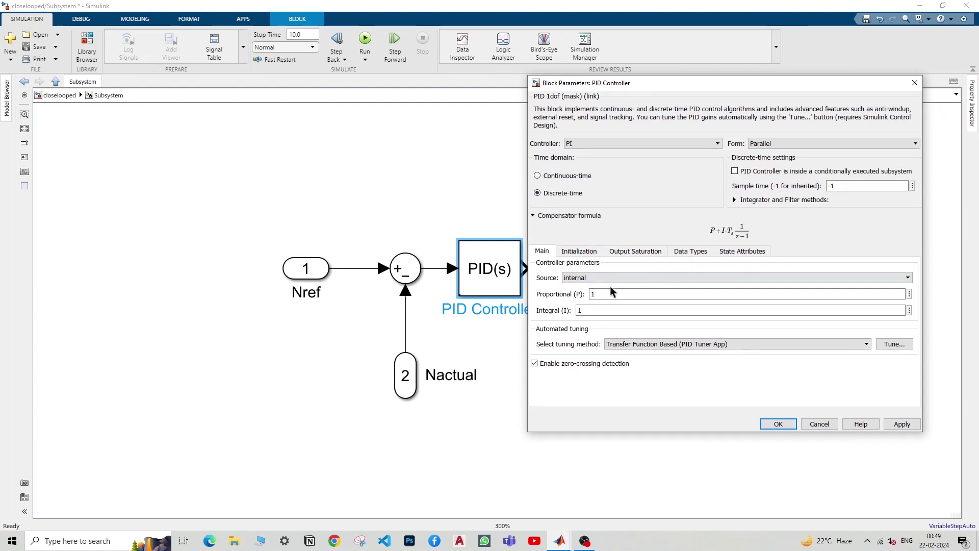
pyautogui.doubleClick(603, 295)
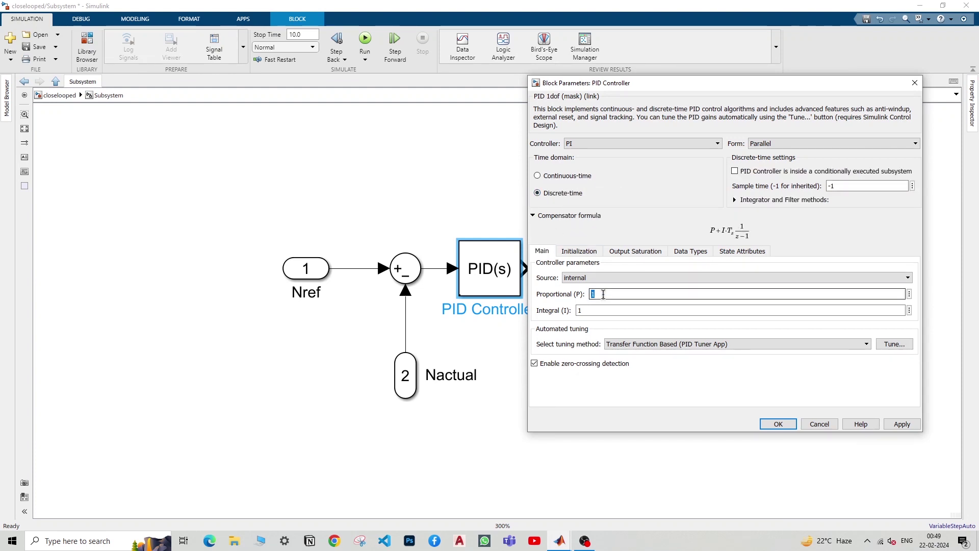
pyautogui.write('0.8')
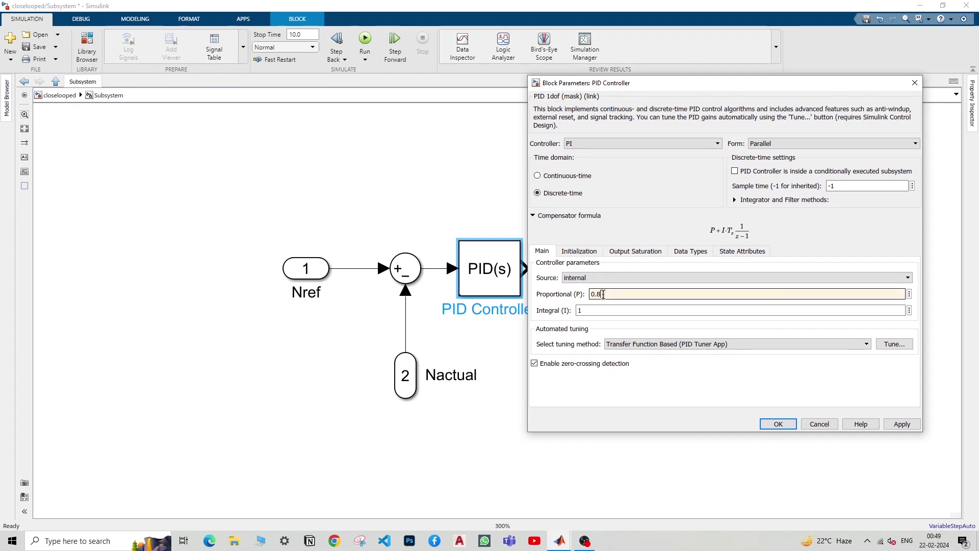
# Step: Enable output limiting on the controller with upper limit 100 and lower limit -100
pyautogui.click(631, 250)
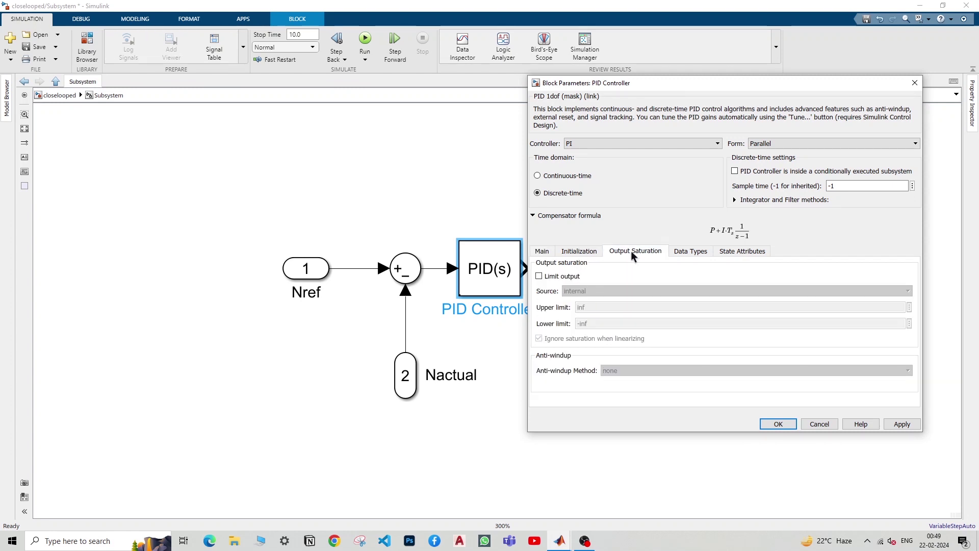
pyautogui.click(553, 279)
pyautogui.doubleClick(585, 306)
pyautogui.write('100')
pyautogui.doubleClick(590, 324)
pyautogui.write('-100')
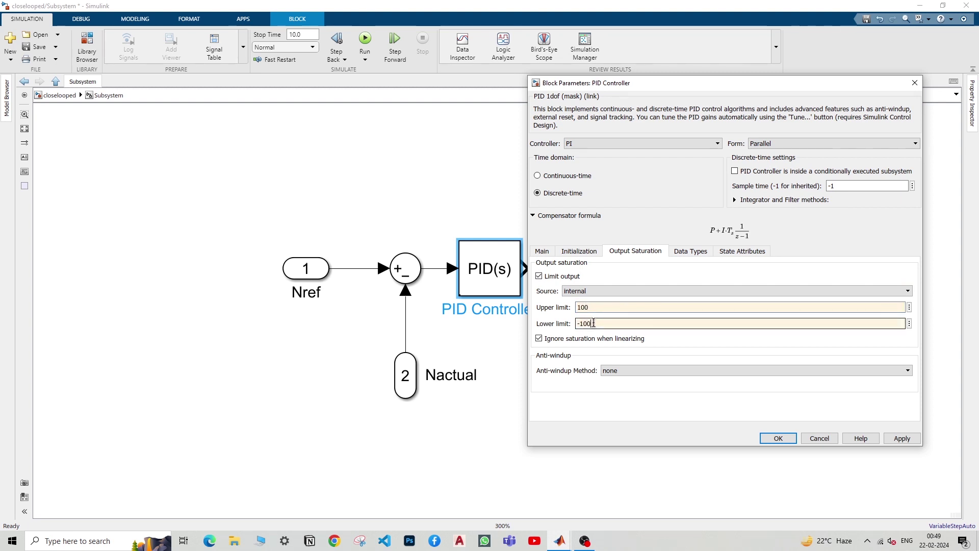
pyautogui.press('Return')
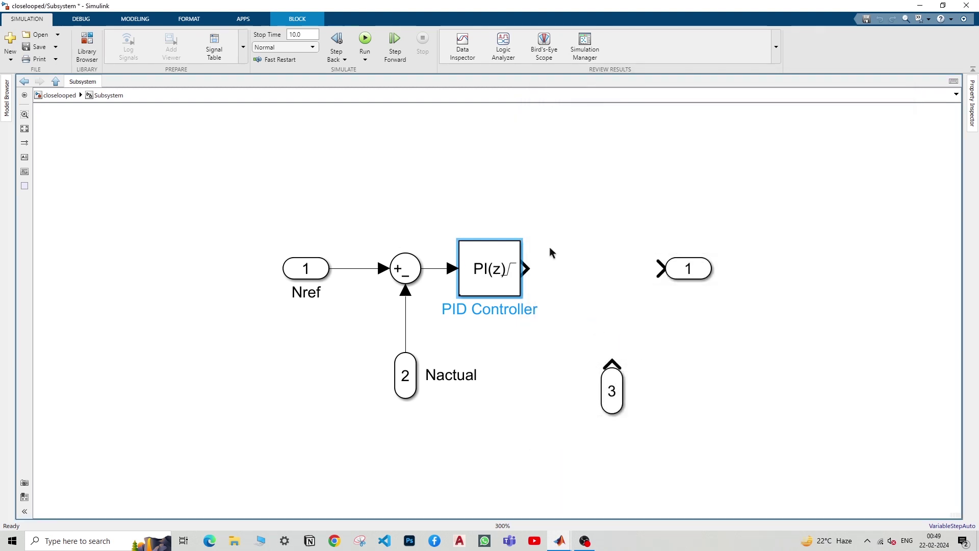
pyautogui.click(576, 287)
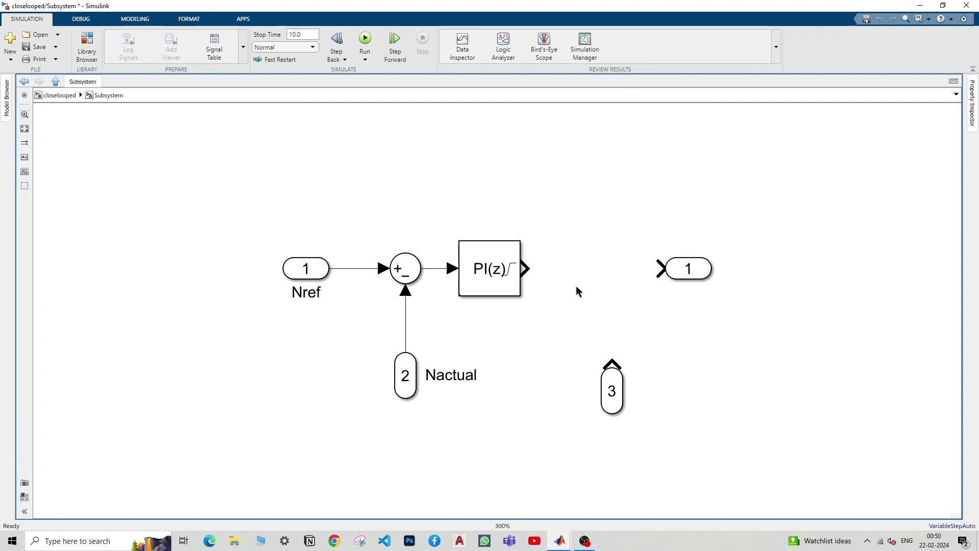
# Step: Copy the Sum block to the right of the PI block, and wire input port 3, renamed Ia, into it
pyautogui.click(524, 268)
pyautogui.click(418, 275)
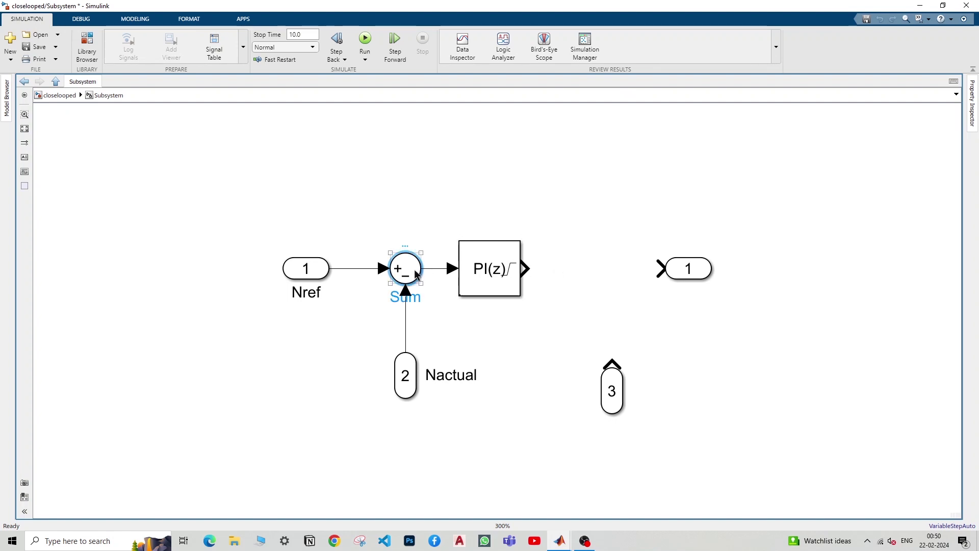
pyautogui.moveTo(421, 273); pyautogui.dragTo(607, 282)
pyautogui.click(618, 387)
pyautogui.doubleClick(639, 389)
pyautogui.write('Ia')
pyautogui.click(656, 390)
pyautogui.moveTo(618, 382); pyautogui.dragTo(596, 378)
pyautogui.click(594, 363)
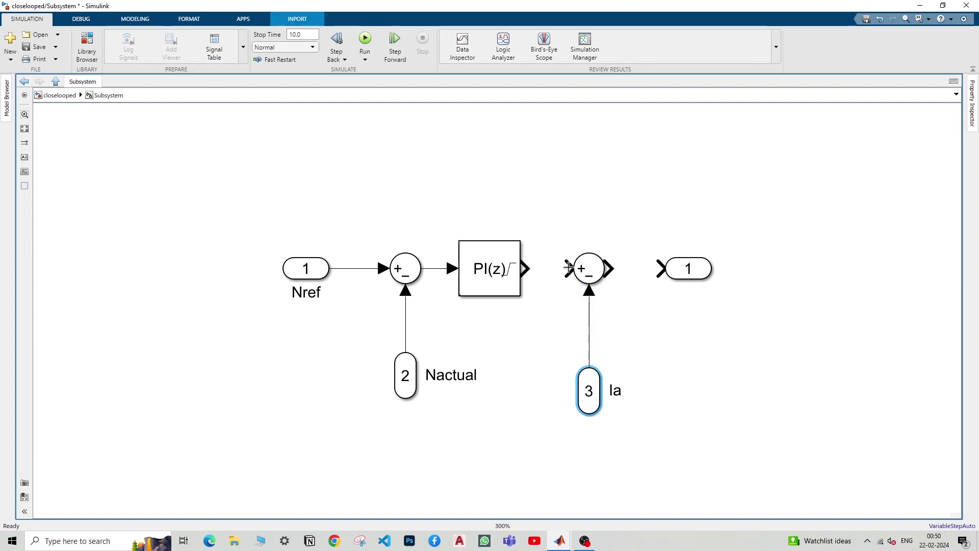
# Step: Wire the PI output into the new subtractor and its output to the outport, renamed P1
pyautogui.click(569, 267)
pyautogui.click(551, 274)
pyautogui.click(632, 270)
pyautogui.moveTo(700, 273); pyautogui.dragTo(769, 273)
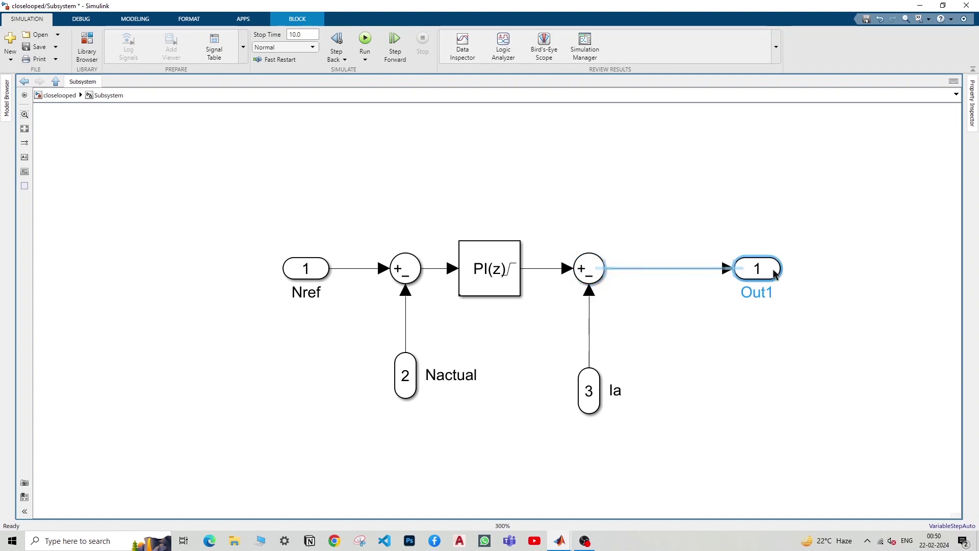
pyautogui.doubleClick(764, 292)
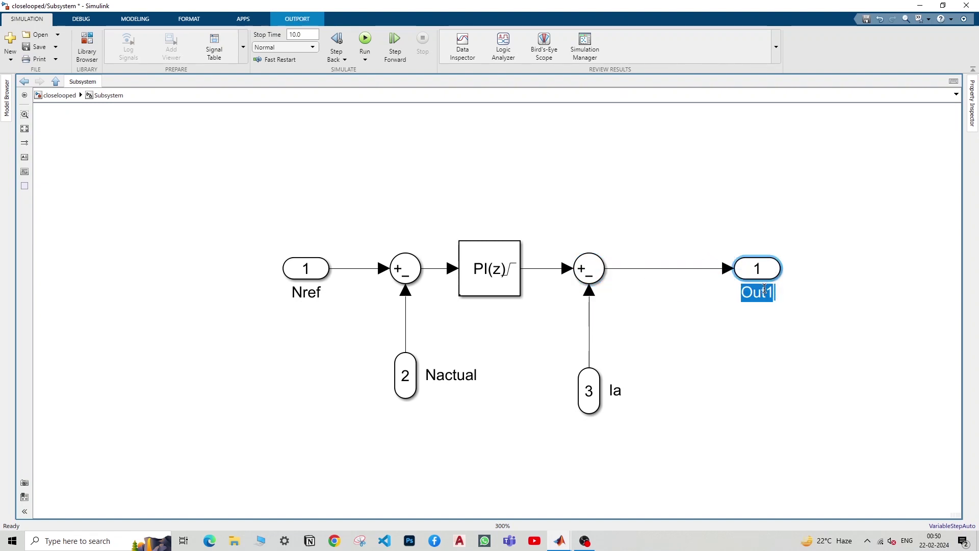
pyautogui.write('PI')
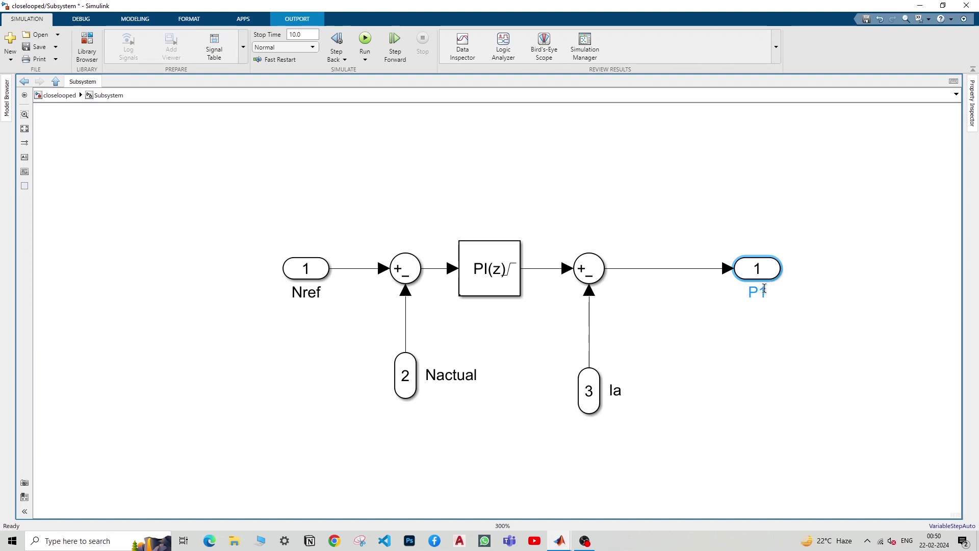
pyautogui.click(763, 317)
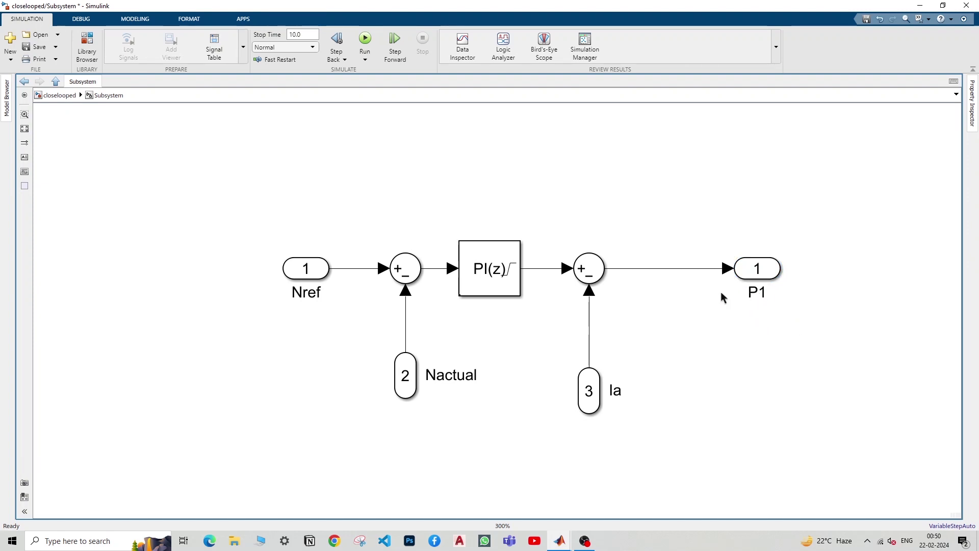
pyautogui.click(685, 268)
# Step: Delete the subtractor-to-P1 line and add a Repeating Sequence block beside the Ia input
pyautogui.press('Delete')
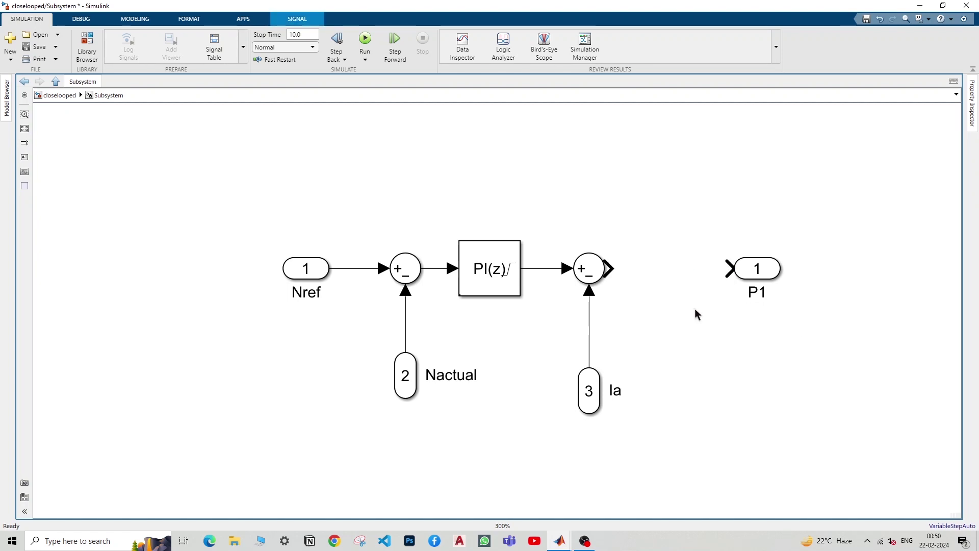
pyautogui.doubleClick(697, 314)
pyautogui.write('repeating')
pyautogui.press('Return')
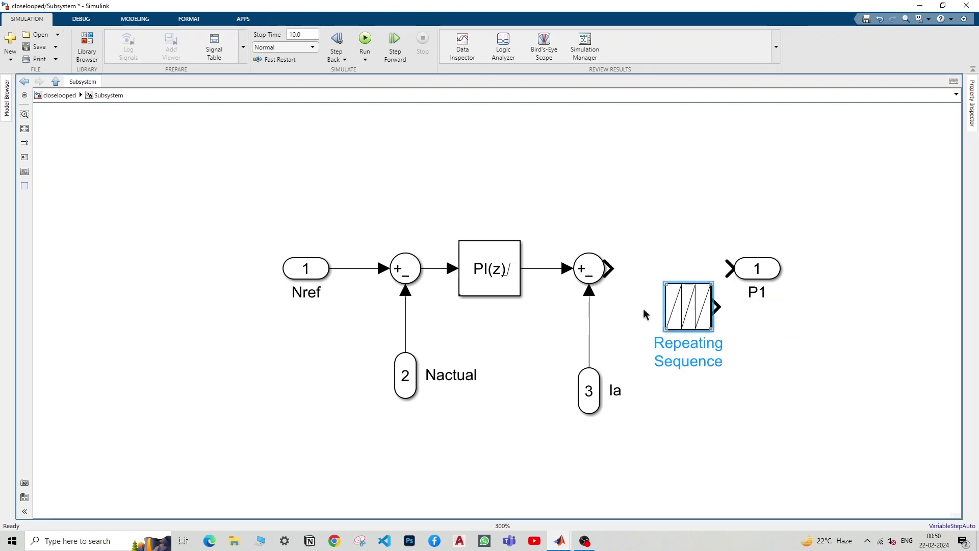
pyautogui.moveTo(681, 311); pyautogui.dragTo(649, 335)
pyautogui.doubleClick(651, 336)
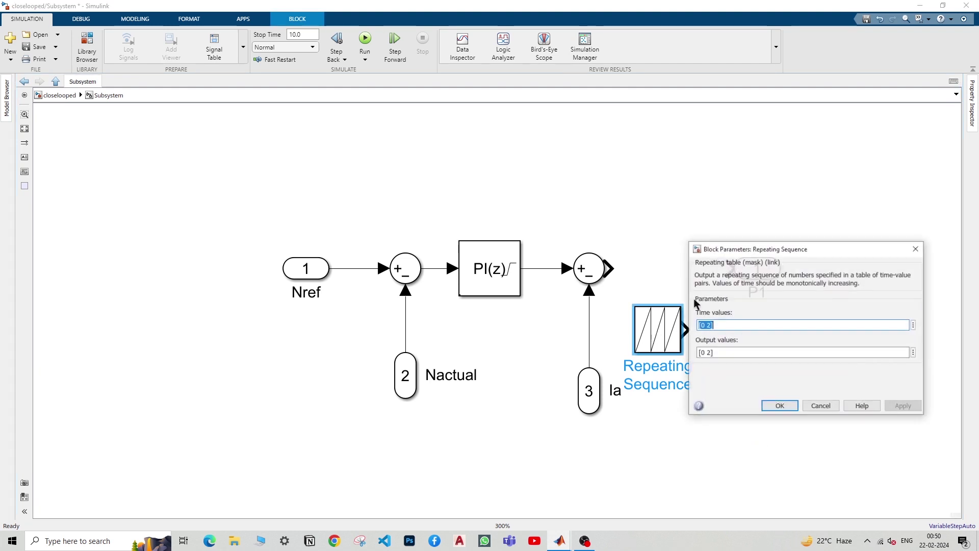
# Step: Set the Repeating Sequence time values to [0 t/4 t/2 3*t/4 t]
pyautogui.click(730, 328)
pyautogui.press('Left')
pyautogui.press('BackSpace')
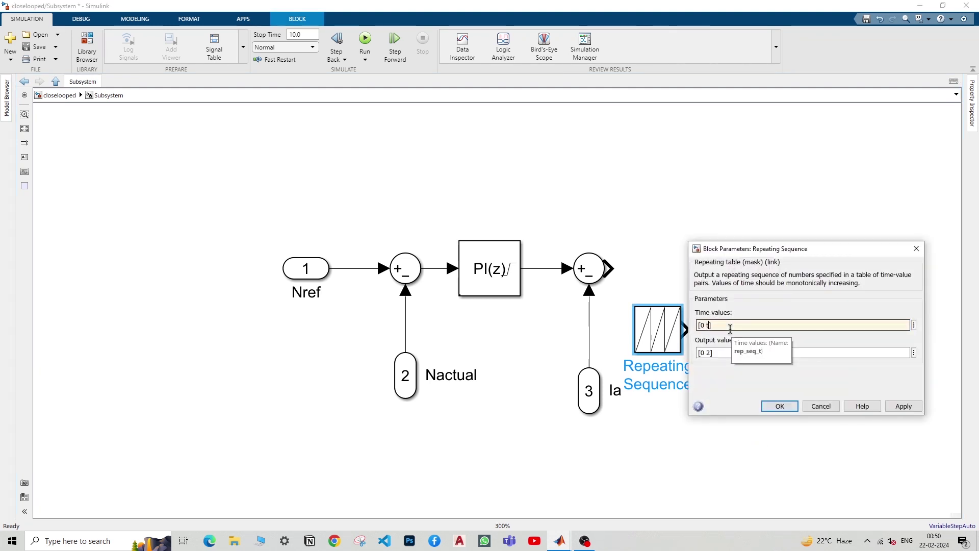
pyautogui.write('t/2')
pyautogui.click(730, 329)
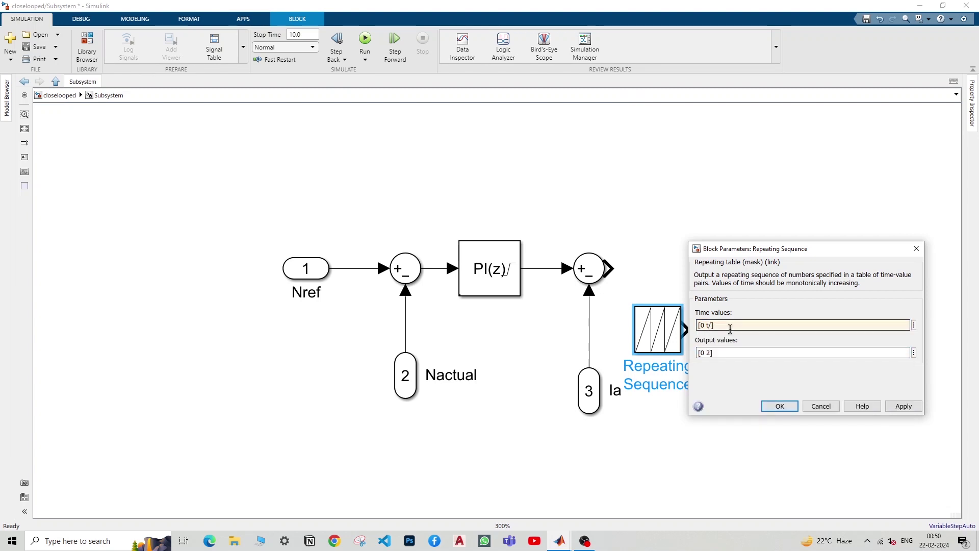
pyautogui.write('4 t/2')
pyautogui.click(730, 329)
pyautogui.write('3*')
pyautogui.write('t/')
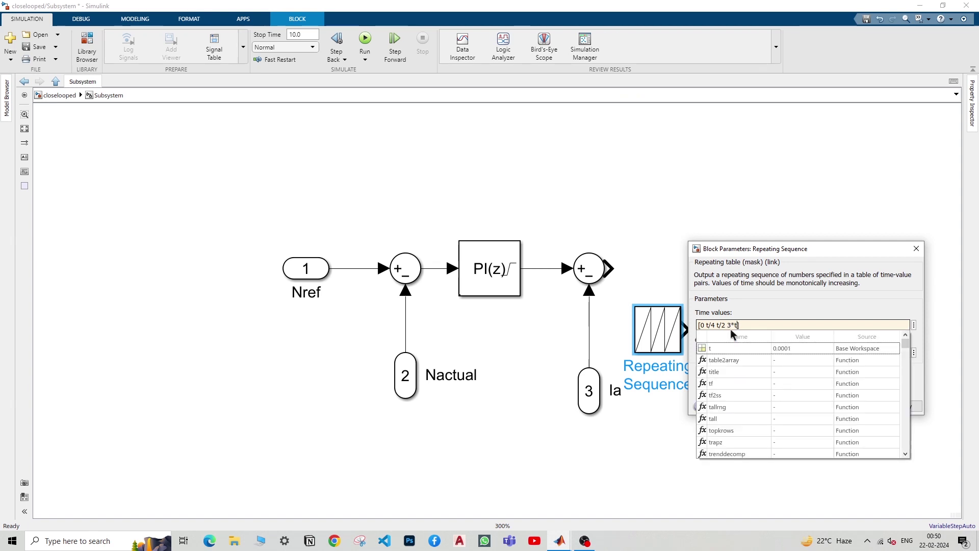
pyautogui.click(730, 329)
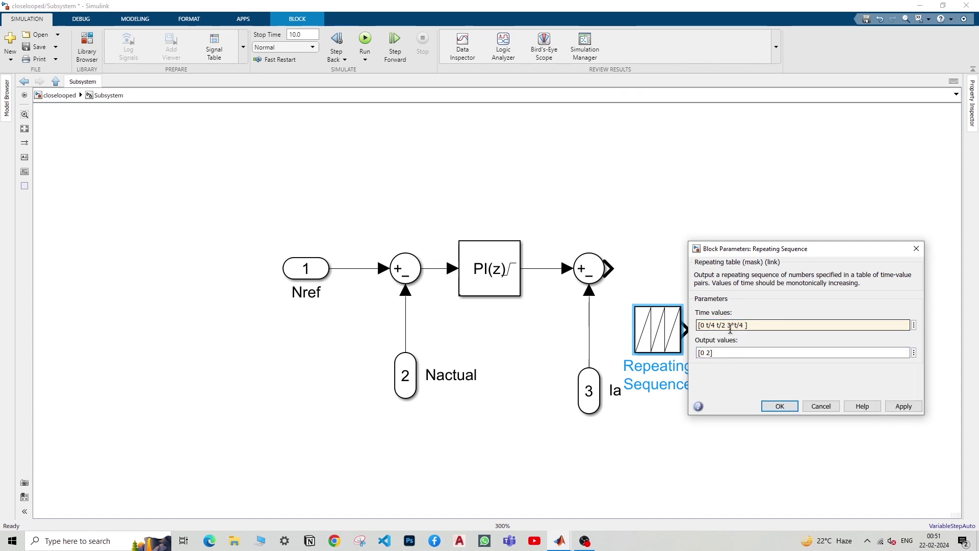
pyautogui.write('4 t')
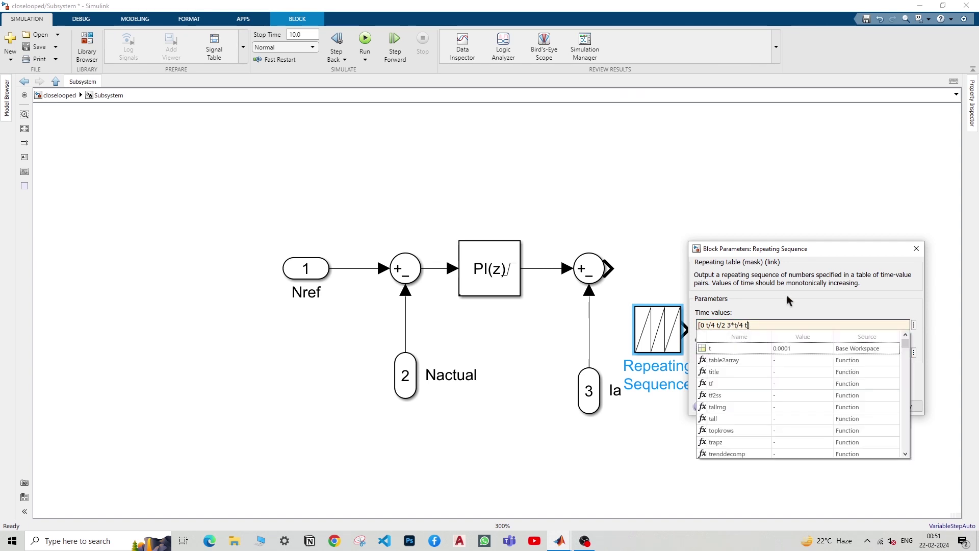
pyautogui.tripleClick(781, 325)
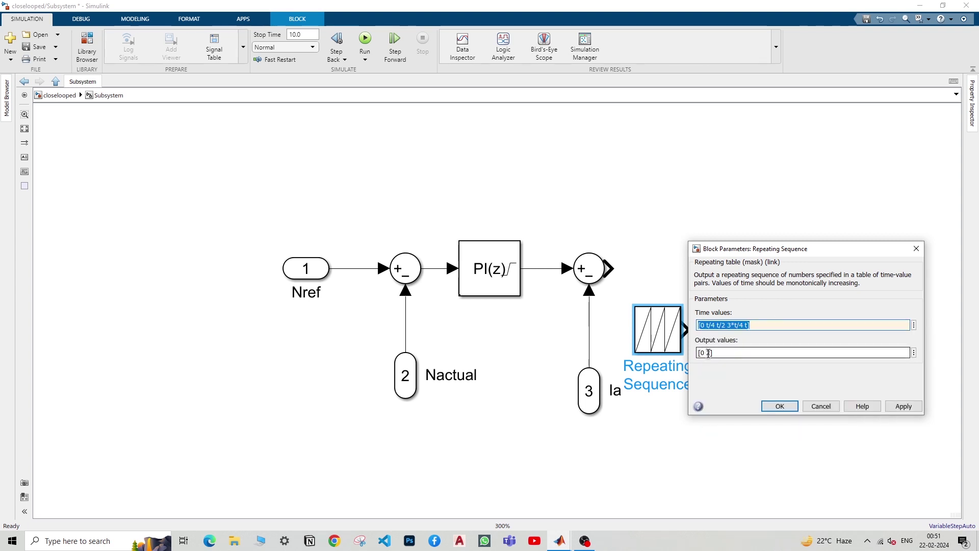
# Step: Set its output values to [0 10 0 -10 0], confirm, and move P1 further right
pyautogui.doubleClick(708, 353)
pyautogui.write('2')
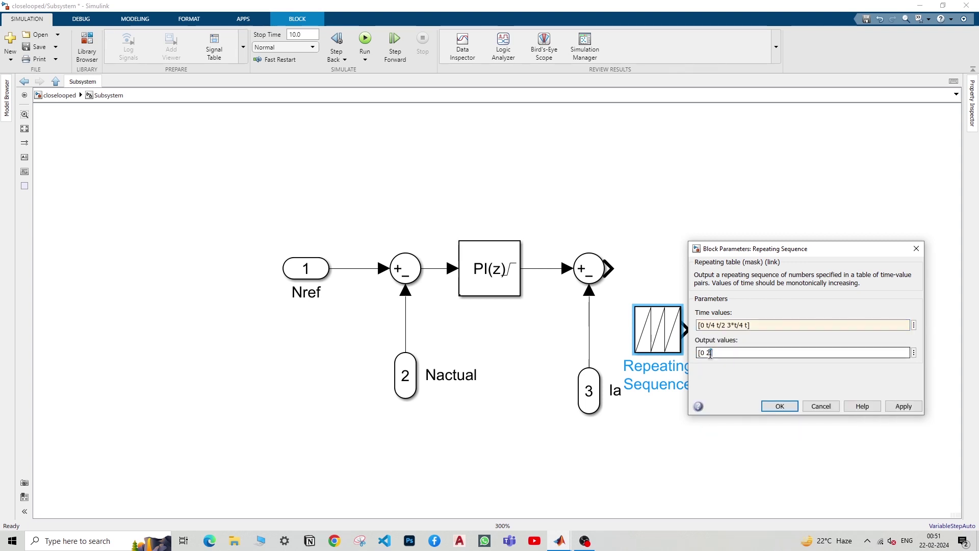
pyautogui.press('BackSpace')
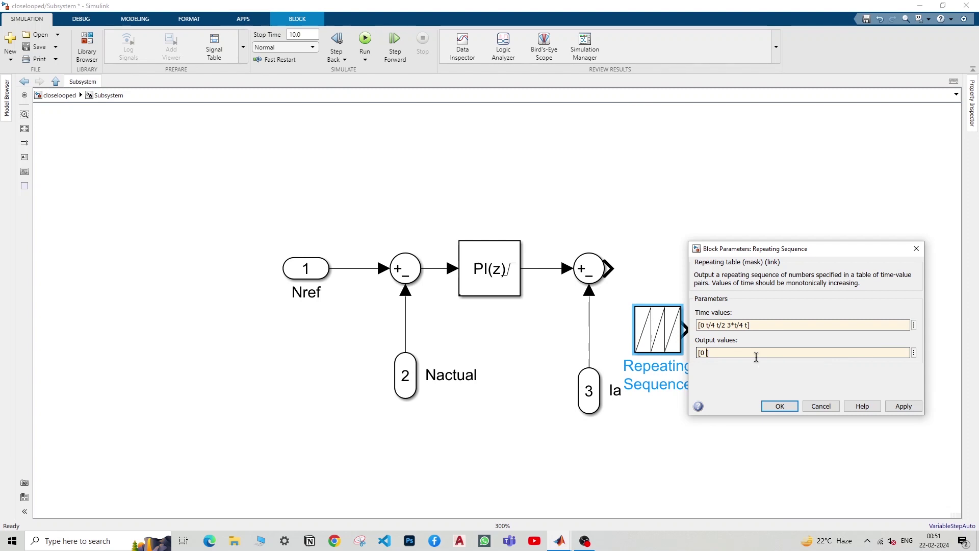
pyautogui.write('10 0 -10 0')
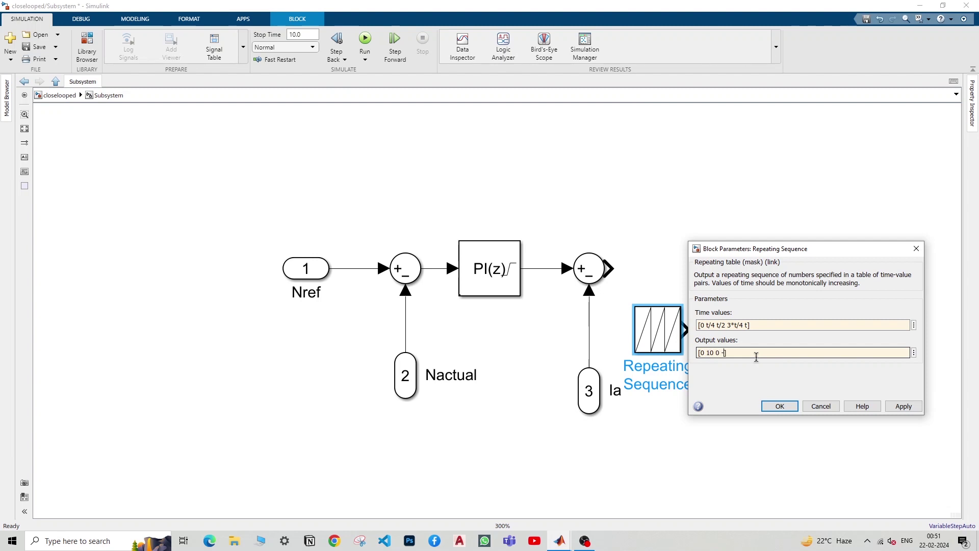
pyautogui.click(779, 406)
pyautogui.moveTo(667, 330); pyautogui.dragTo(667, 338)
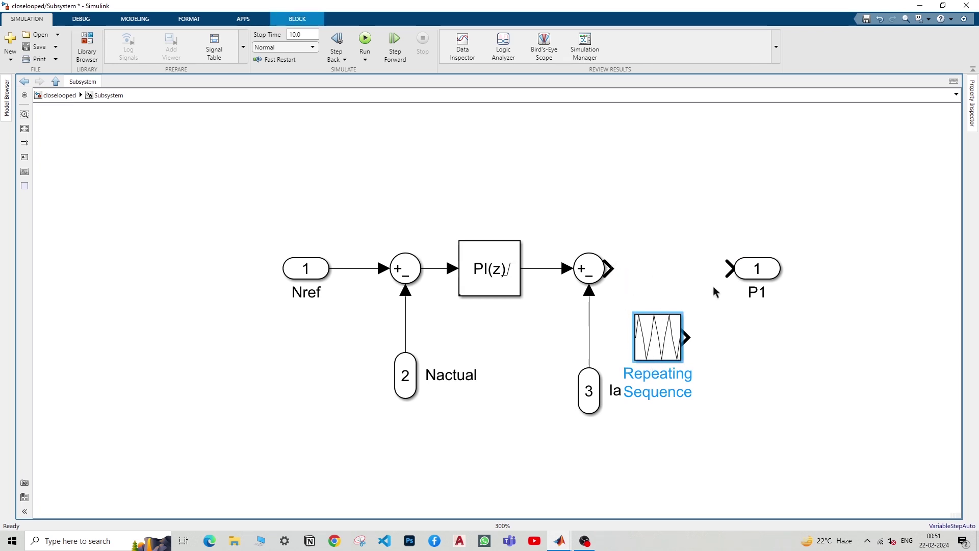
pyautogui.moveTo(757, 268); pyautogui.dragTo(778, 302)
pyautogui.click(778, 302)
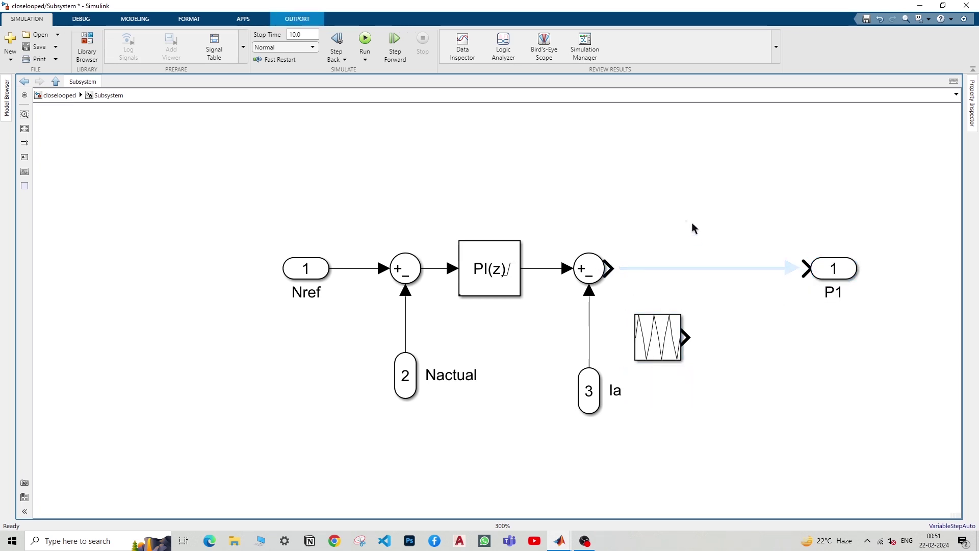
# Step: Add a Relational Operator after the second Sum, with the triangle wave feeding its lower input
pyautogui.write('rela')
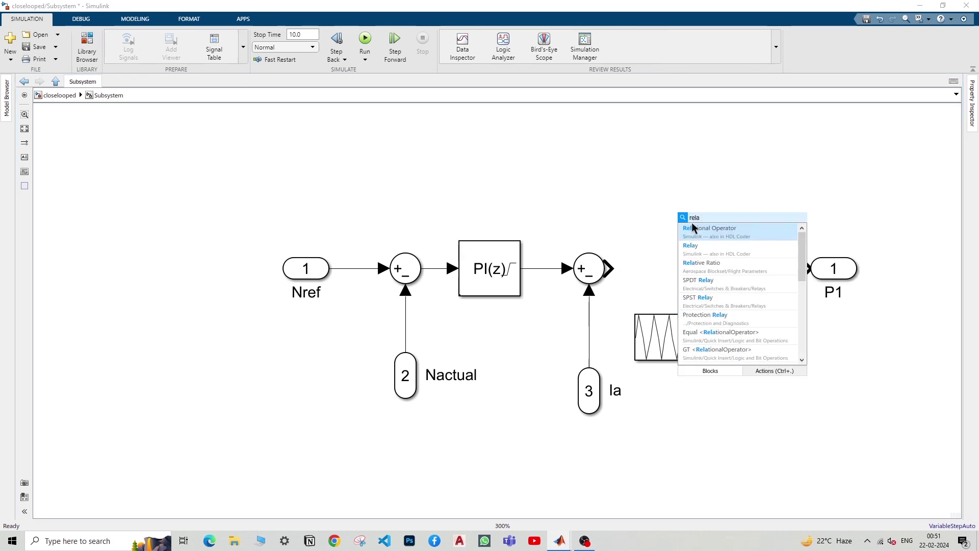
pyautogui.press('Escape')
pyautogui.moveTo(680, 224); pyautogui.dragTo(726, 278)
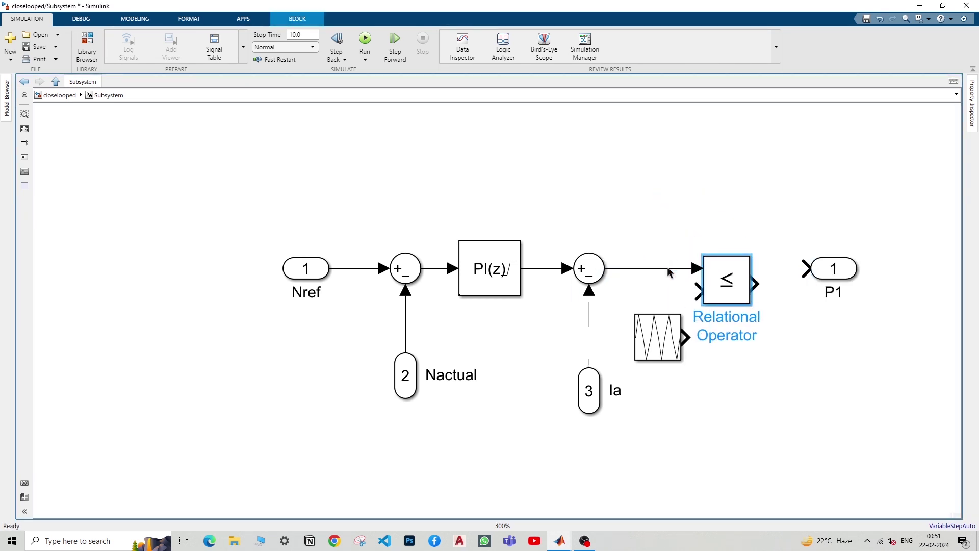
pyautogui.moveTo(672, 330)
pyautogui.mouseDown()
pyautogui.moveTo(654, 331)
pyautogui.moveTo(698, 292)
pyautogui.mouseUp()
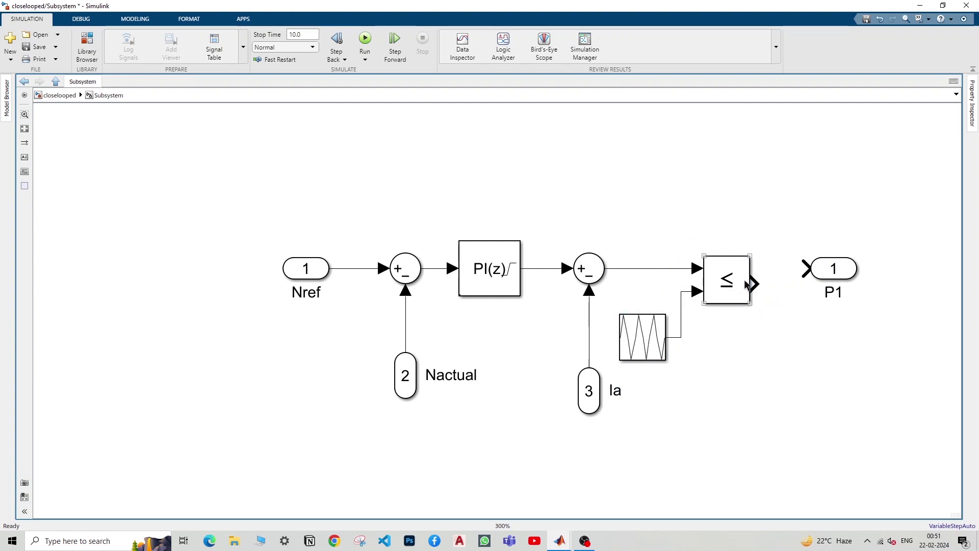
pyautogui.moveTo(854, 274); pyautogui.dragTo(869, 289)
# Step: Set the comparator to >= and line P1 up with its output
pyautogui.click(730, 275)
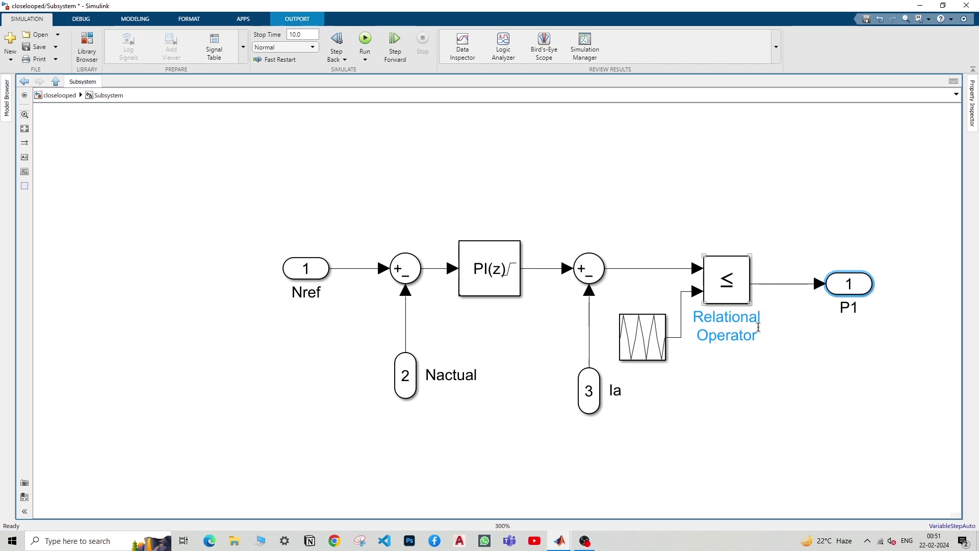
pyautogui.click(777, 354)
pyautogui.click(729, 297)
pyautogui.doubleClick(729, 298)
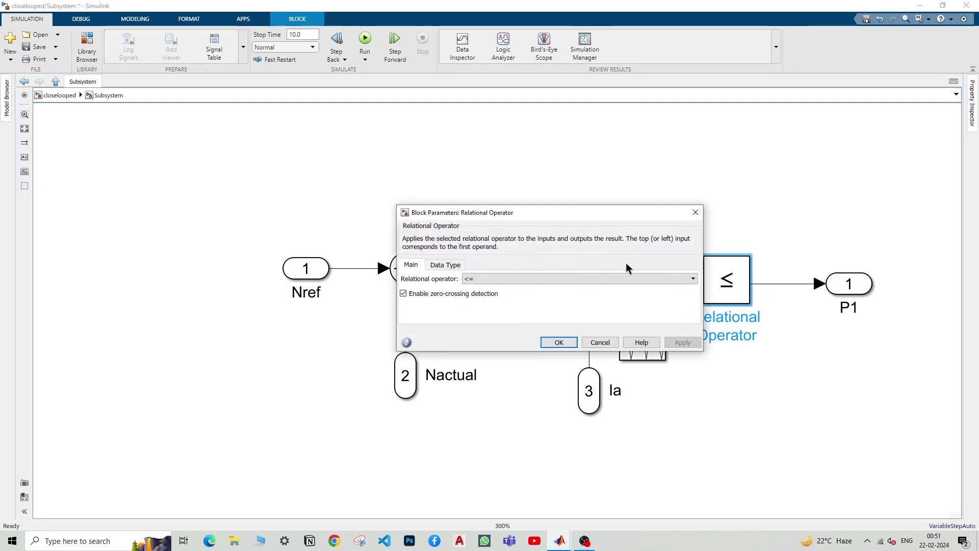
pyautogui.click(467, 278)
pyautogui.click(474, 321)
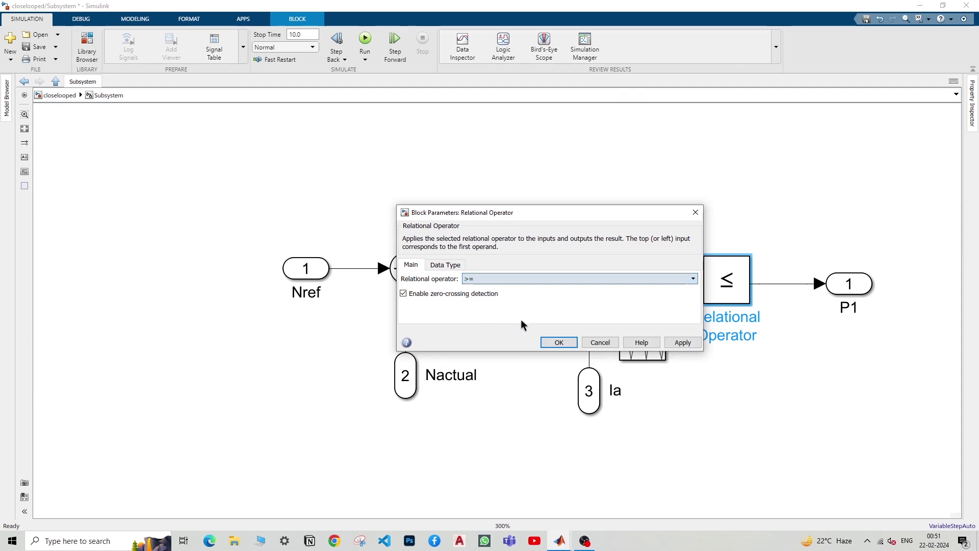
pyautogui.click(558, 342)
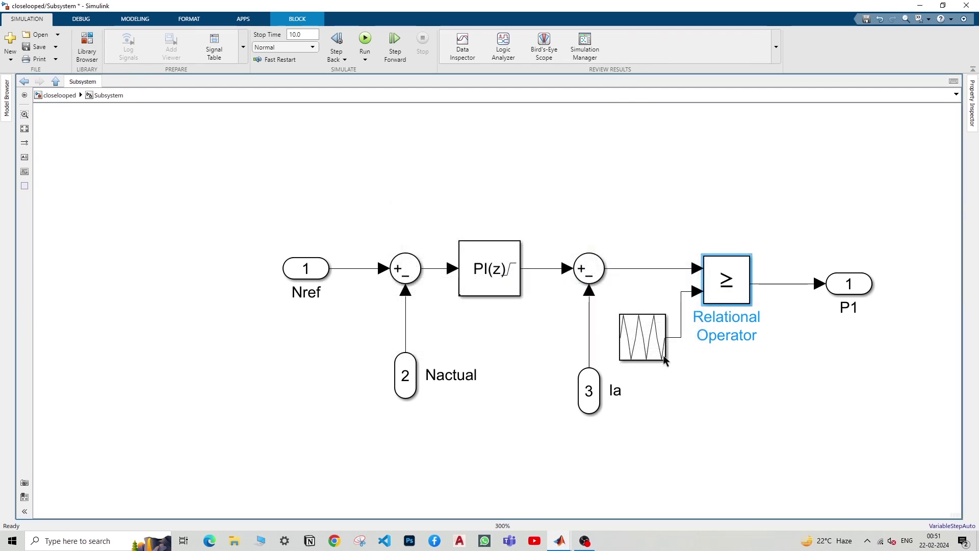
pyautogui.keyDown('shift'); pyautogui.click(834, 294); pyautogui.keyUp('shift')
pyautogui.click(833, 288)
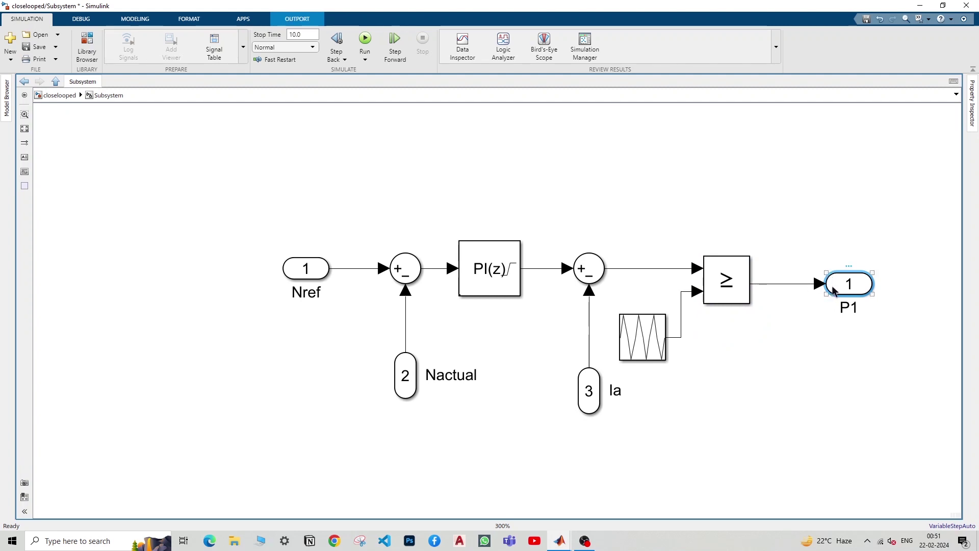
pyautogui.moveTo(833, 286); pyautogui.dragTo(839, 272)
pyautogui.click(822, 298)
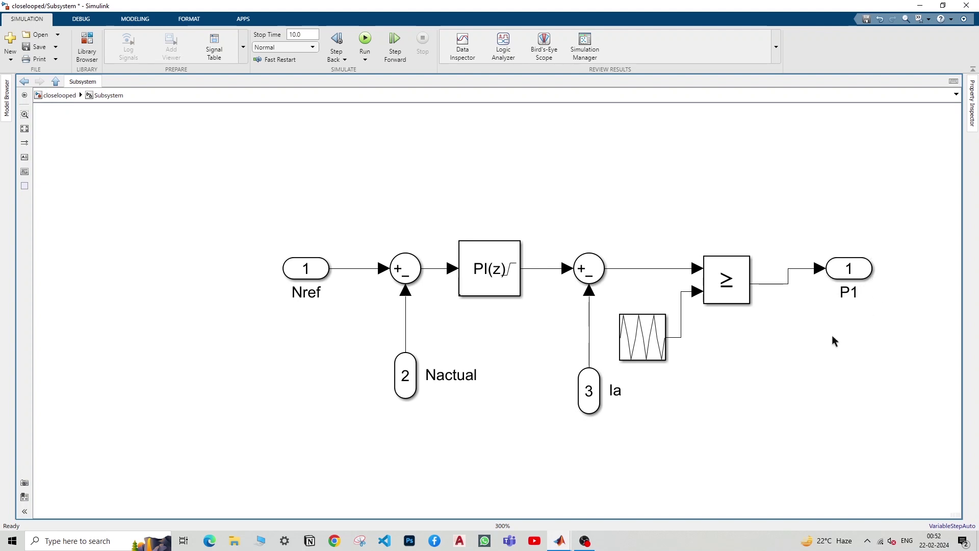
# Step: Copy outport P1 to create P2 and place it below P1
pyautogui.click(842, 276)
pyautogui.hotkey('ctrl', 'c')
pyautogui.hotkey('ctrl', 'v')
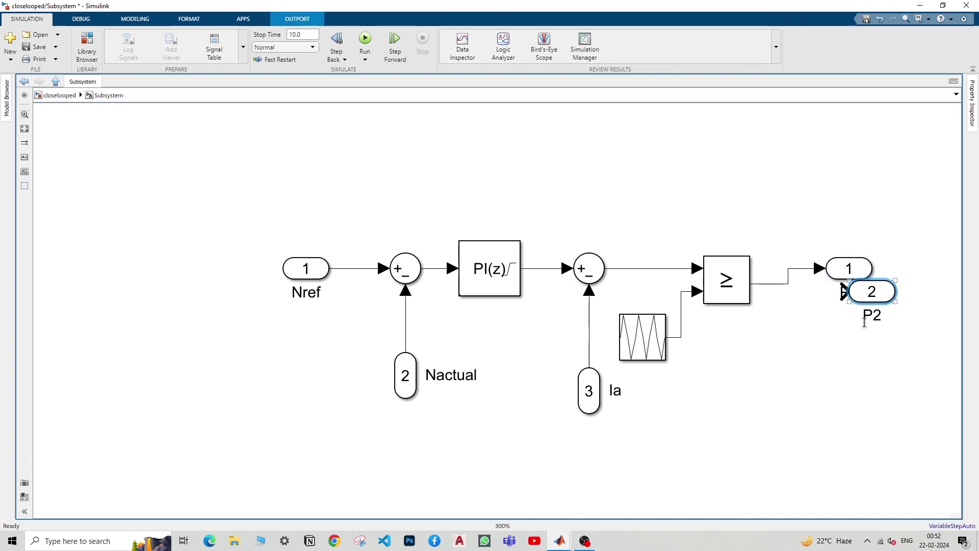
pyautogui.moveTo(874, 300); pyautogui.dragTo(851, 370)
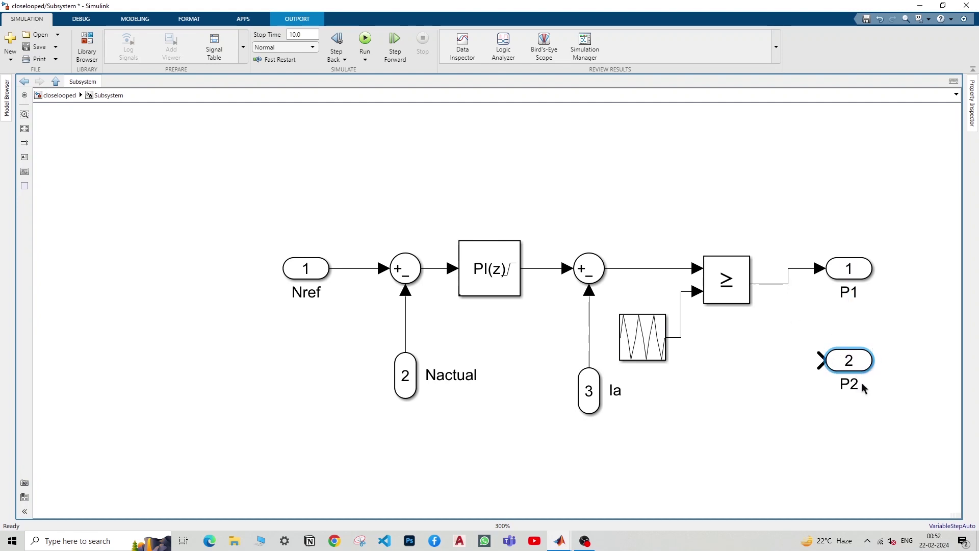
pyautogui.click(799, 366)
# Step: Insert a NOT Logical Operator fed by a branch of the comparator output, driving P2
pyautogui.doubleClick(799, 366)
pyautogui.write('logi')
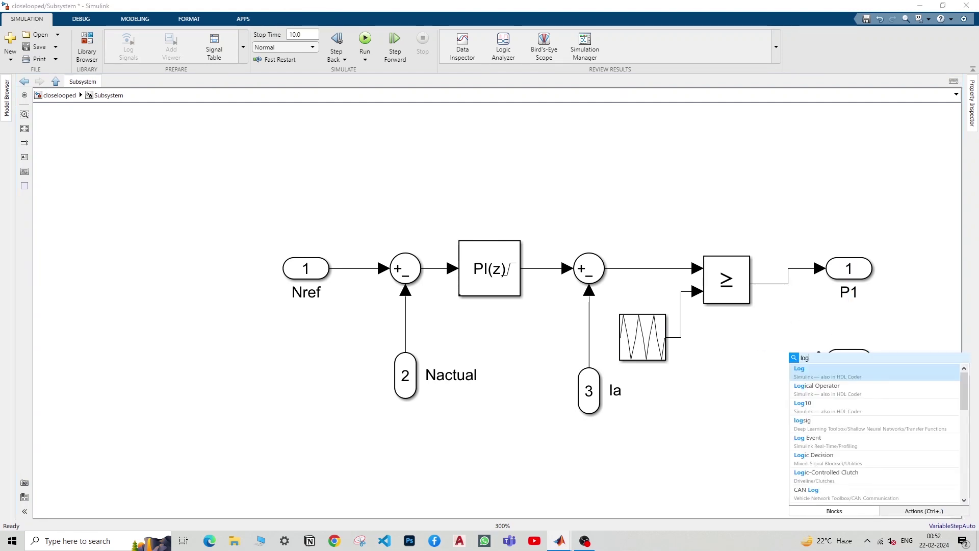
pyautogui.click(811, 373)
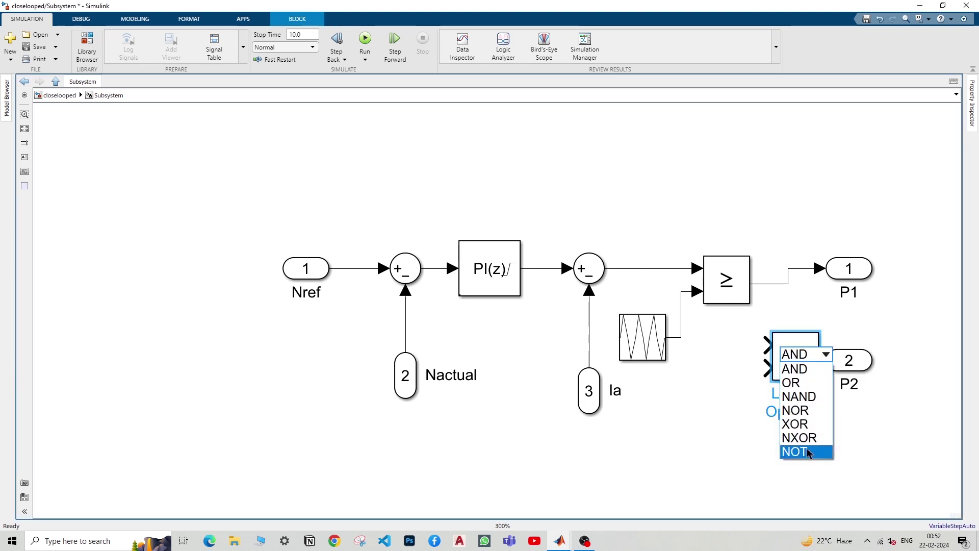
pyautogui.click(800, 456)
pyautogui.moveTo(766, 359); pyautogui.dragTo(762, 284)
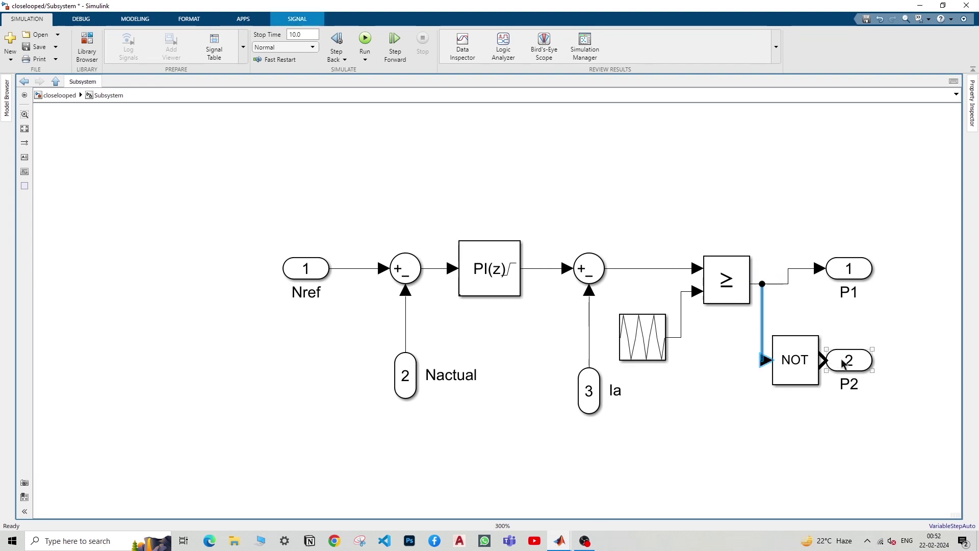
pyautogui.moveTo(851, 366); pyautogui.dragTo(873, 366)
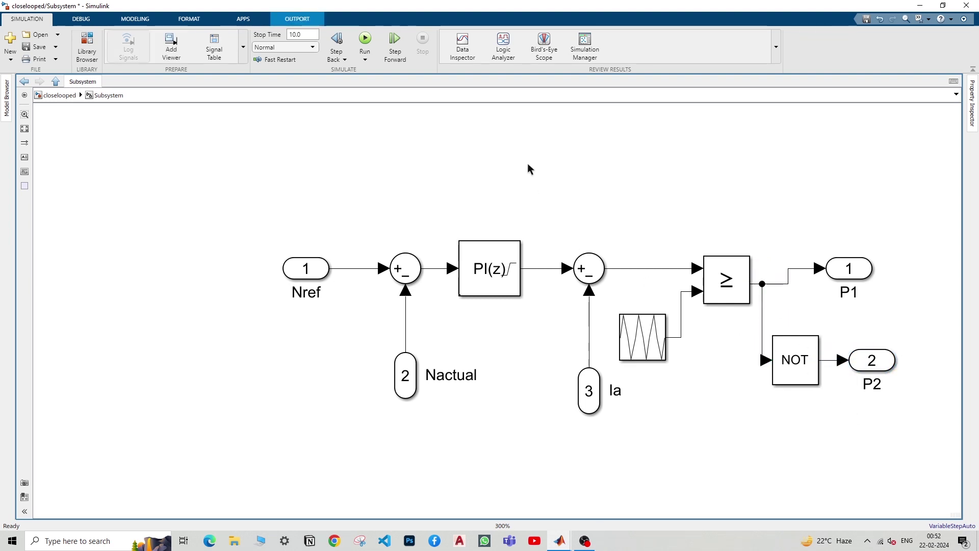
# Step: Replace the sum-to-comparator line with a pasted copy of the PI controller wired in between
pyautogui.click(682, 267)
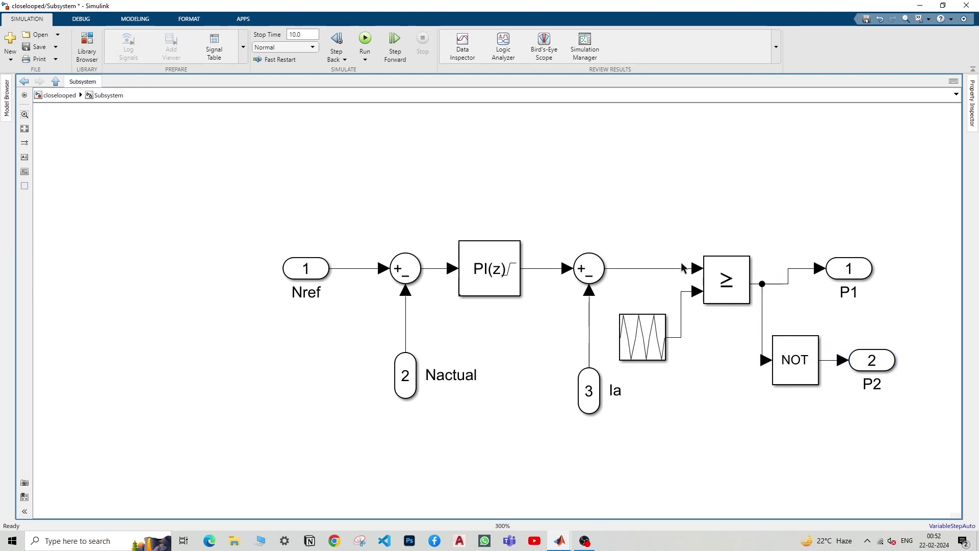
pyautogui.click(660, 273)
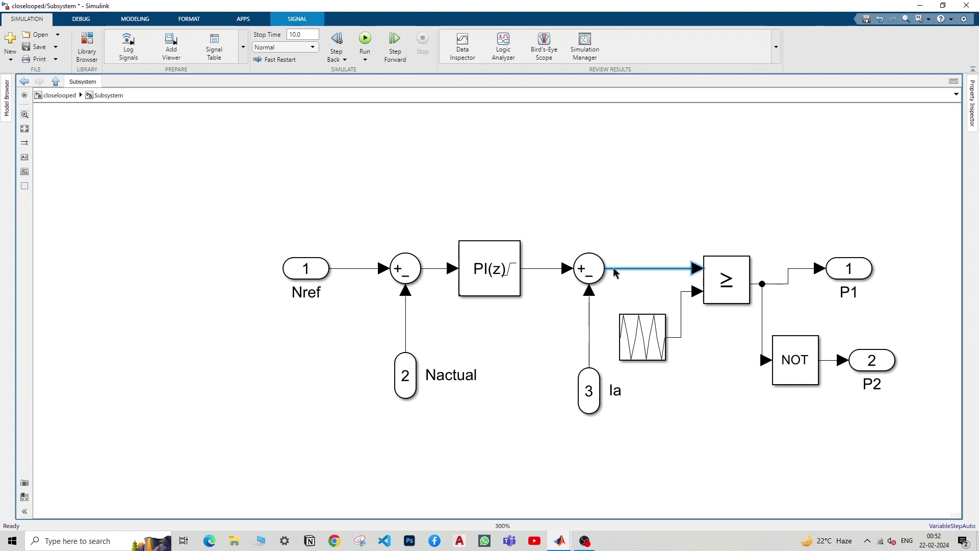
pyautogui.press('Delete')
pyautogui.click(482, 269)
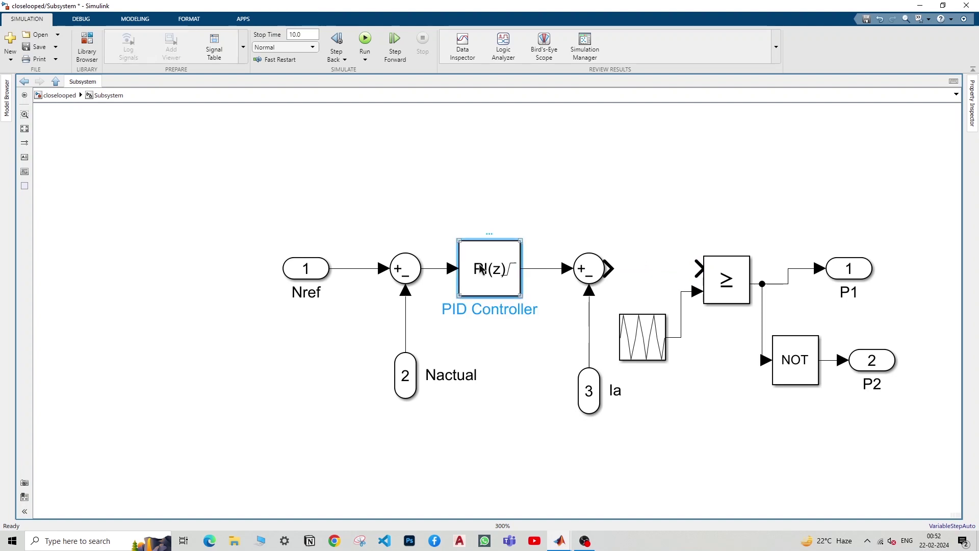
pyautogui.hotkey('ctrl', 'c')
pyautogui.click(643, 244)
pyautogui.hotkey('ctrl', 'v')
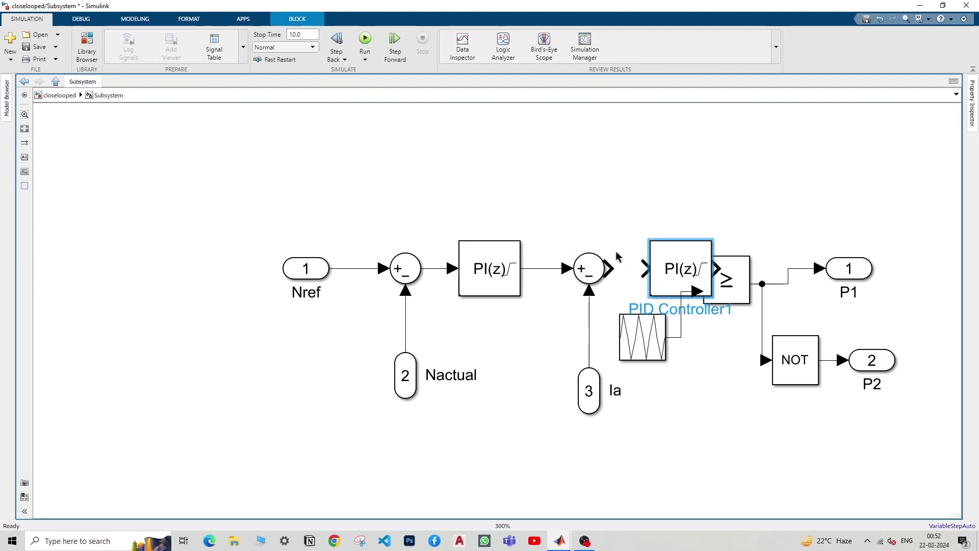
pyautogui.moveTo(682, 268); pyautogui.dragTo(660, 267)
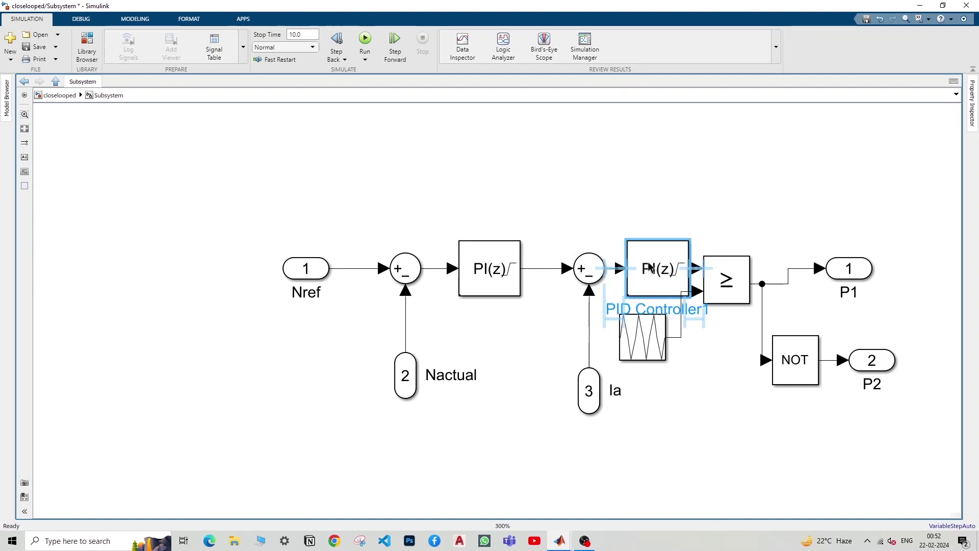
# Step: Shift the comparator, P1, NOT block and P2 to the right to make room
pyautogui.click(720, 274)
pyautogui.moveTo(721, 274); pyautogui.dragTo(751, 274)
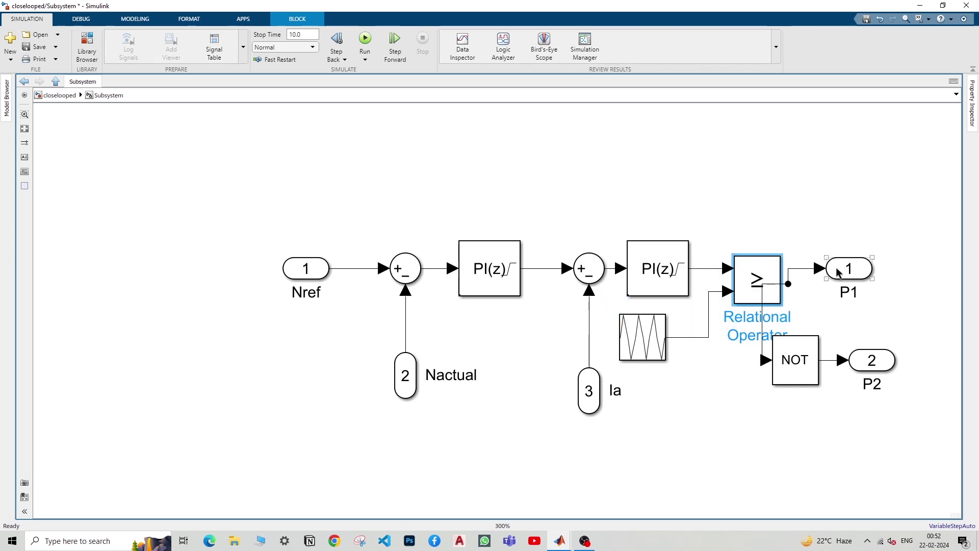
pyautogui.moveTo(831, 270); pyautogui.dragTo(869, 277)
pyautogui.moveTo(790, 352); pyautogui.dragTo(821, 351)
pyautogui.moveTo(884, 368); pyautogui.dragTo(922, 367)
# Step: Lower PID Controller1's proportional gain to 0.06
pyautogui.click(670, 266)
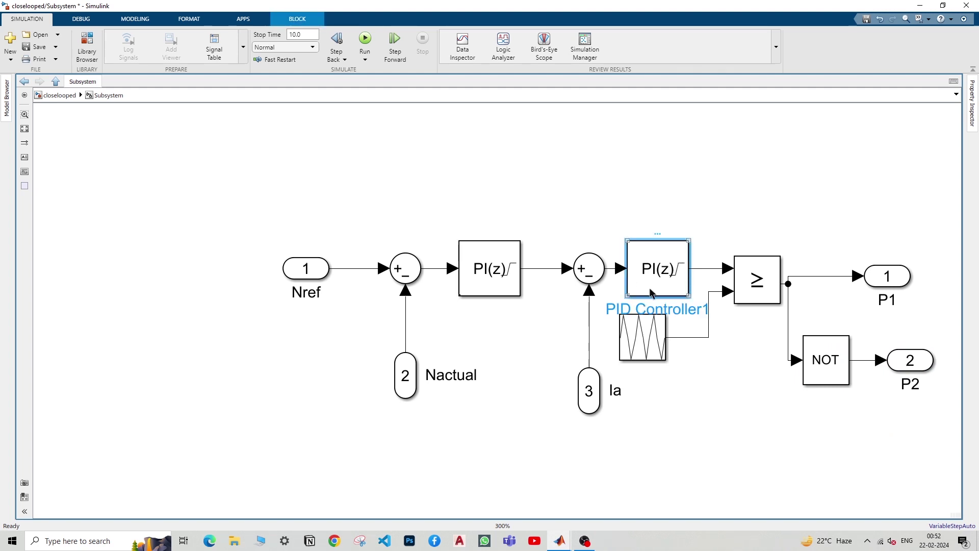
pyautogui.doubleClick(655, 267)
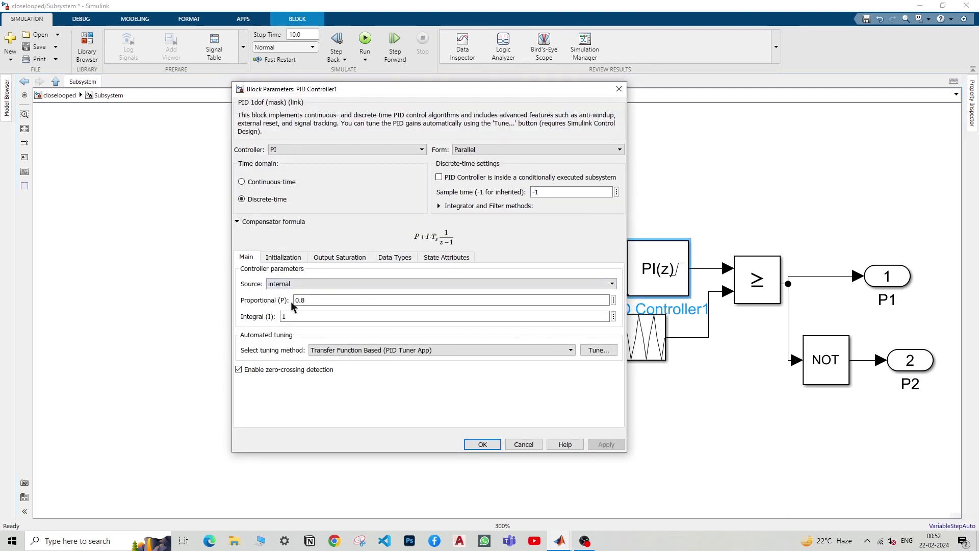
pyautogui.doubleClick(322, 299)
pyautogui.write('05')
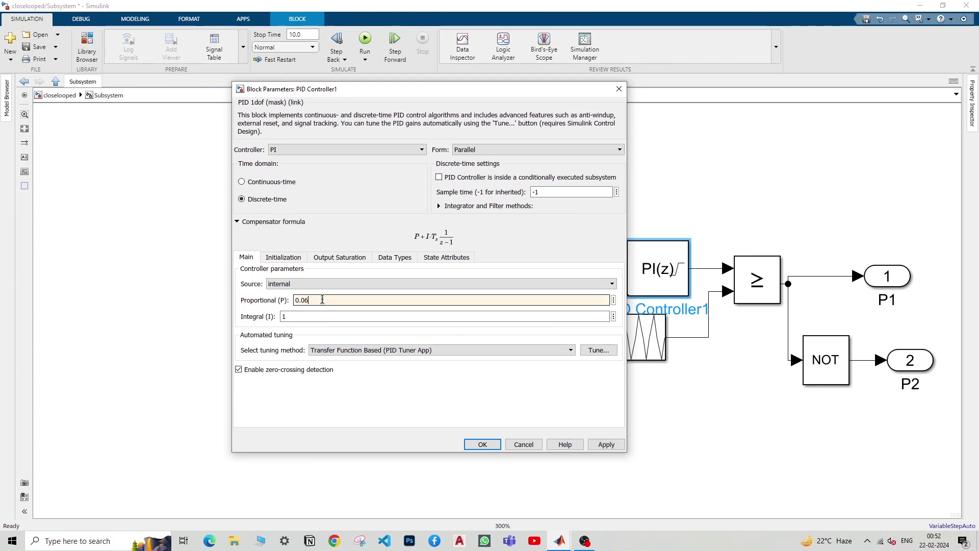
pyautogui.press('Return')
pyautogui.click(647, 225)
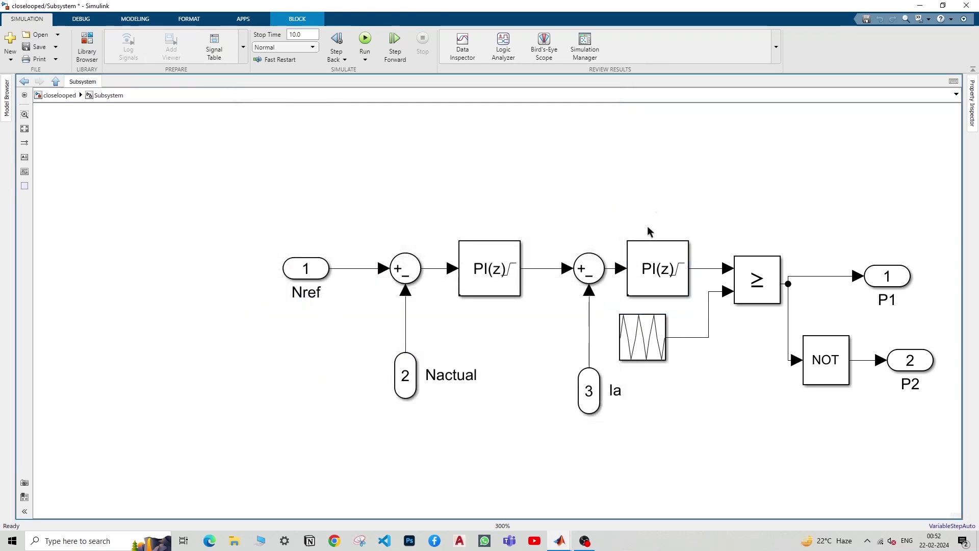
pyautogui.scroll(2, 648, 225)
pyautogui.click(566, 259)
pyautogui.scroll(-2, 564, 274)
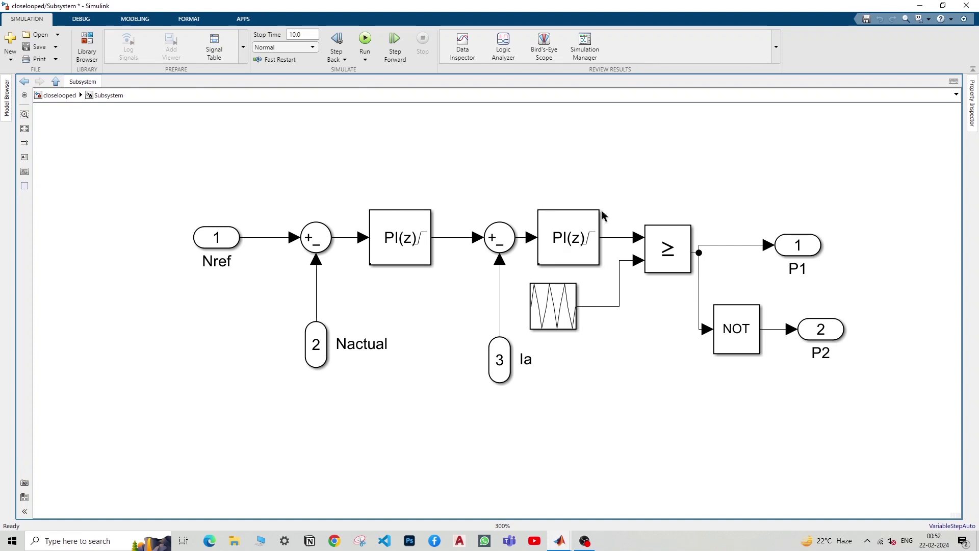
# Step: From the closelooped top level, move the Subsystem block beside the Mux output
pyautogui.click(51, 97)
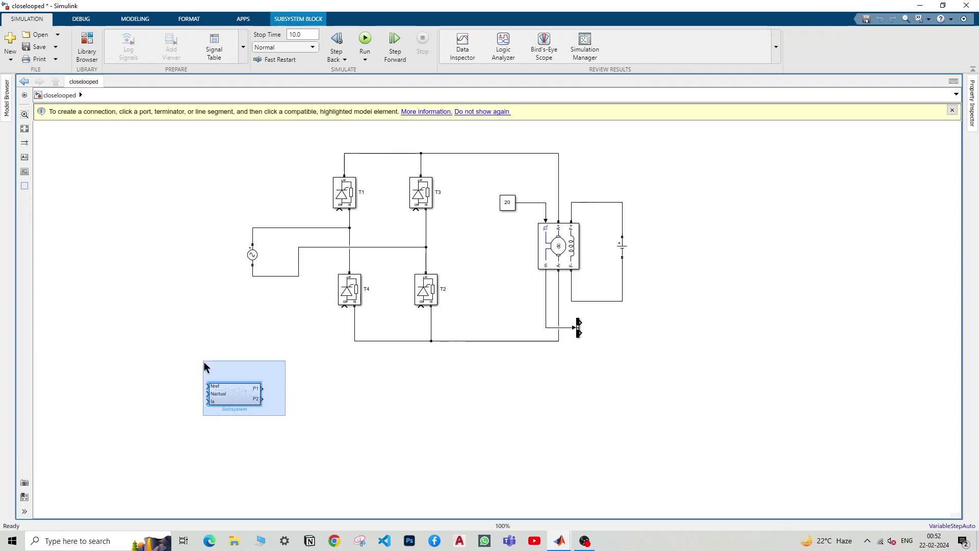
pyautogui.moveTo(234, 393); pyautogui.dragTo(377, 408)
pyautogui.click(452, 428)
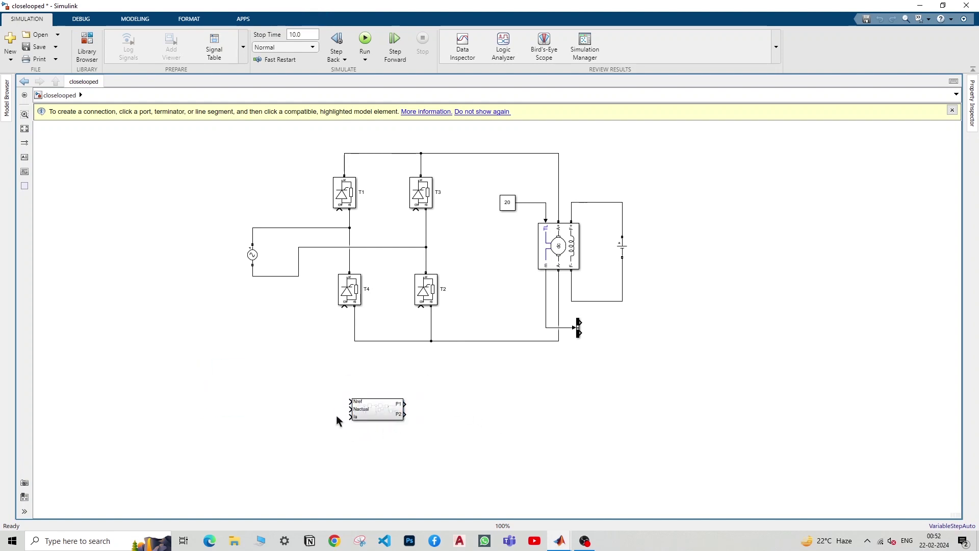
pyautogui.click(357, 414)
pyautogui.moveTo(368, 408); pyautogui.dragTo(633, 369)
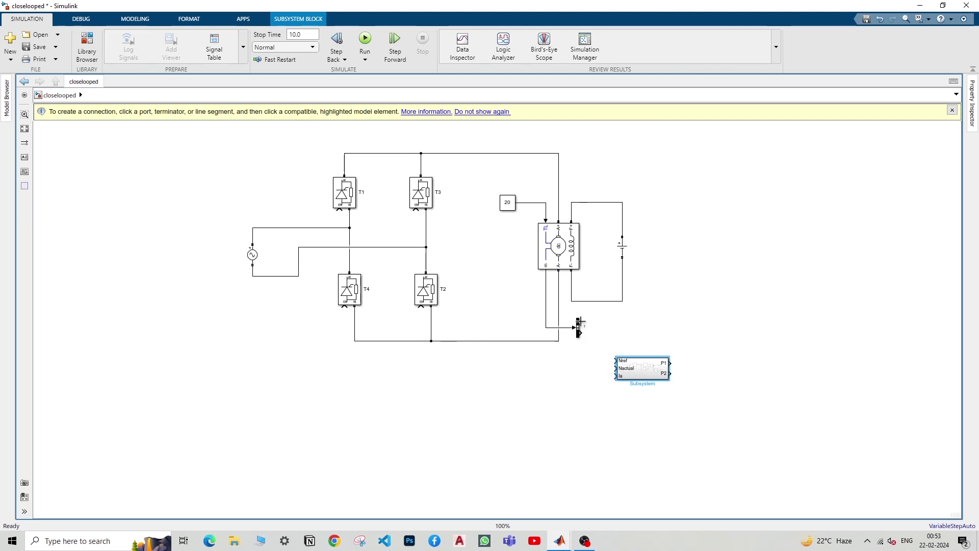
# Step: Add a 30/pi Gain block between Speed wm and the Subsystem's Nactual input
pyautogui.click(616, 319)
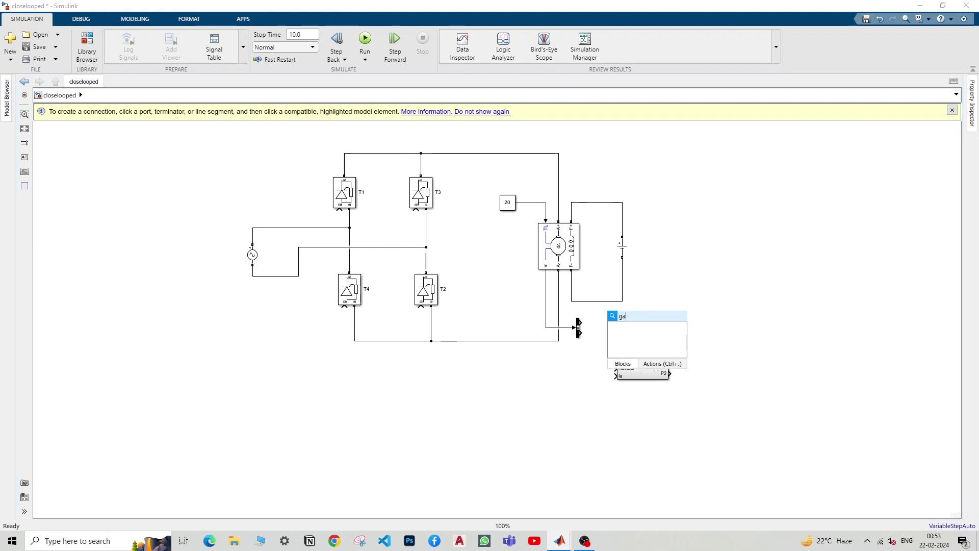
pyautogui.write('gain')
pyautogui.click(650, 334)
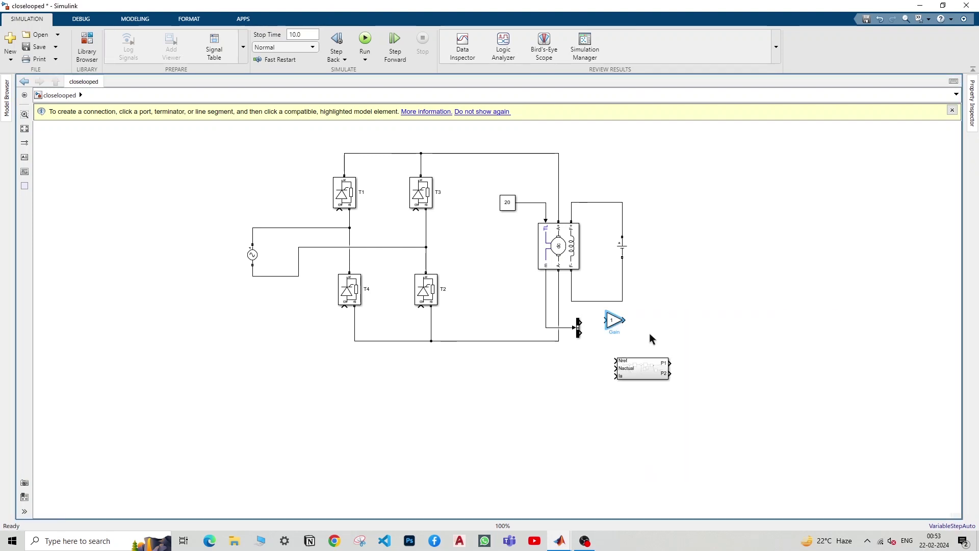
pyautogui.doubleClick(612, 321)
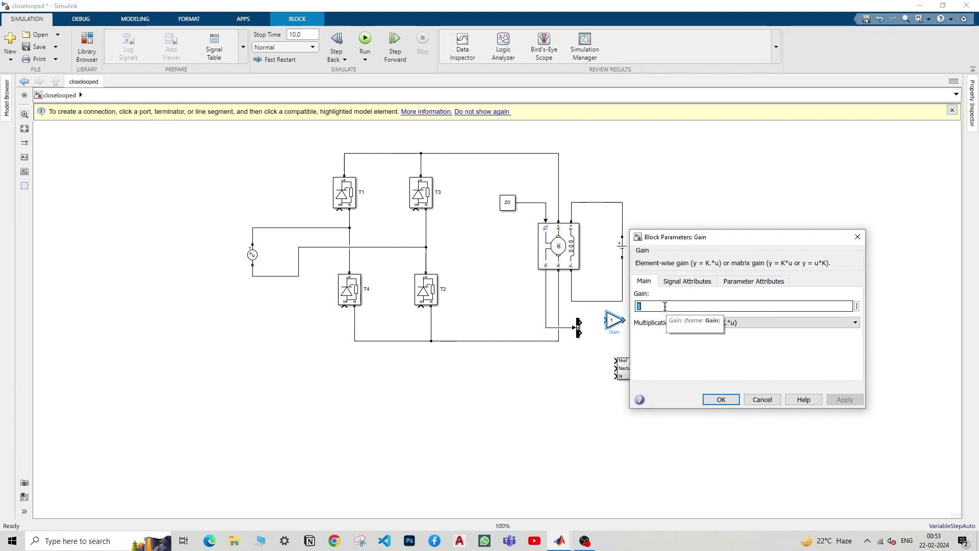
pyautogui.write('30/p')
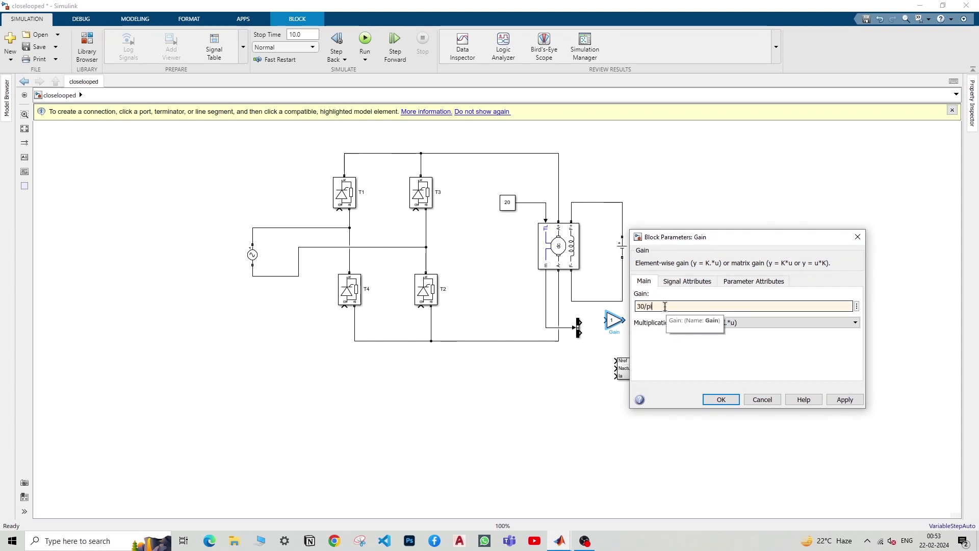
pyautogui.write('i')
pyautogui.press('Return')
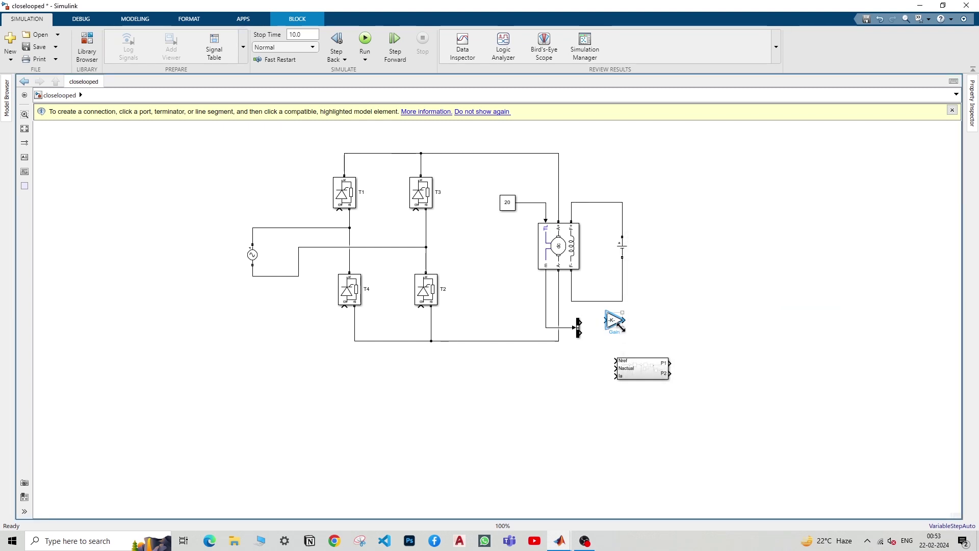
pyautogui.moveTo(622, 328); pyautogui.dragTo(580, 327)
pyautogui.moveTo(615, 368); pyautogui.dragTo(631, 324)
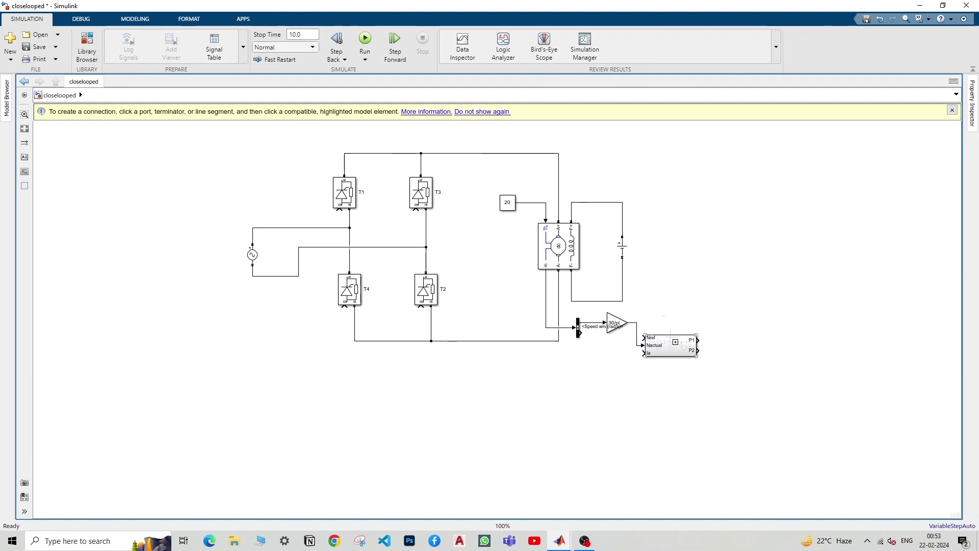
# Step: Place a copy of the 20 Constant left of the Subsystem and set it to 1400
pyautogui.moveTo(662, 350); pyautogui.dragTo(686, 318)
pyautogui.click(500, 204)
pyautogui.hotkey('ctrl', 'c')
pyautogui.hotkey('ctrl', 'v')
pyautogui.moveTo(518, 219); pyautogui.dragTo(645, 298)
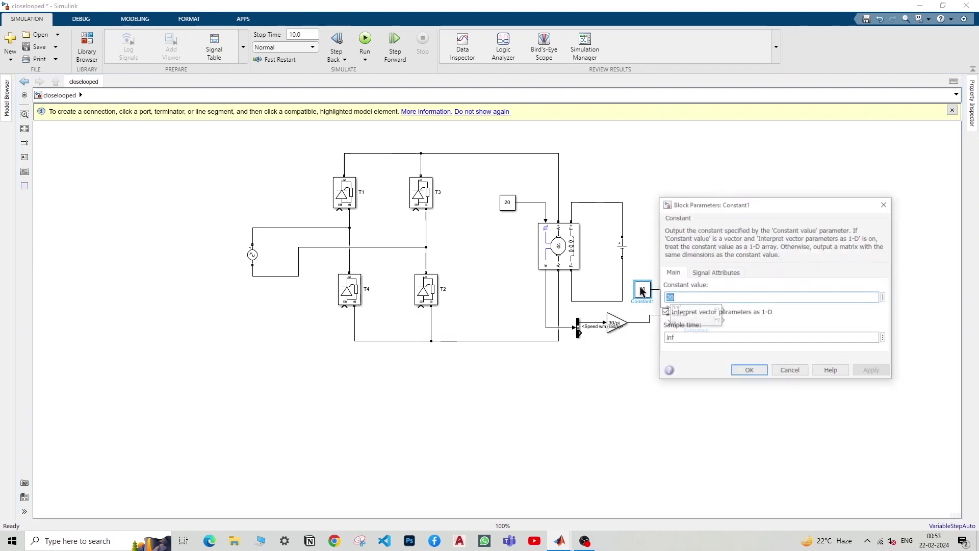
pyautogui.doubleClick(643, 289)
pyautogui.write('1400')
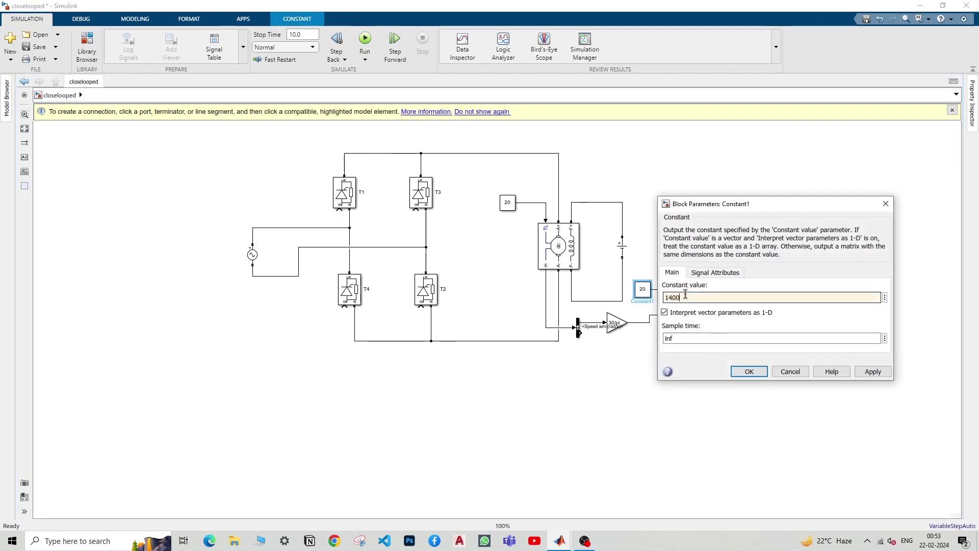
pyautogui.press('Return')
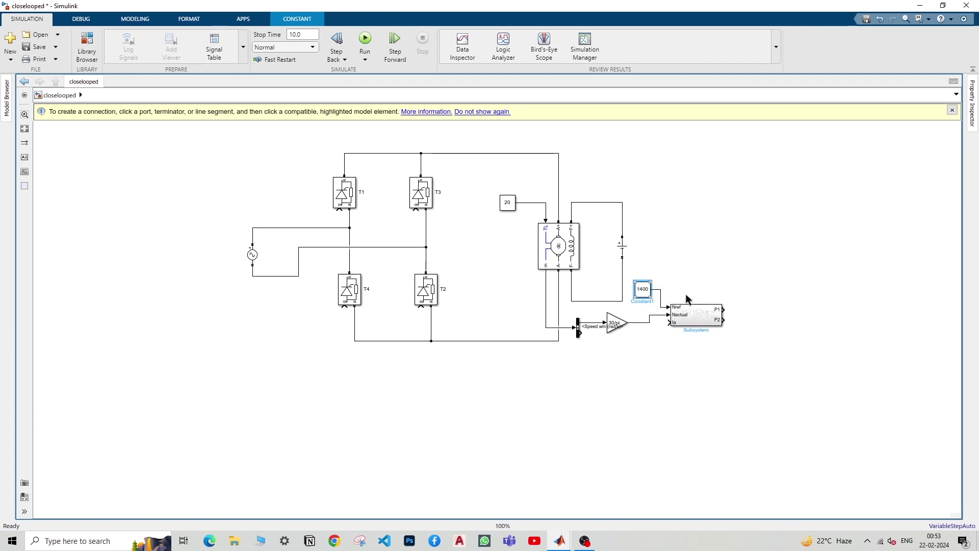
# Step: Wire the armature current output to the Subsystem's Ia input
pyautogui.click(683, 365)
pyautogui.moveTo(579, 335); pyautogui.dragTo(669, 322)
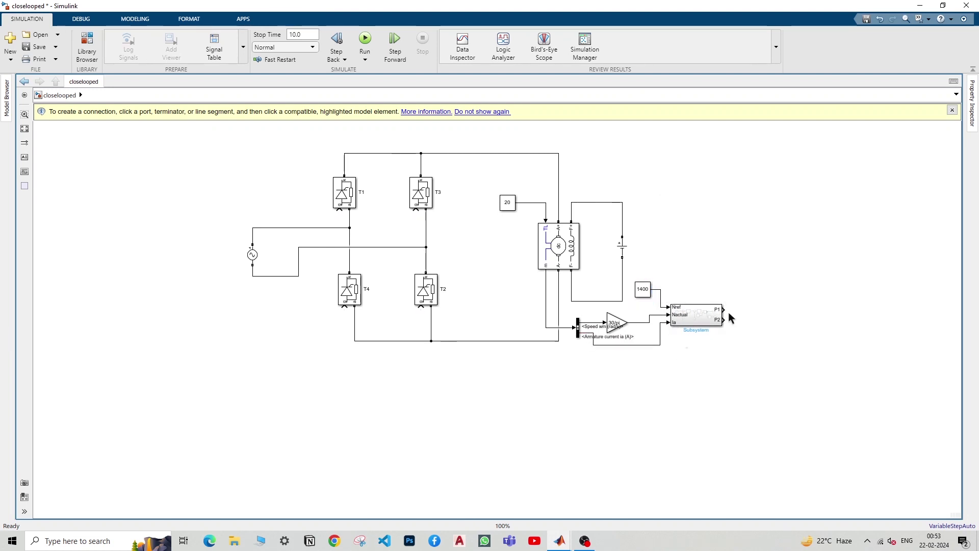
pyautogui.moveTo(723, 310); pyautogui.dragTo(731, 237)
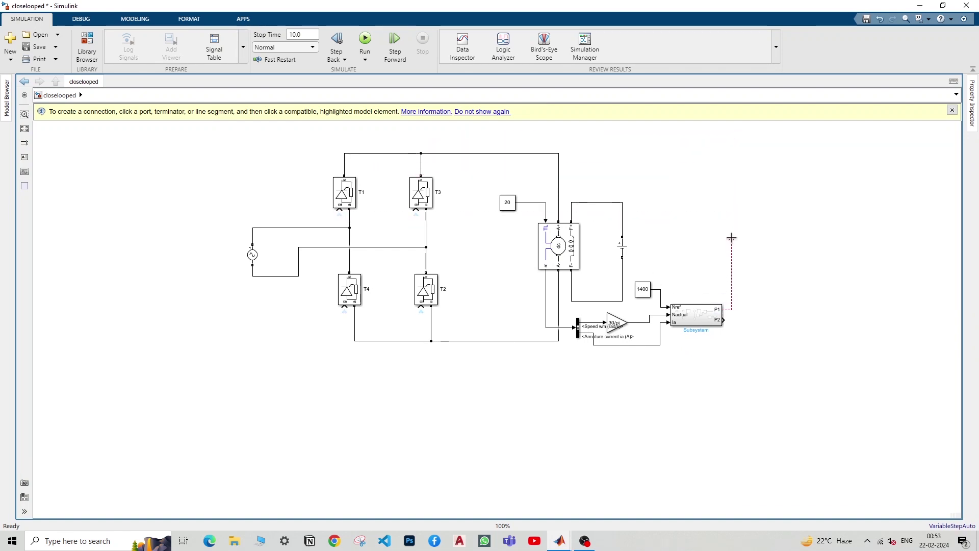
pyautogui.click(734, 273)
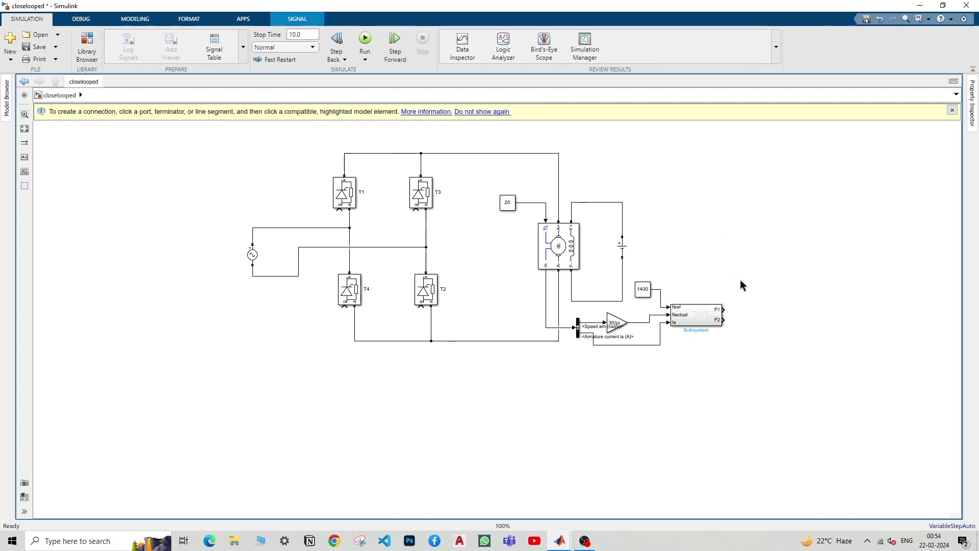
# Step: Insert a Goto block beside the Subsystem with global tag visibility and tag G1
pyautogui.click(741, 279)
pyautogui.doubleClick(740, 280)
pyautogui.write('goto')
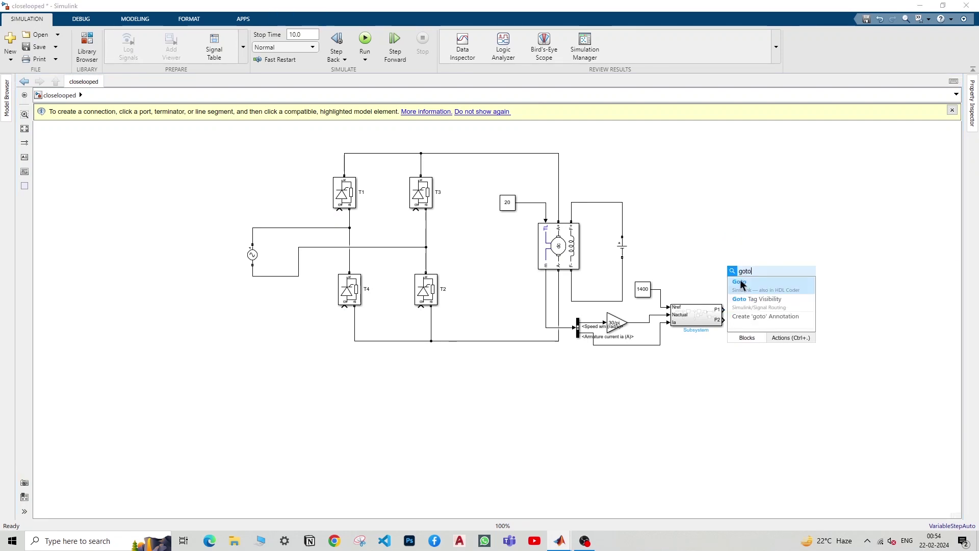
pyautogui.click(741, 284)
pyautogui.moveTo(736, 274); pyautogui.dragTo(747, 292)
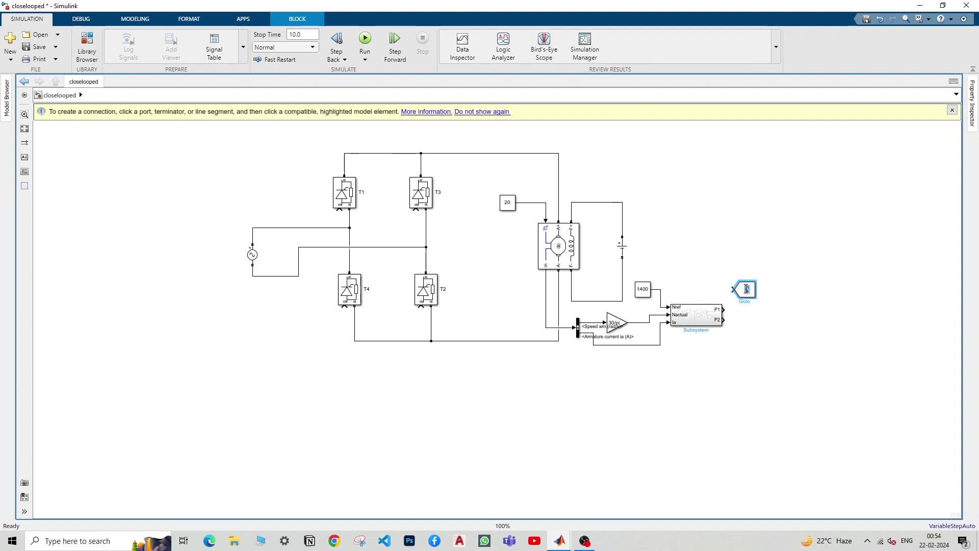
pyautogui.doubleClick(749, 291)
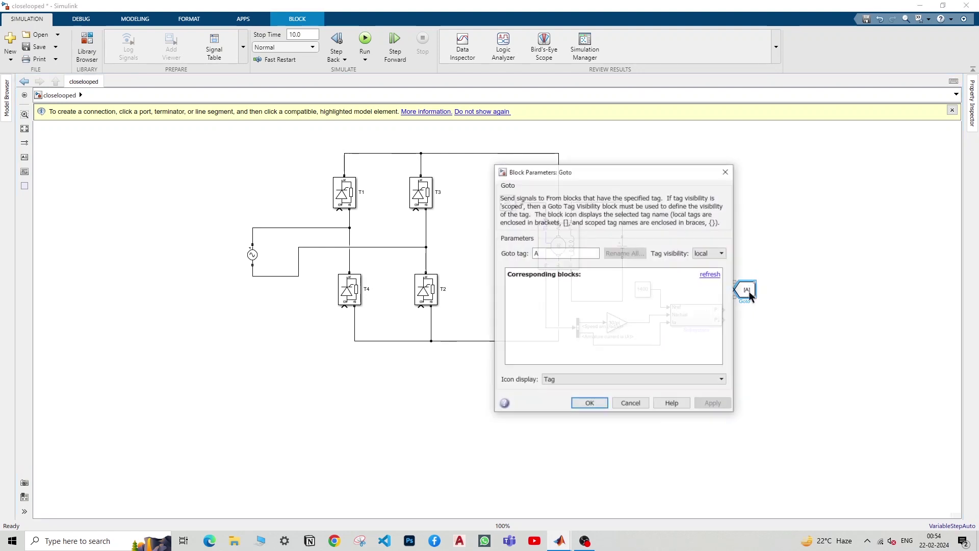
pyautogui.click(717, 255)
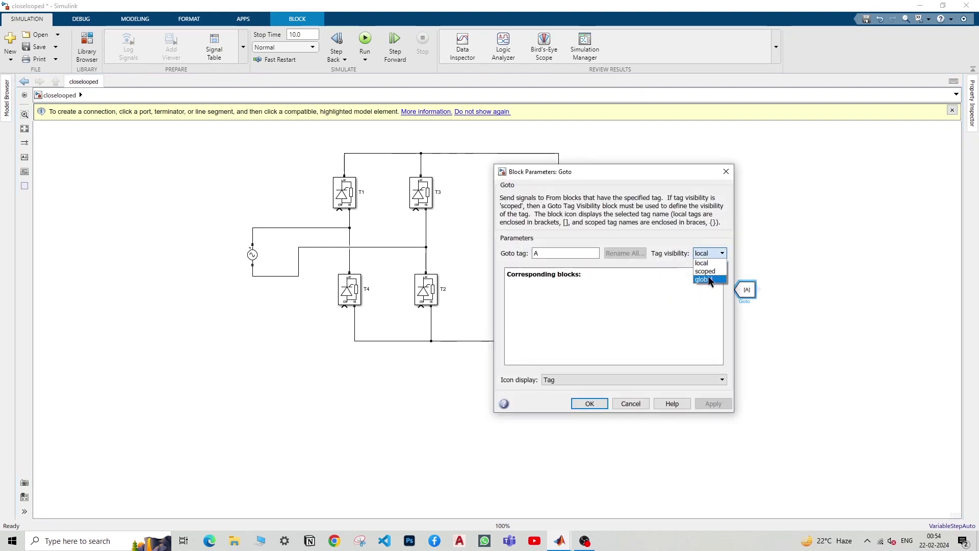
pyautogui.click(700, 269)
pyautogui.doubleClick(577, 255)
pyautogui.write('V')
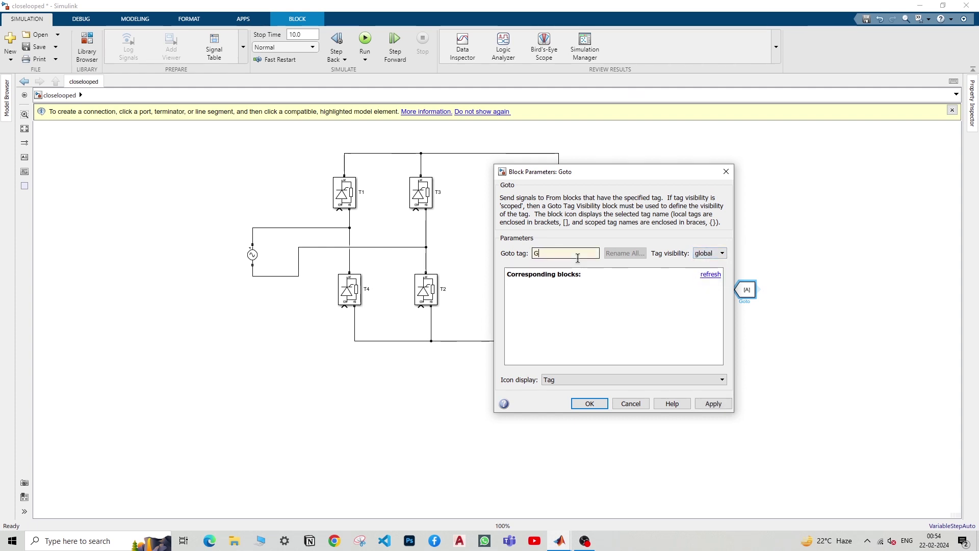
pyautogui.write('1')
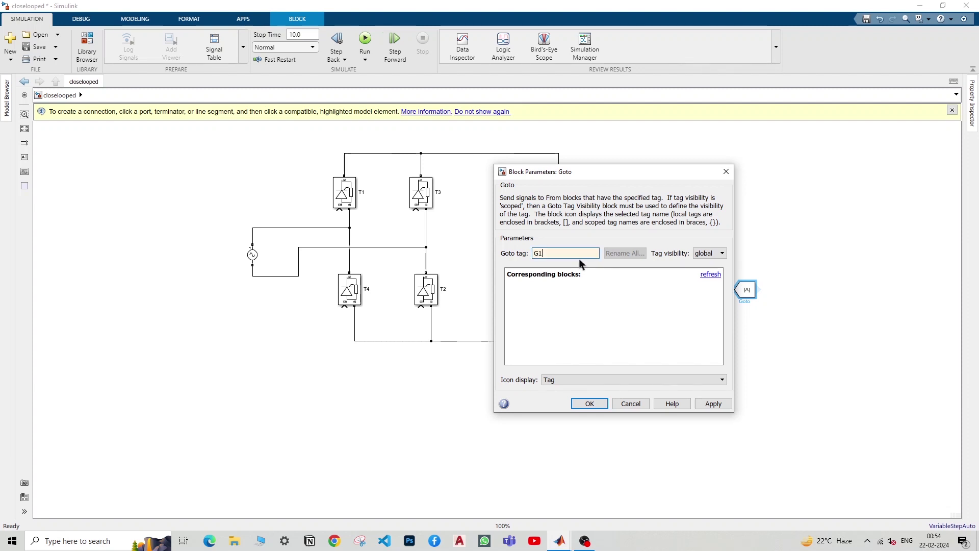
pyautogui.click(605, 404)
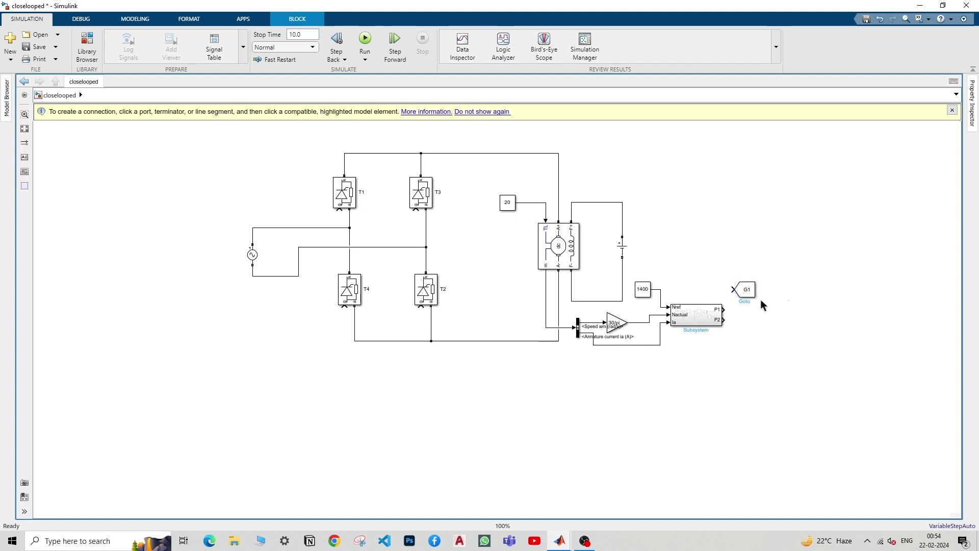
# Step: Connect the Subsystem's P1 output to Goto G1
pyautogui.moveTo(753, 298); pyautogui.dragTo(756, 320)
pyautogui.click(751, 317)
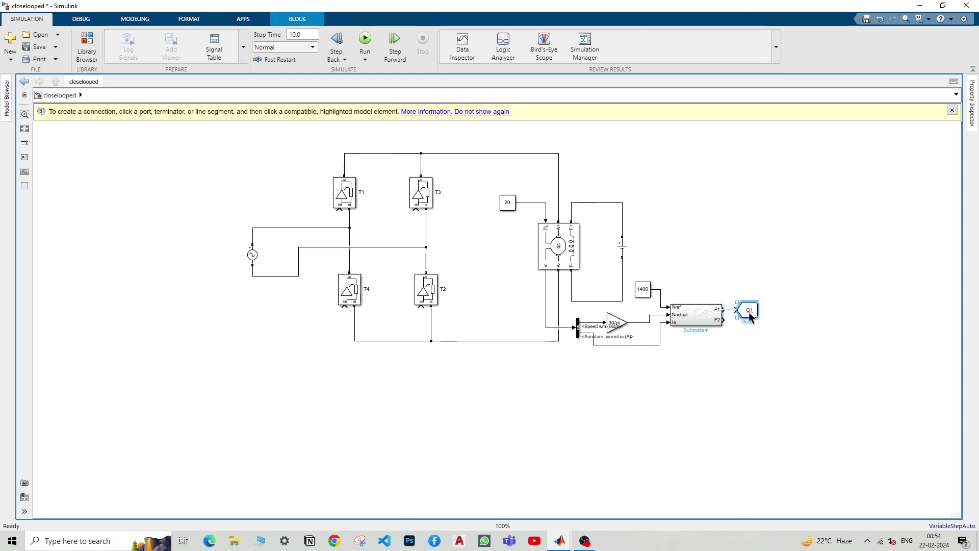
pyautogui.click(817, 332)
# Step: Add a duplicate Goto tagged G2 below G1 and wire P2 into it
pyautogui.hotkey('ctrl', 'v')
pyautogui.moveTo(759, 319); pyautogui.dragTo(748, 345)
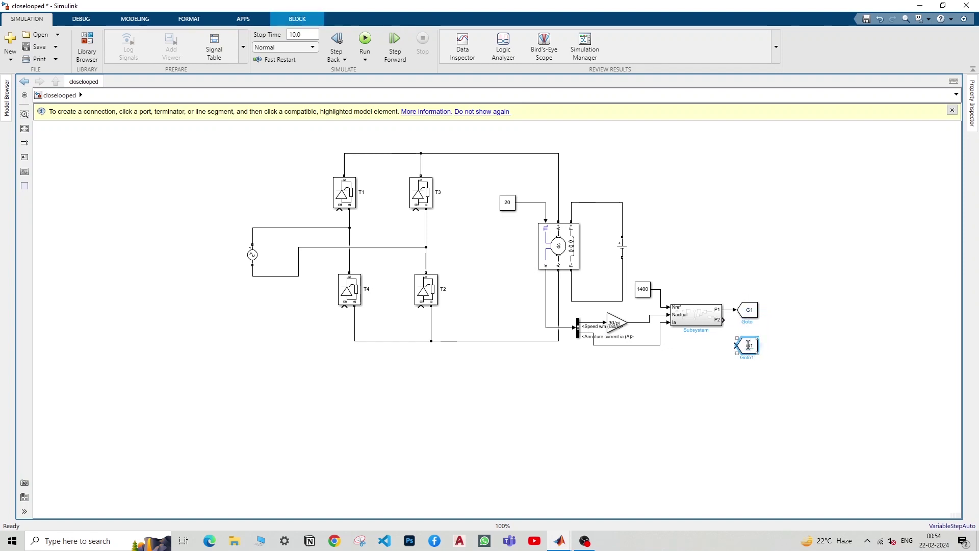
pyautogui.doubleClick(748, 345)
pyautogui.doubleClick(565, 309)
pyautogui.write('G2')
pyautogui.click(592, 459)
pyautogui.moveTo(723, 321); pyautogui.dragTo(734, 345)
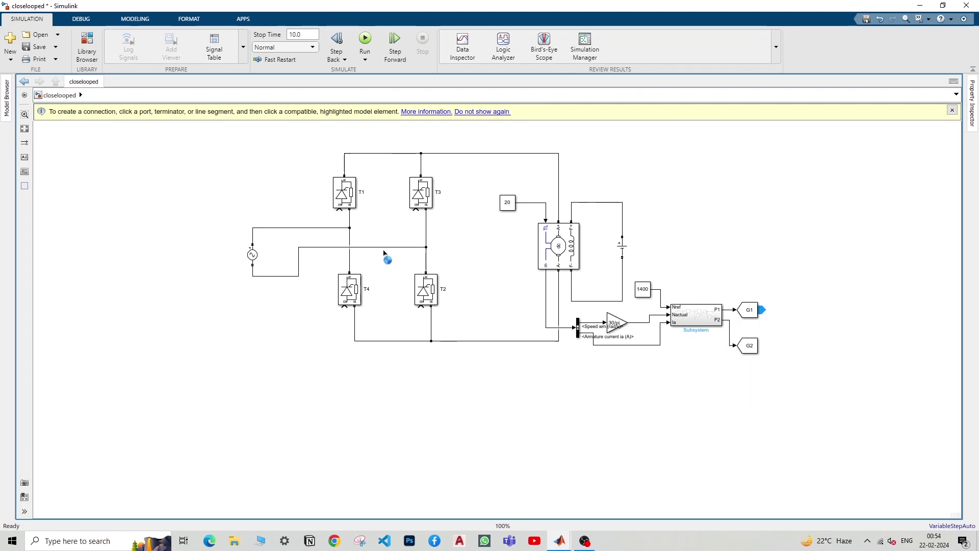
# Step: Place a G1 tag block at the bridge driving the T1 and T2 gates
pyautogui.hotkey('ctrl', 'v')
pyautogui.moveTo(301, 201); pyautogui.dragTo(336, 210)
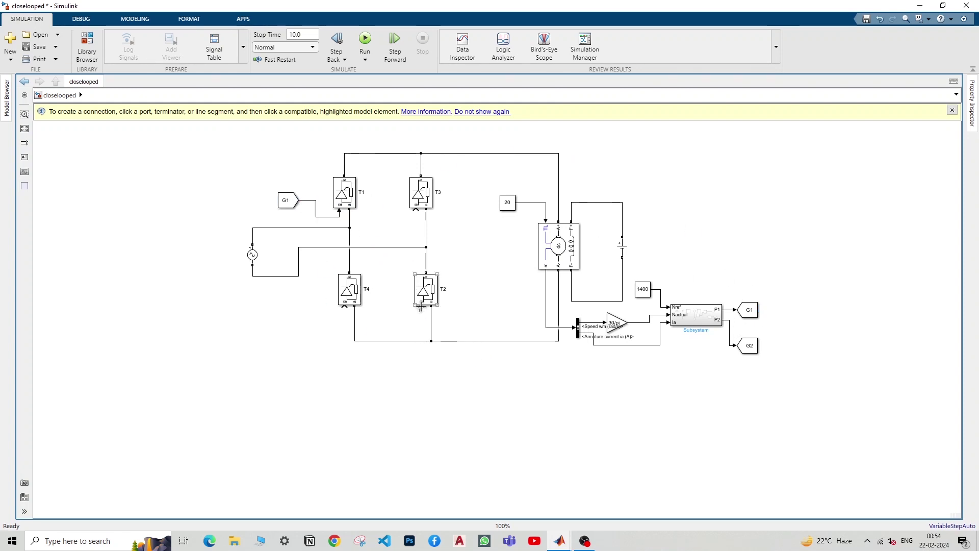
pyautogui.moveTo(420, 307); pyautogui.dragTo(340, 213)
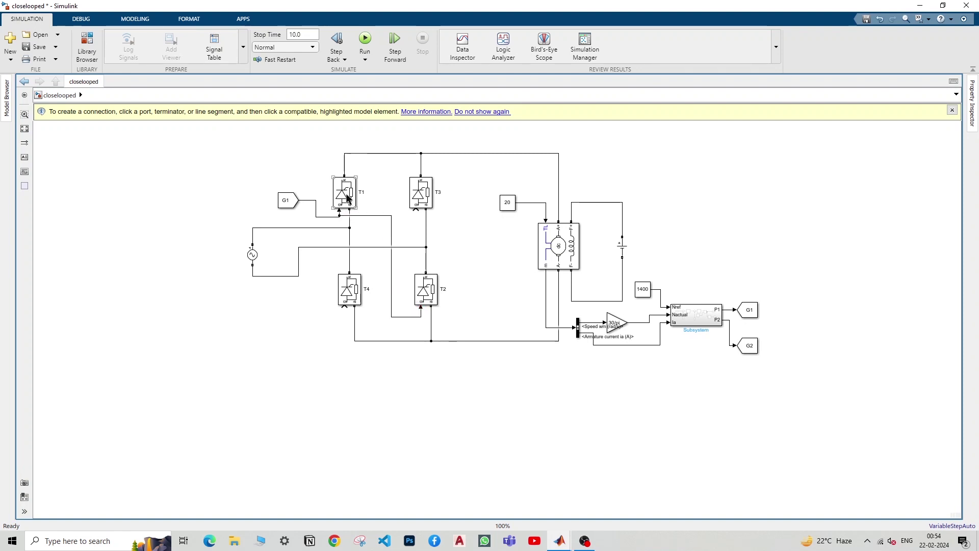
pyautogui.click(349, 296)
pyautogui.click(371, 216)
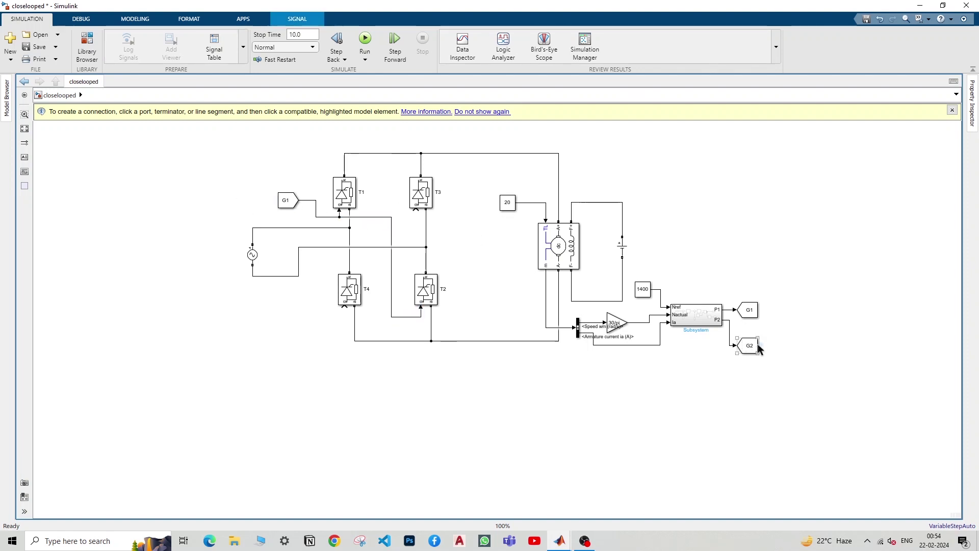
# Step: Add a G2 tag block driving the T4 and T3 gates
pyautogui.moveTo(756, 346); pyautogui.dragTo(345, 306)
pyautogui.moveTo(415, 210); pyautogui.dragTo(344, 323)
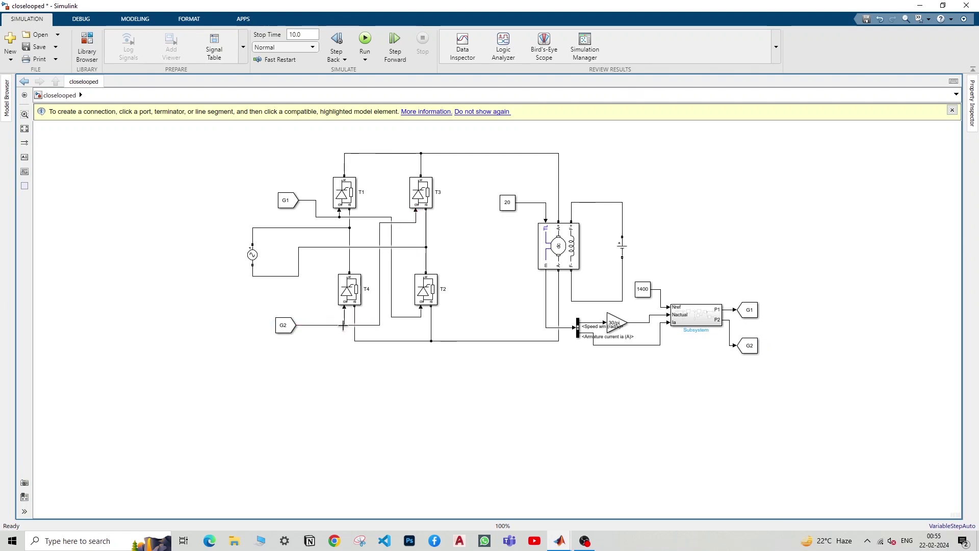
pyautogui.click(427, 309)
# Step: Add a Scope fed by the 1400 reference and speed signals, then run the simulation
pyautogui.doubleClick(697, 243)
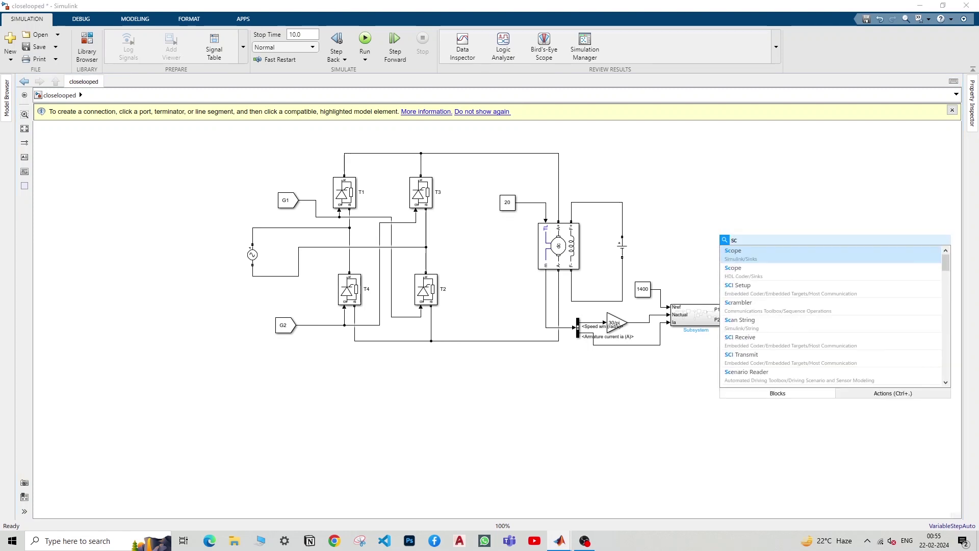
pyautogui.click(746, 258)
pyautogui.moveTo(731, 250); pyautogui.dragTo(720, 229)
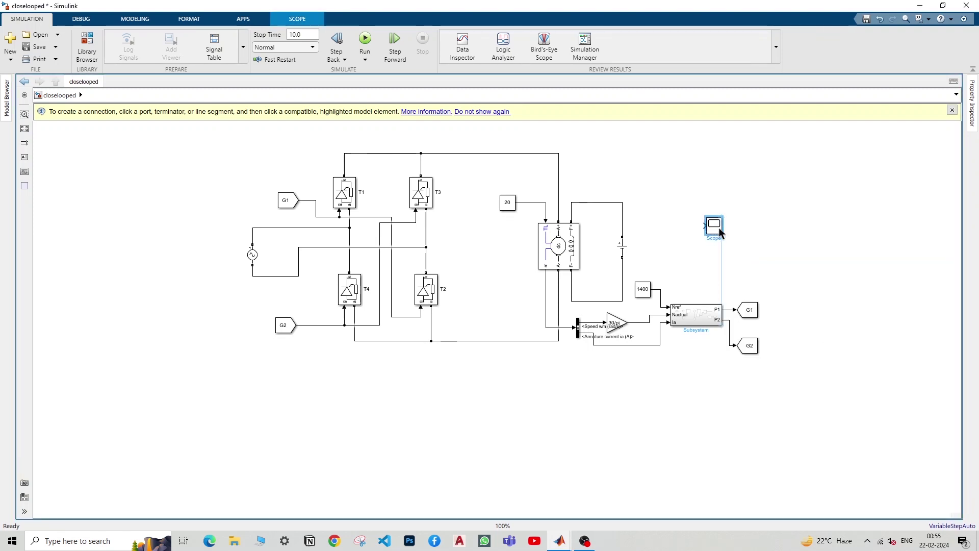
pyautogui.click(703, 227)
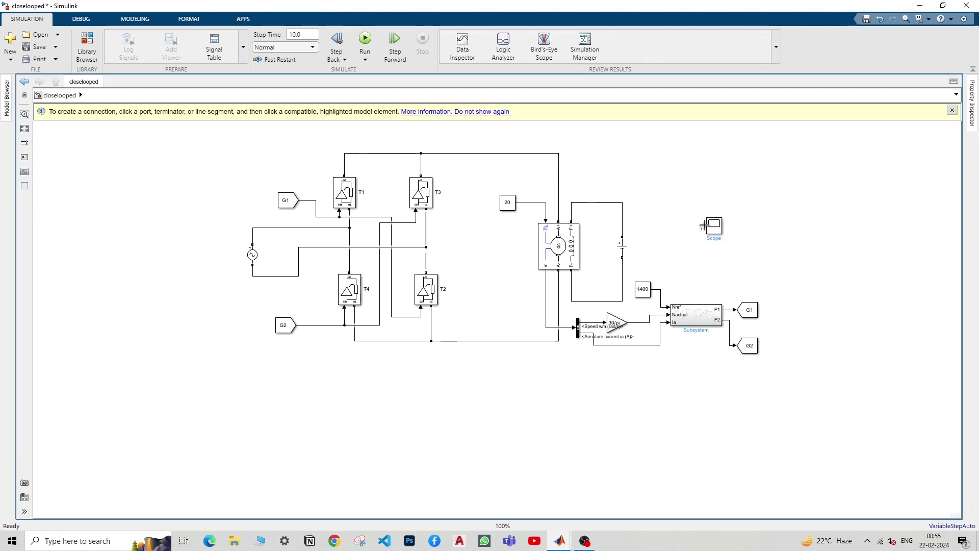
pyautogui.moveTo(703, 225); pyautogui.dragTo(660, 291)
pyautogui.moveTo(704, 226)
pyautogui.mouseDown()
pyautogui.moveTo(680, 293)
pyautogui.moveTo(650, 315)
pyautogui.mouseUp()
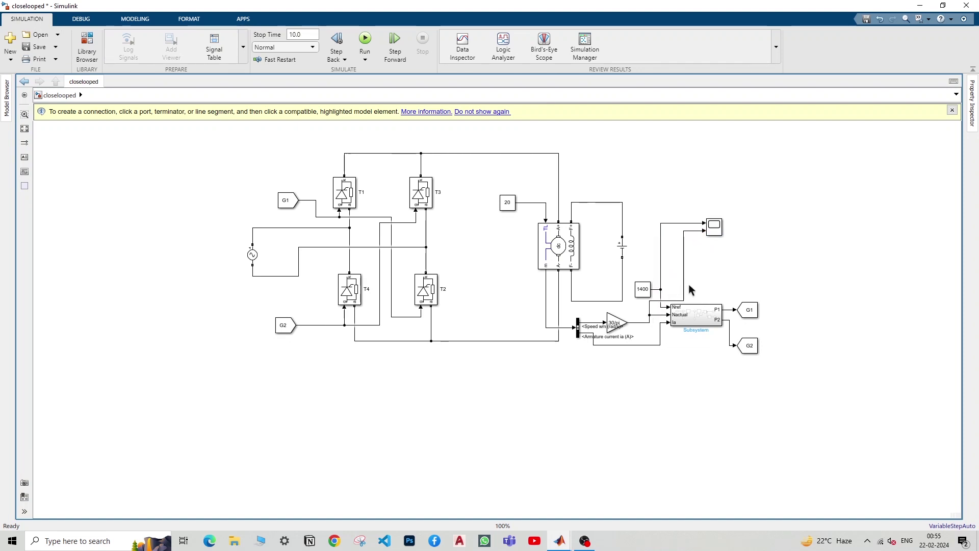
pyautogui.click(363, 41)
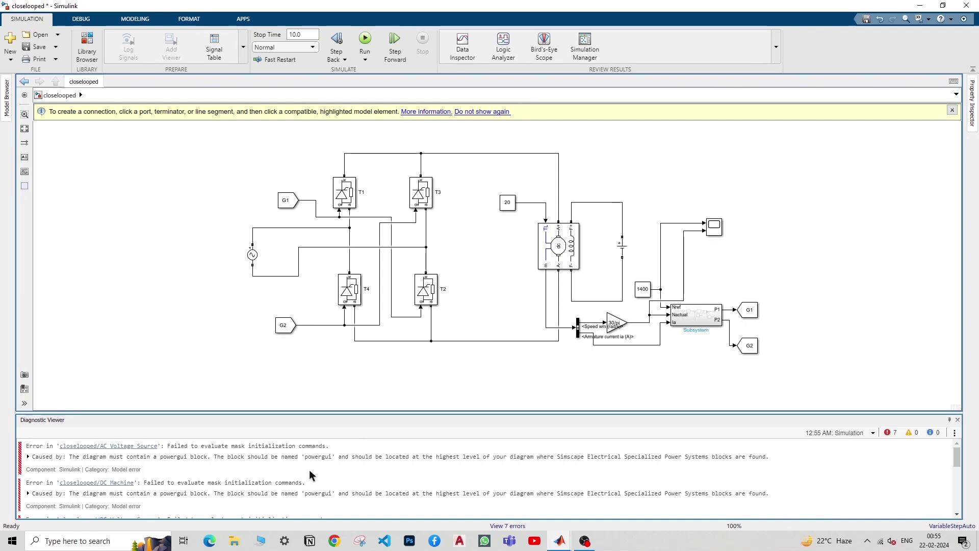
# Step: Insert a powergui block set to Discrete simulation with 50e-6 s sample time
pyautogui.click(957, 420)
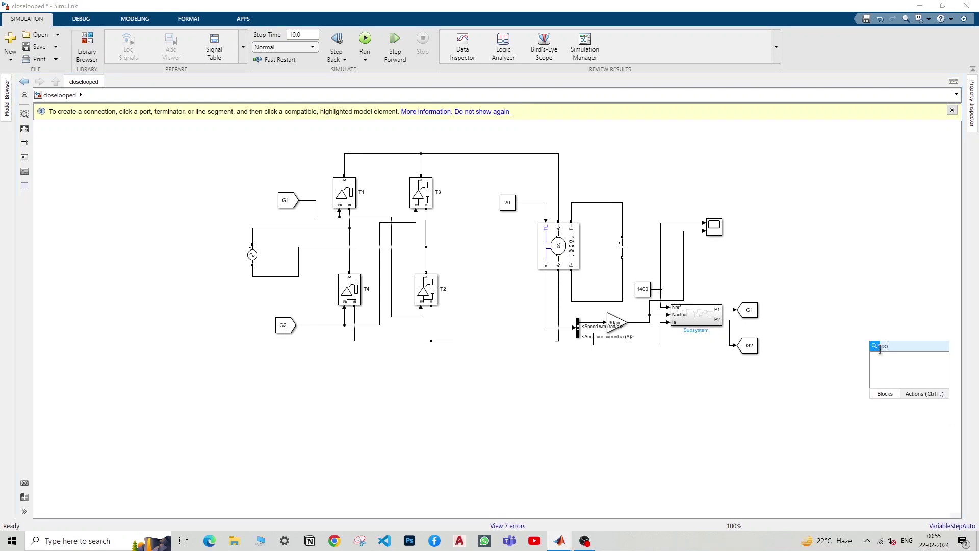
pyautogui.doubleClick(880, 350)
pyautogui.write('power')
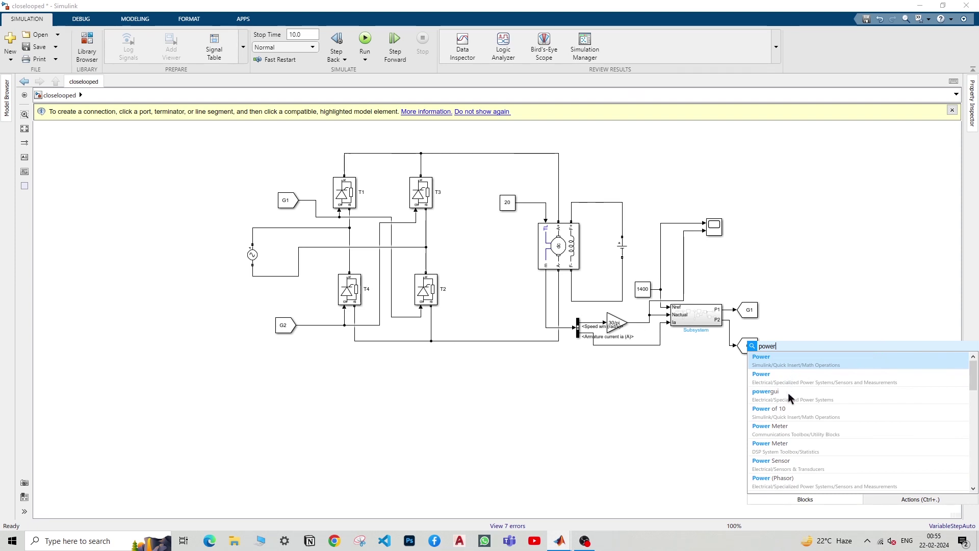
pyautogui.click(788, 393)
pyautogui.doubleClick(888, 350)
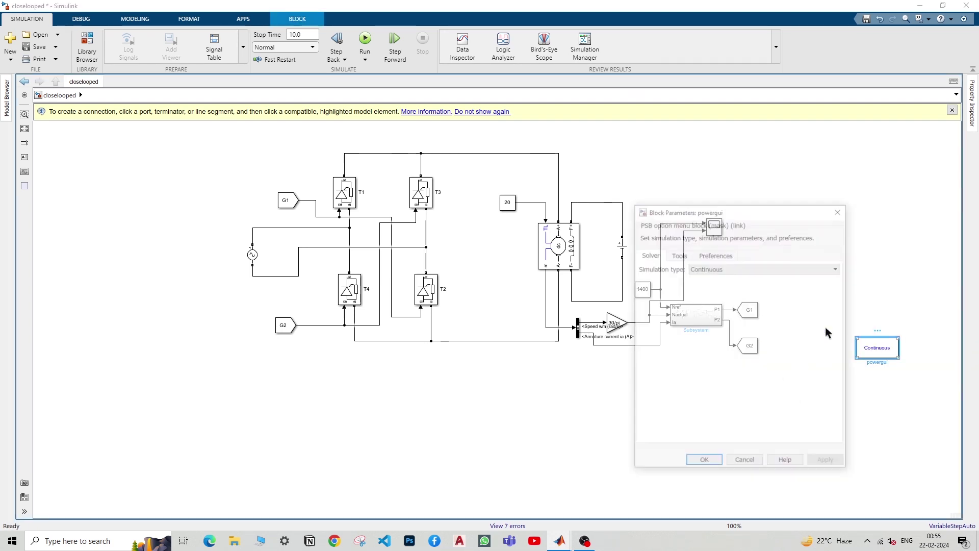
pyautogui.click(709, 268)
pyautogui.click(707, 287)
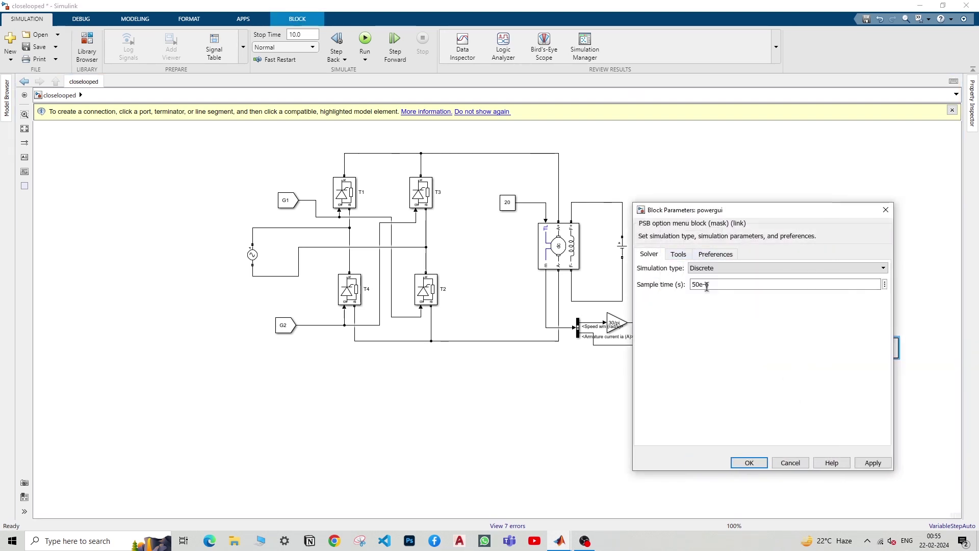
pyautogui.click(760, 460)
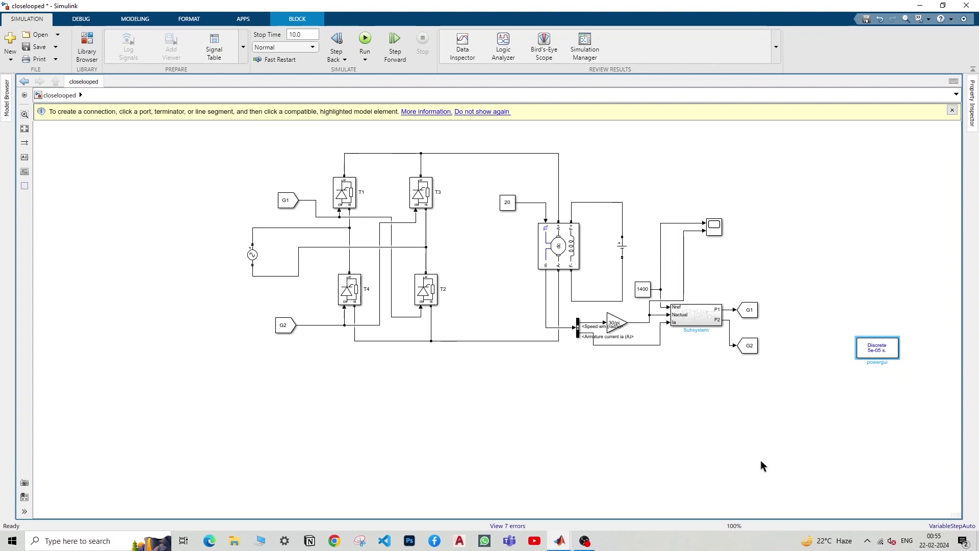
# Step: Move the powergui block above the Scope and recheck its solver settings
pyautogui.moveTo(882, 348); pyautogui.dragTo(732, 171)
pyautogui.click(765, 189)
pyautogui.doubleClick(740, 175)
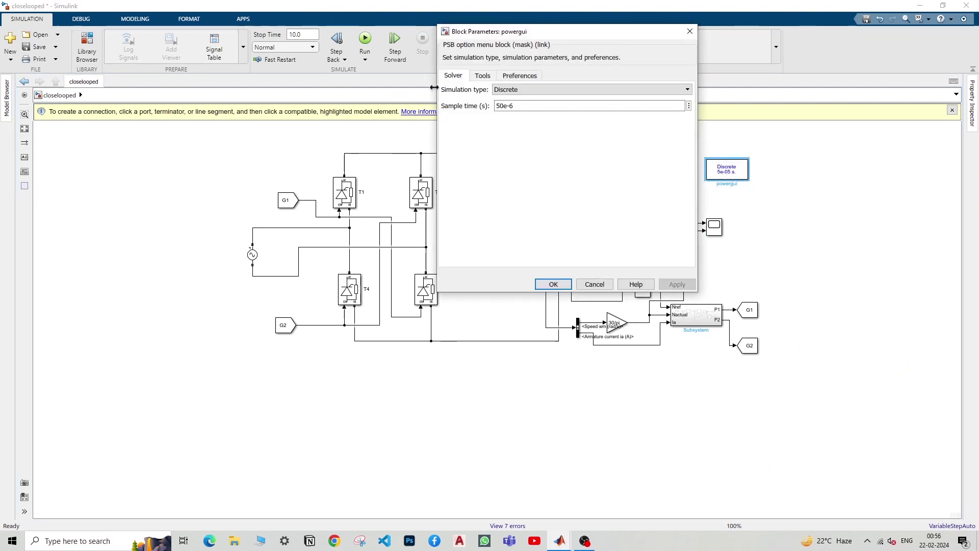
pyautogui.click(690, 31)
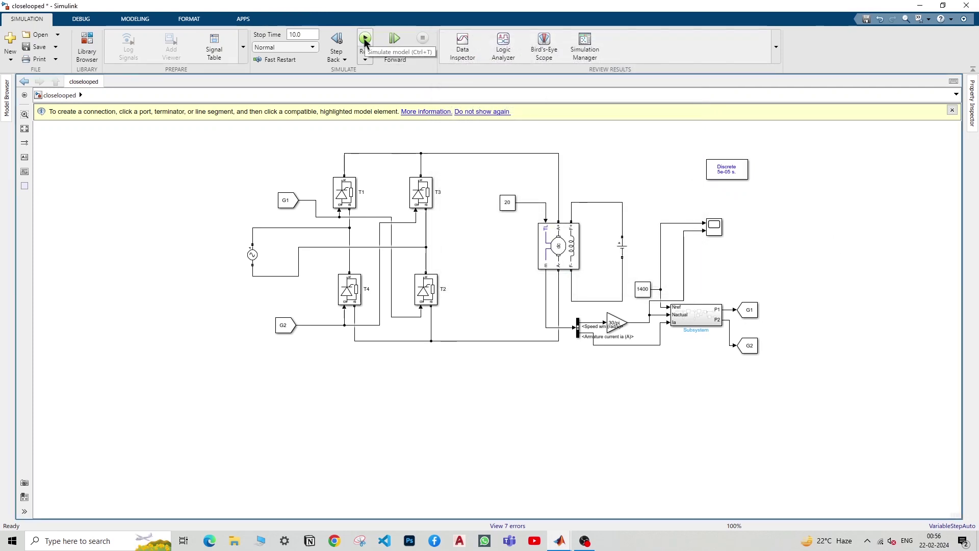
# Step: Run a 2-second simulation and view the Scope, where speed settles near -300
pyautogui.doubleClick(301, 34)
pyautogui.write('2')
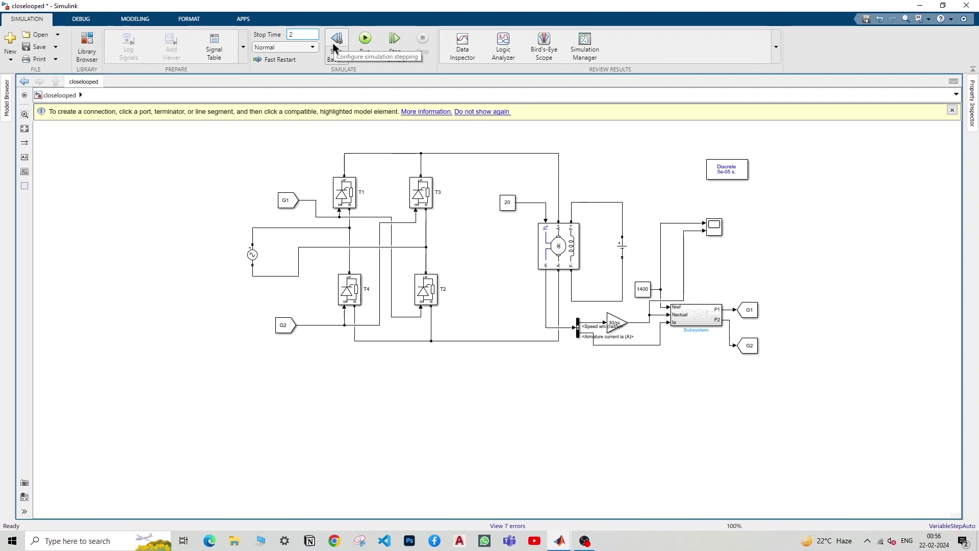
pyautogui.click(367, 36)
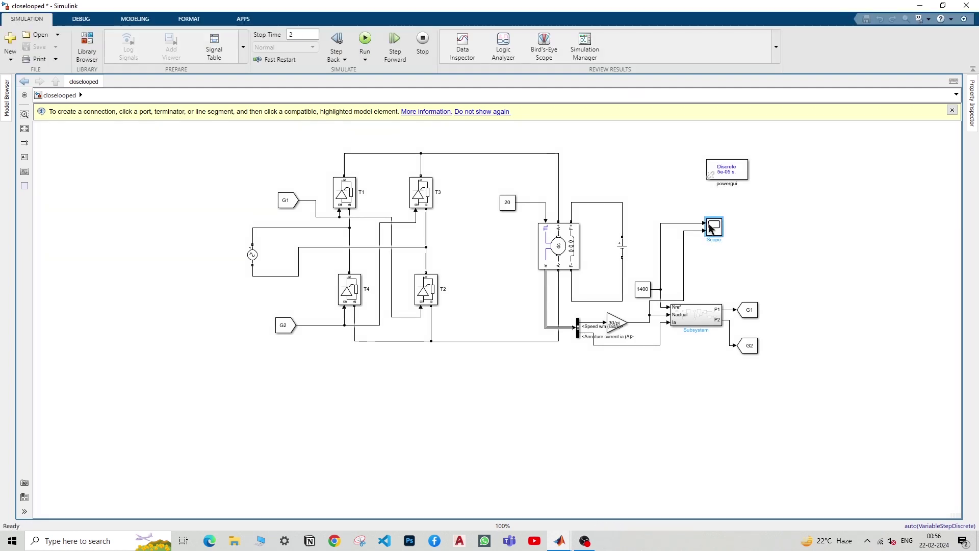
pyautogui.click(712, 227)
pyautogui.doubleClick(713, 228)
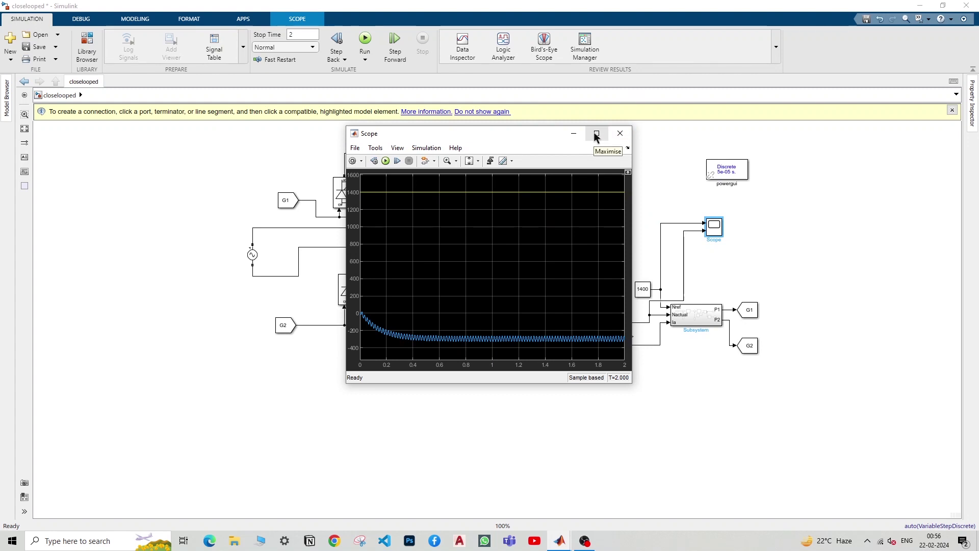
pyautogui.click(620, 134)
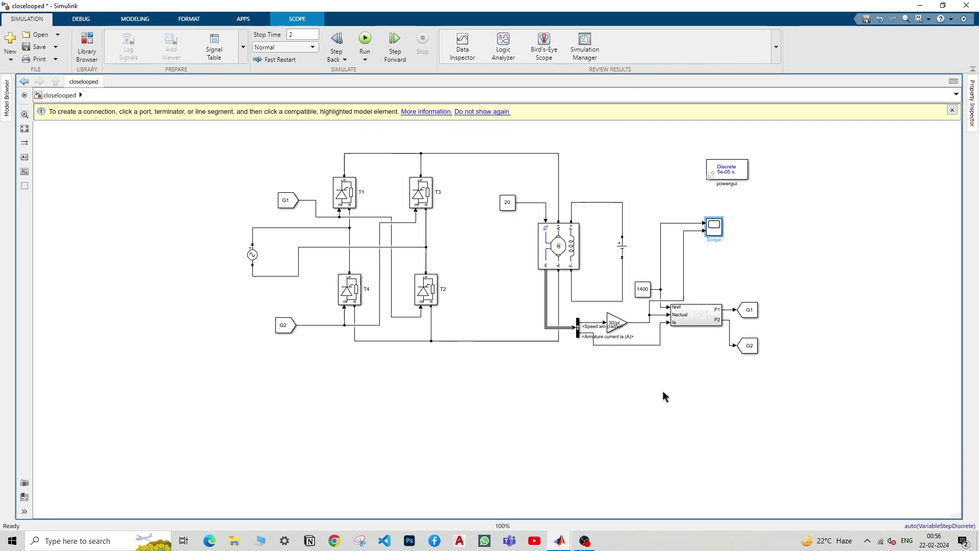
# Step: In Model Properties, set the InitFcn callback to t=1/10000
pyautogui.click(647, 402)
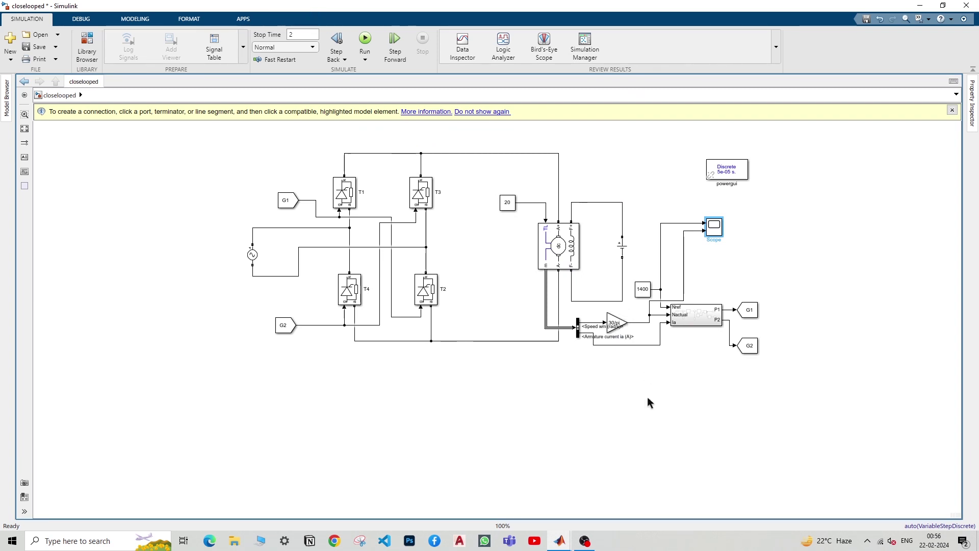
pyautogui.rightClick(593, 400)
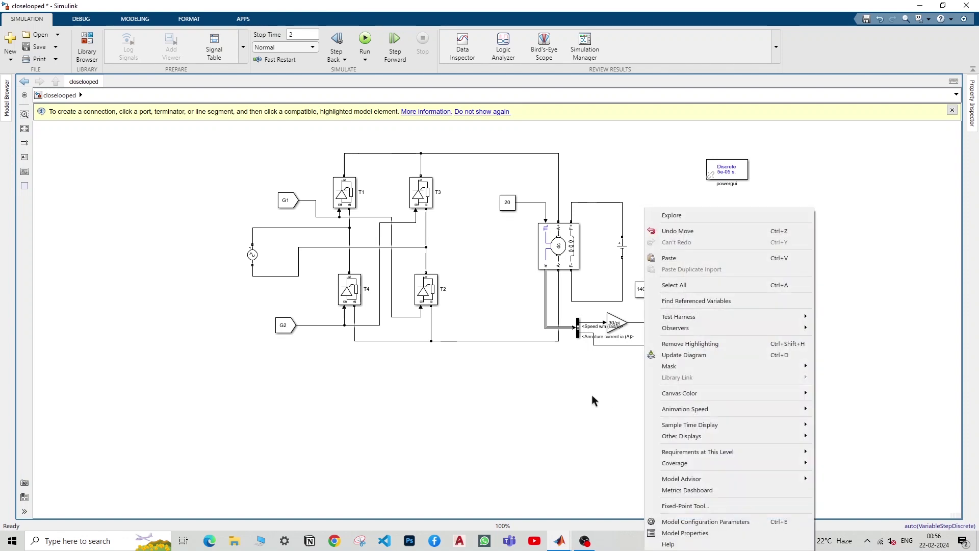
pyautogui.click(684, 532)
pyautogui.click(396, 199)
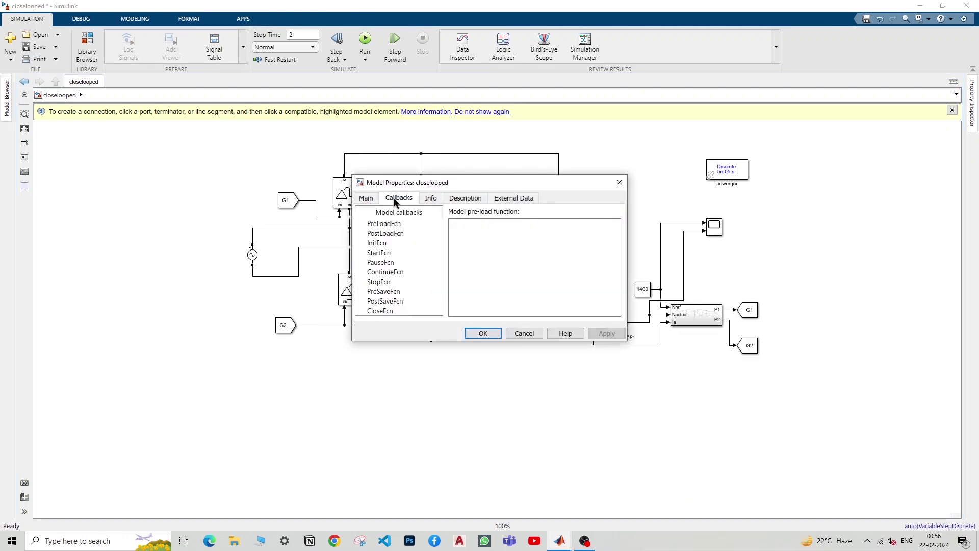
pyautogui.click(378, 243)
pyautogui.click(493, 235)
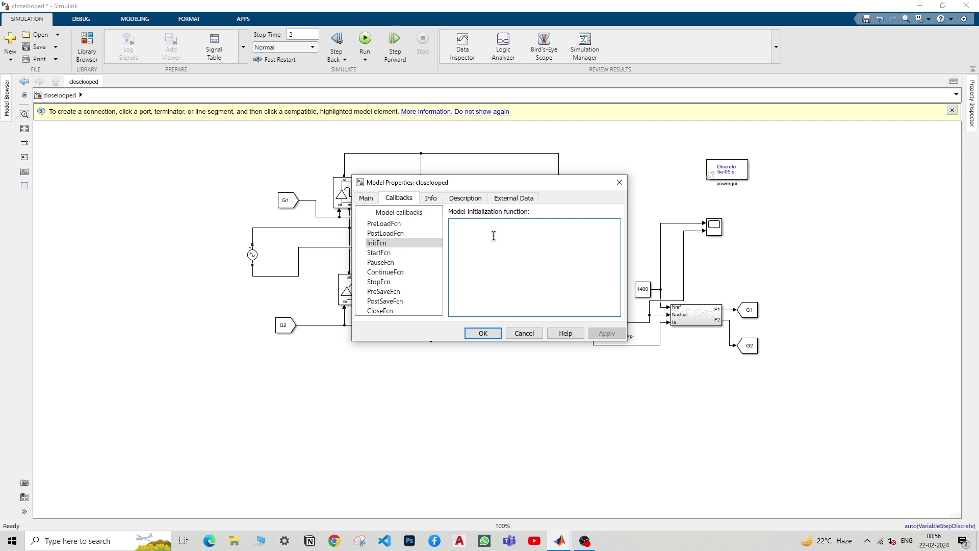
pyautogui.write('t=1/10000')
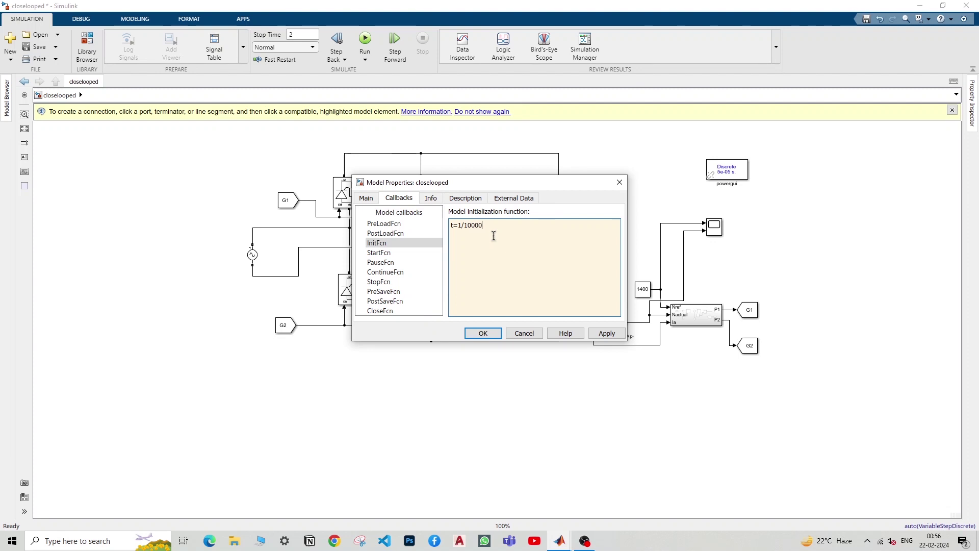
pyautogui.click(482, 333)
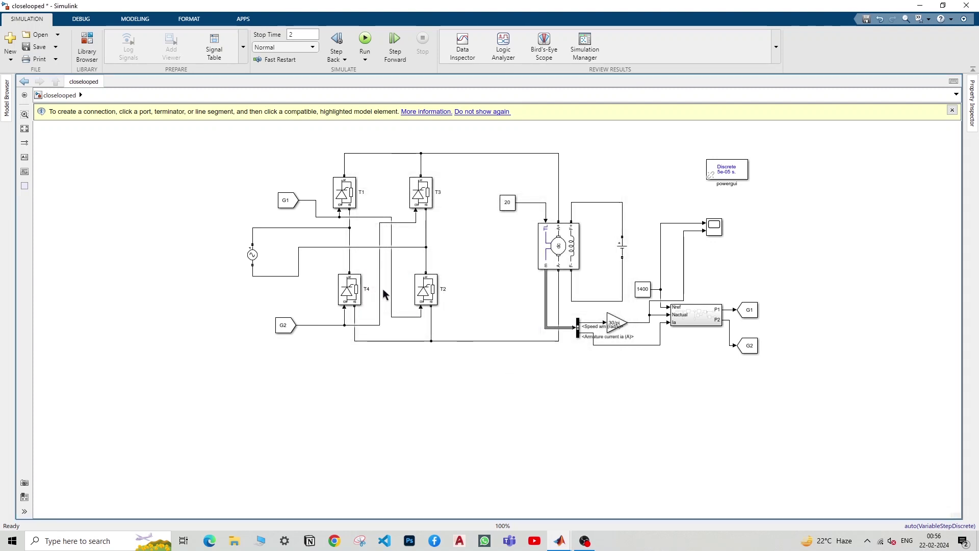
pyautogui.click(368, 44)
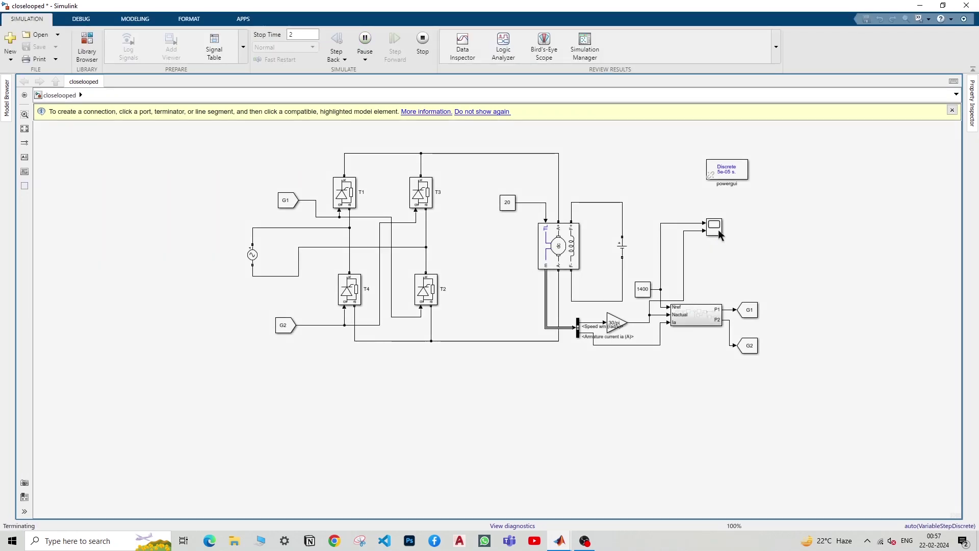
pyautogui.doubleClick(719, 230)
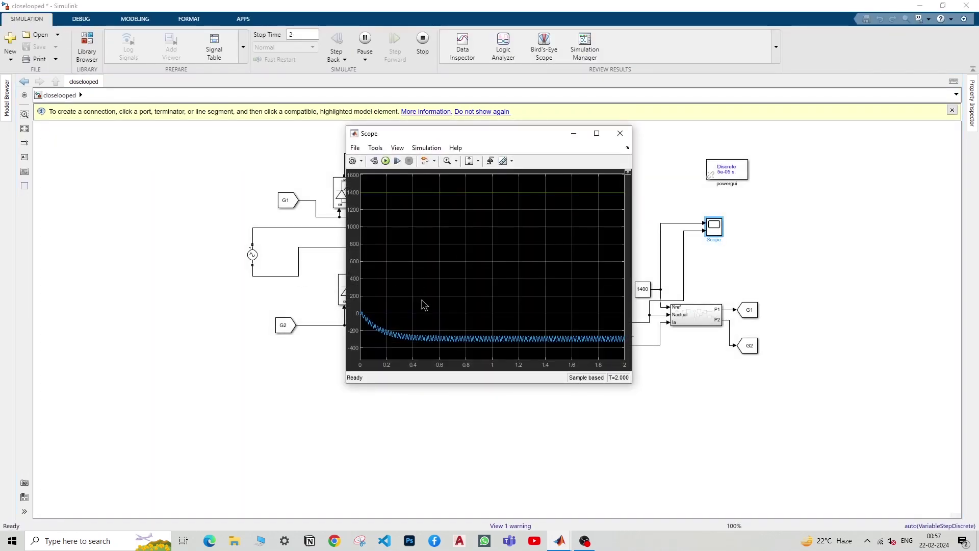
pyautogui.click(620, 133)
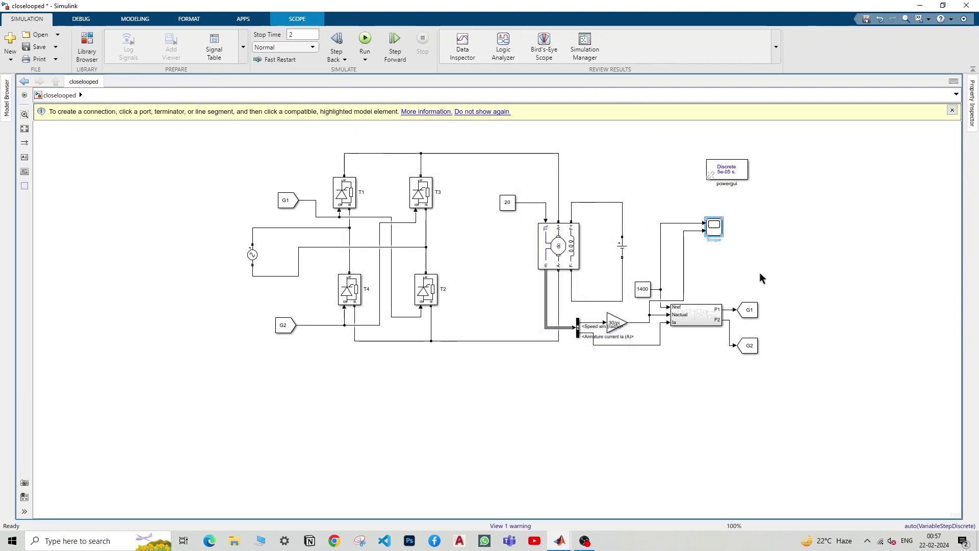
pyautogui.click(772, 270)
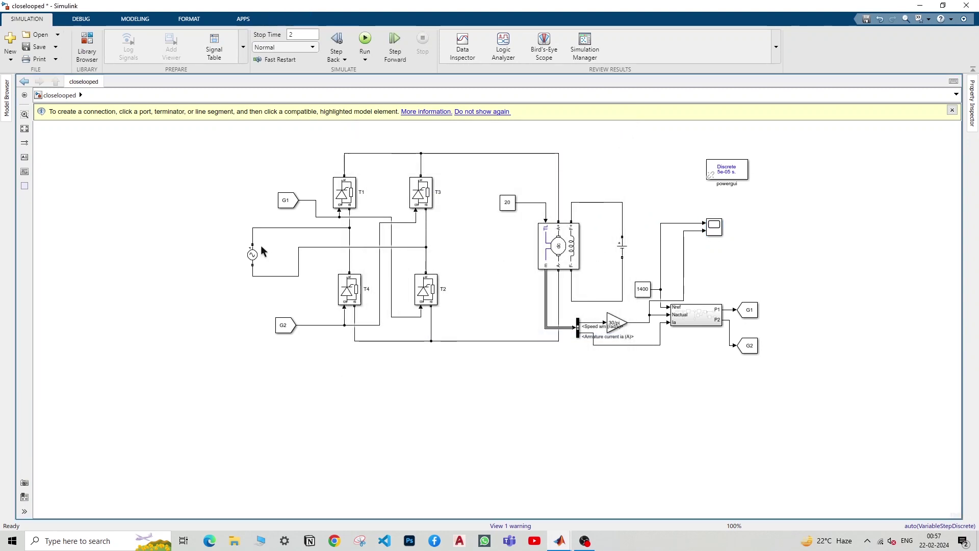
# Step: Replace the AC Voltage Source peak amplitude 230 with 240*sqrt(2) and apply it
pyautogui.doubleClick(251, 256)
pyautogui.doubleClick(349, 225)
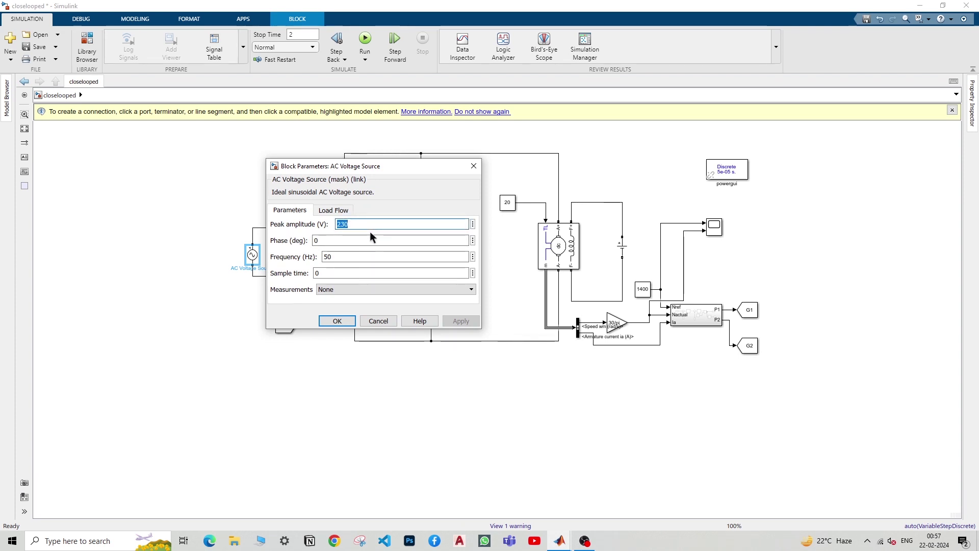
pyautogui.write('240')
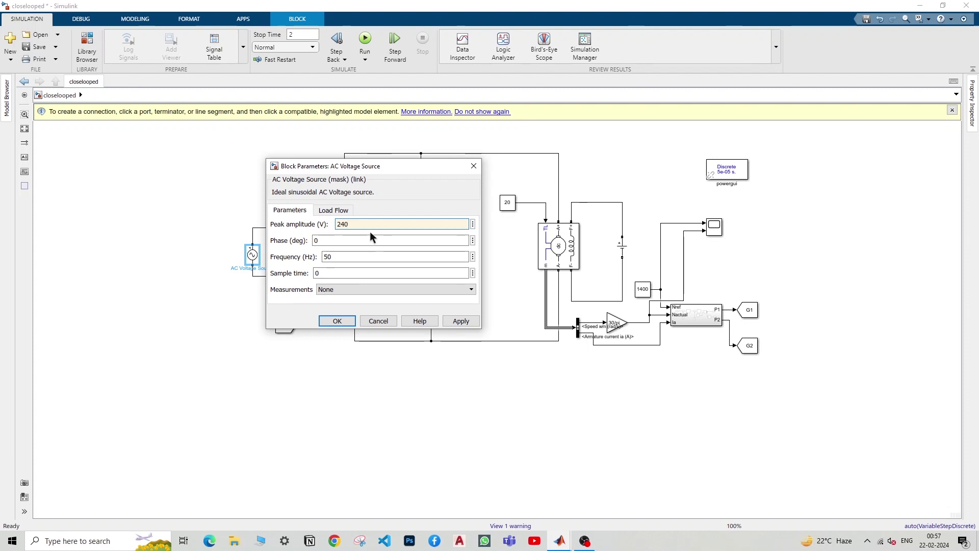
pyautogui.write('*sqrt()')
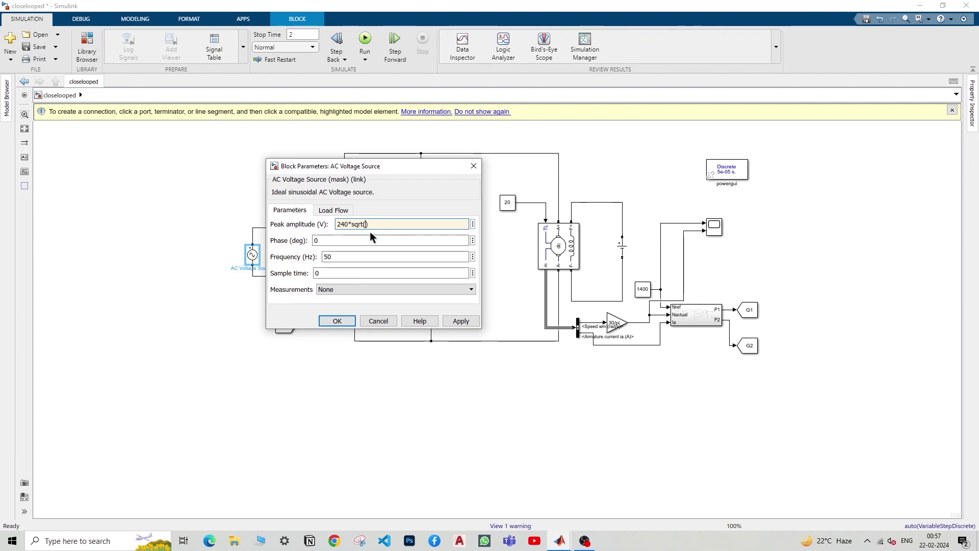
pyautogui.write('2')
pyautogui.hotkey('ctrl', 'a')
pyautogui.click(457, 324)
pyautogui.click(335, 320)
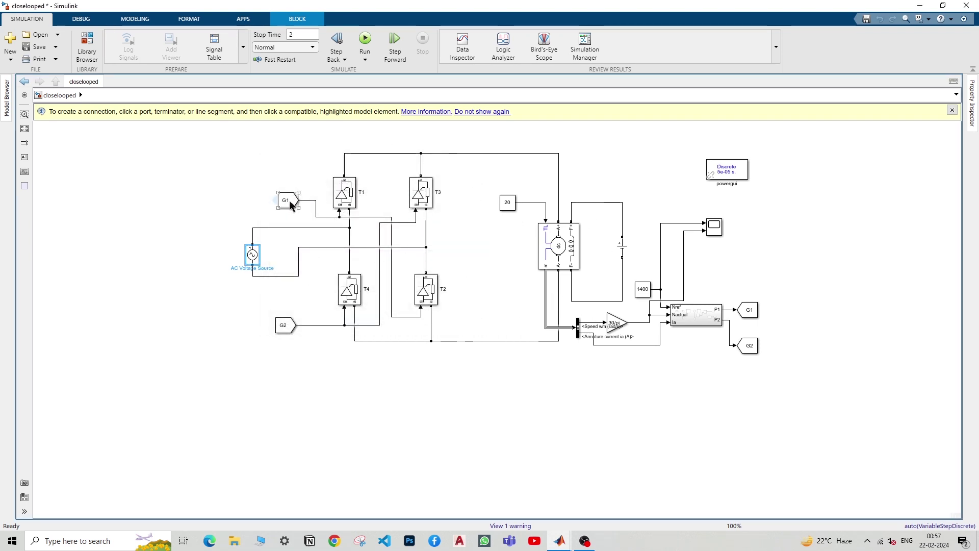
pyautogui.click(365, 39)
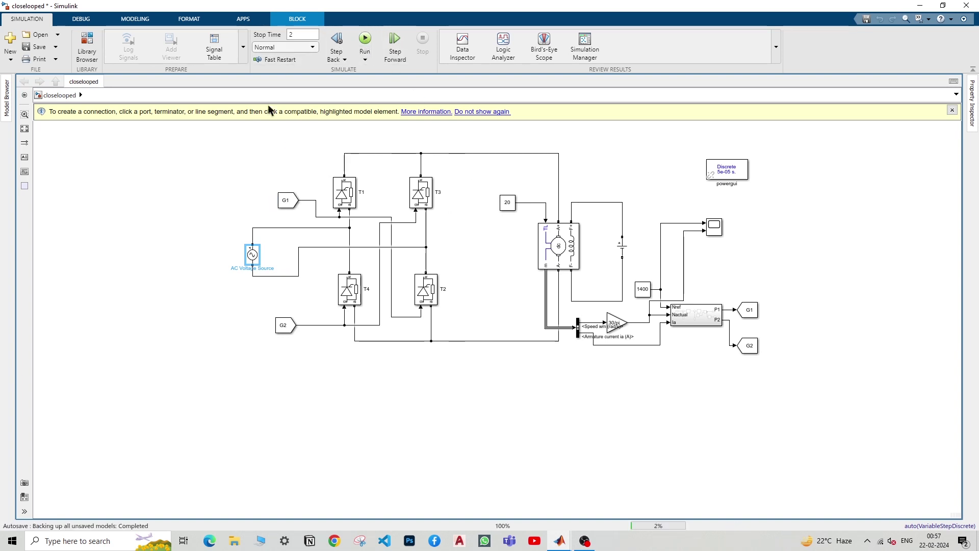
pyautogui.doubleClick(713, 227)
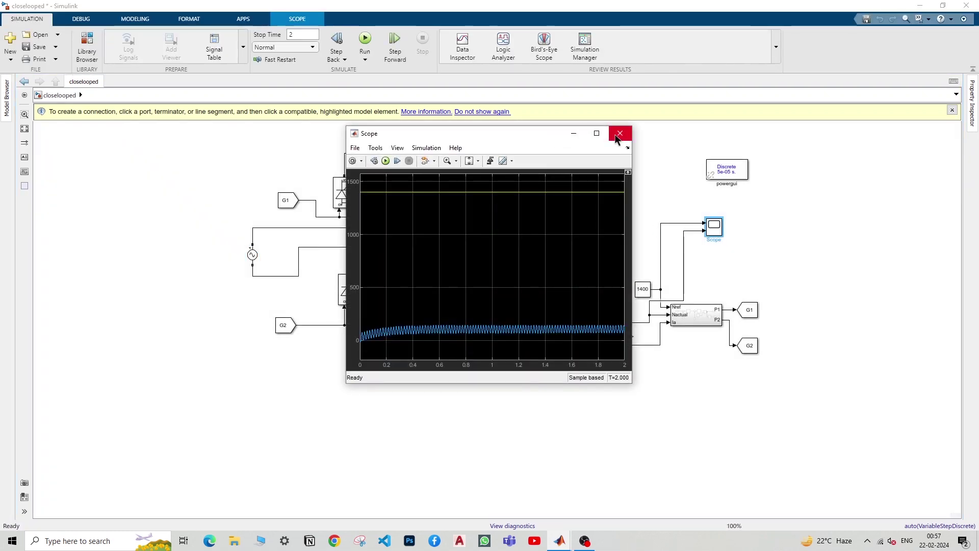
pyautogui.click(618, 135)
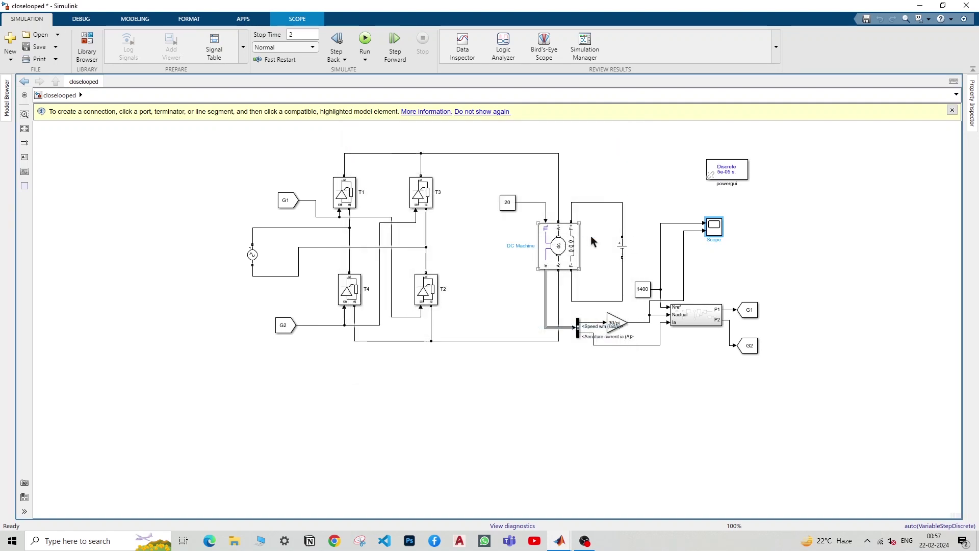
pyautogui.doubleClick(695, 316)
pyautogui.click(660, 257)
pyautogui.click(660, 256)
pyautogui.click(666, 286)
# Step: Rerun the top-level model and check the speed plot on the Scope
pyautogui.click(57, 95)
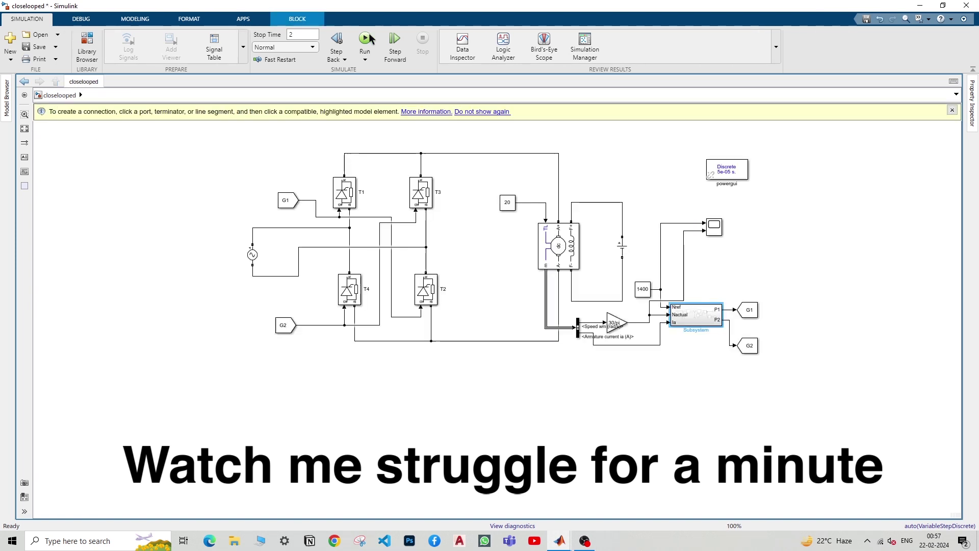
pyautogui.click(365, 39)
pyautogui.click(716, 230)
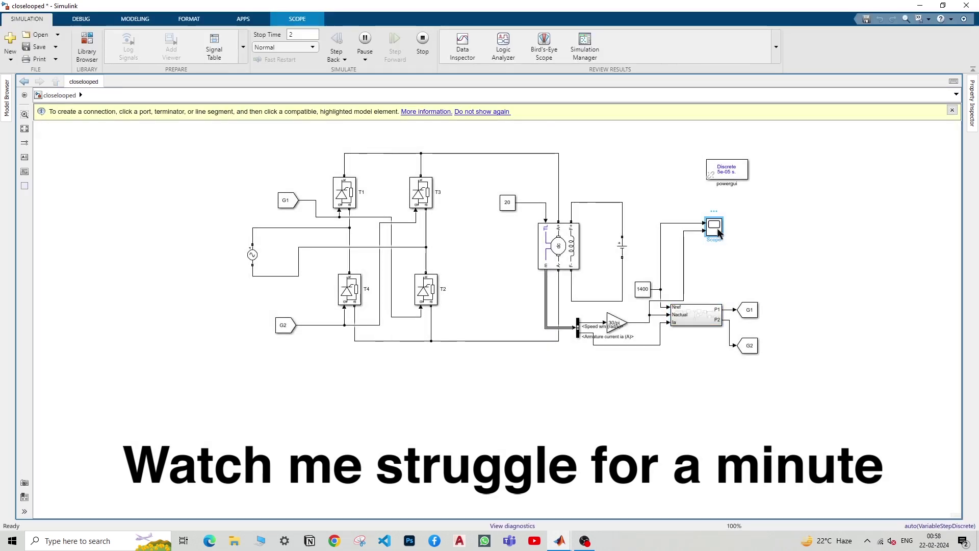
pyautogui.doubleClick(715, 227)
pyautogui.click(618, 133)
# Step: Review the DC source, AC source and controller Repeating Sequence parameters
pyautogui.doubleClick(622, 246)
pyautogui.click(750, 286)
pyautogui.click(432, 291)
pyautogui.doubleClick(252, 255)
pyautogui.click(476, 168)
pyautogui.doubleClick(685, 312)
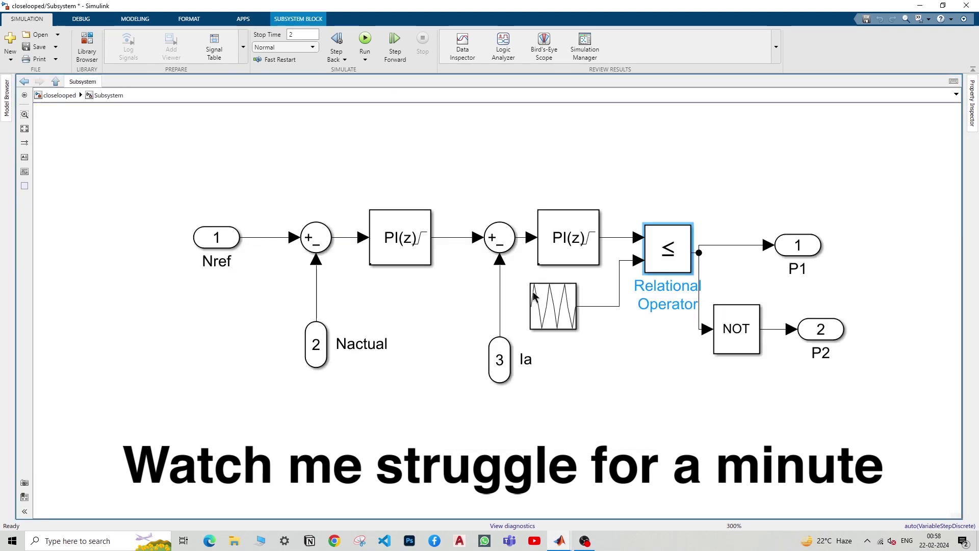
pyautogui.doubleClick(541, 298)
pyautogui.click(811, 223)
pyautogui.click(75, 119)
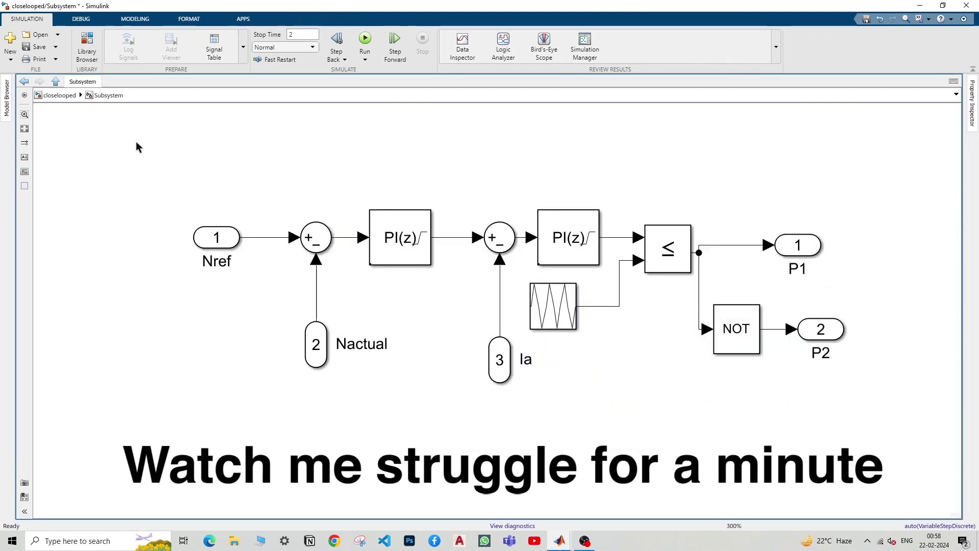
pyautogui.click(55, 82)
# Step: Change the InitFcn divisor from 10000 to 10, rerun, and view the speed on the Scope
pyautogui.rightClick(504, 433)
pyautogui.click(499, 305)
pyautogui.click(399, 198)
pyautogui.click(434, 243)
pyautogui.doubleClick(478, 226)
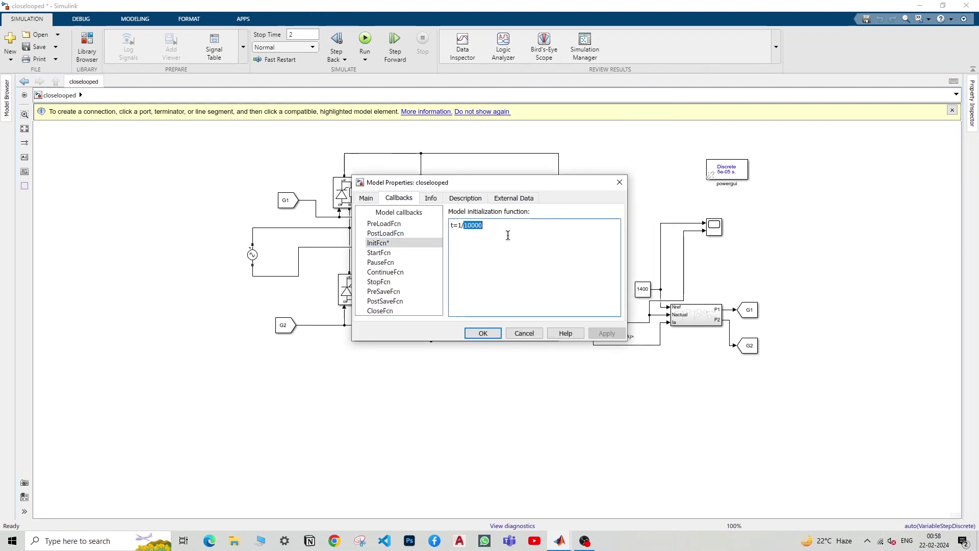
pyautogui.write('10')
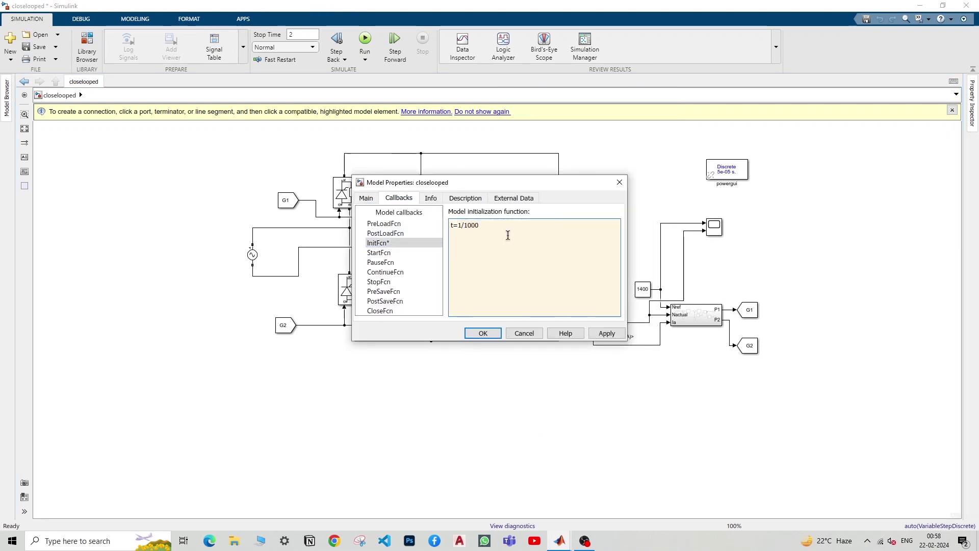
pyautogui.click(482, 334)
pyautogui.click(364, 41)
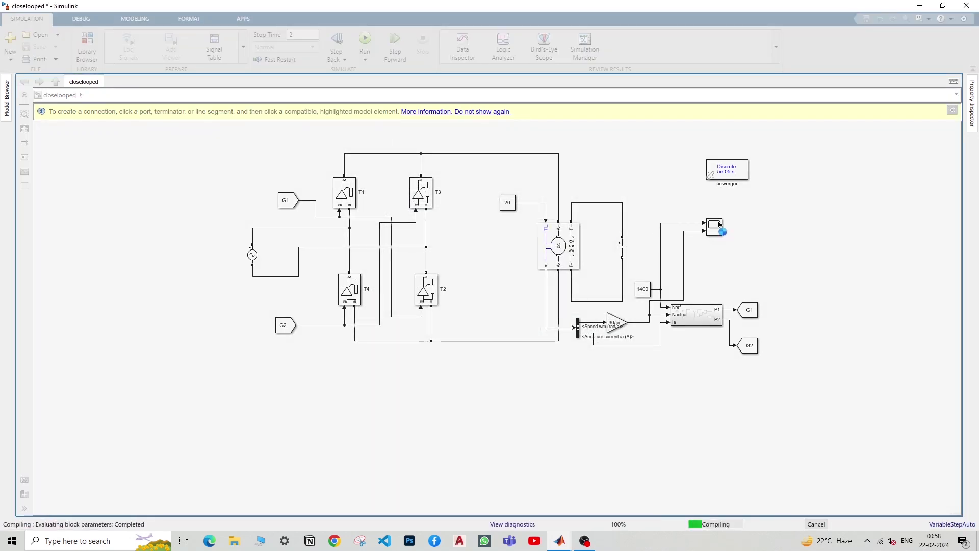
pyautogui.doubleClick(720, 230)
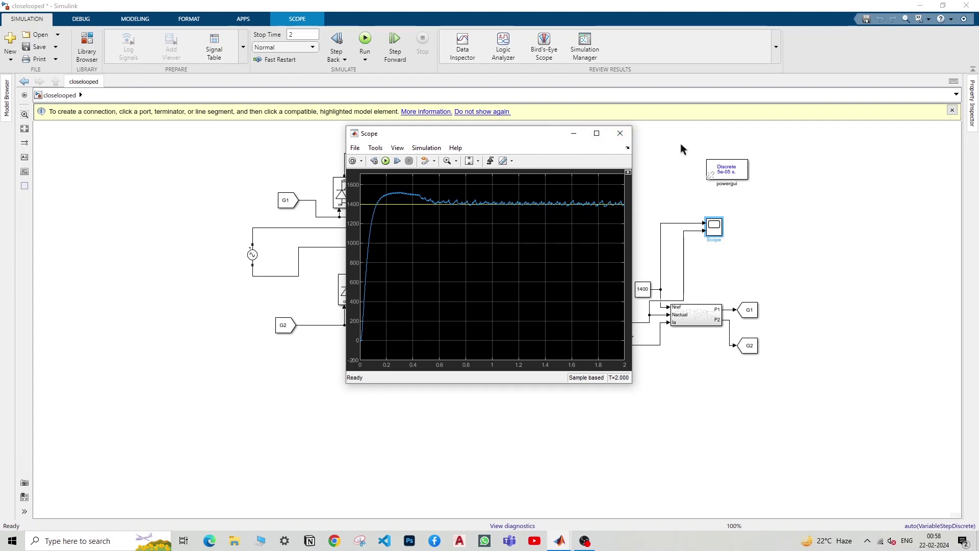
# Step: Check the exp3 model's Scope1 speeds and its Signal Builder reference step profile
pyautogui.click(630, 136)
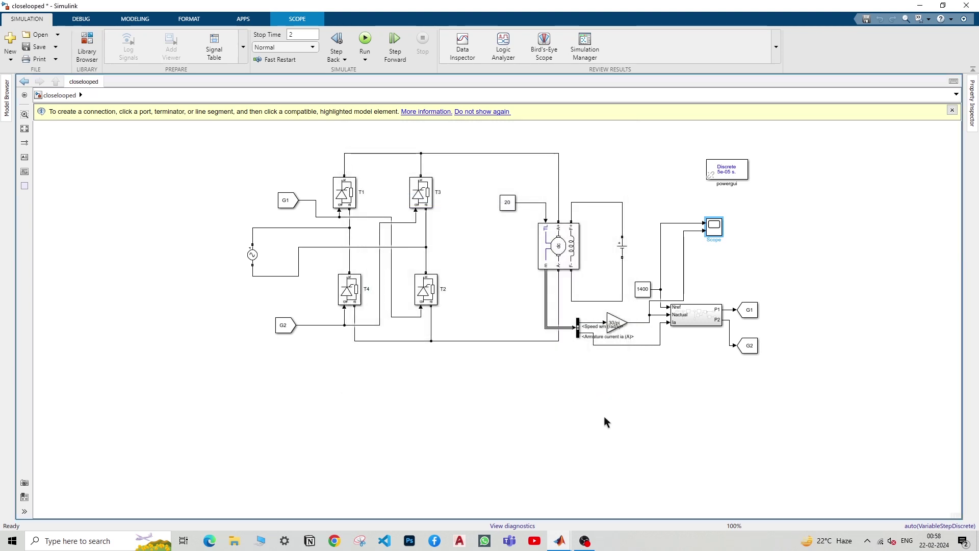
pyautogui.moveTo(565, 542)
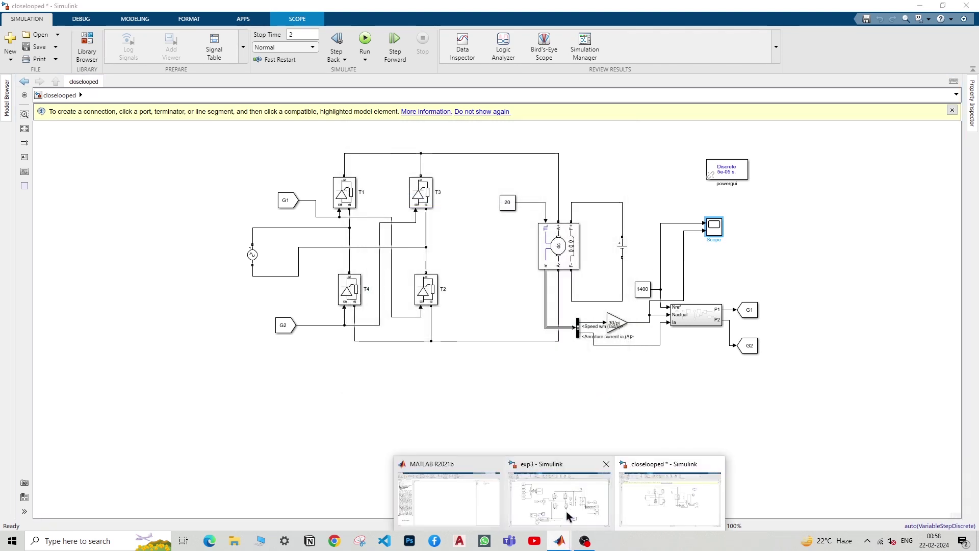
pyautogui.click(567, 507)
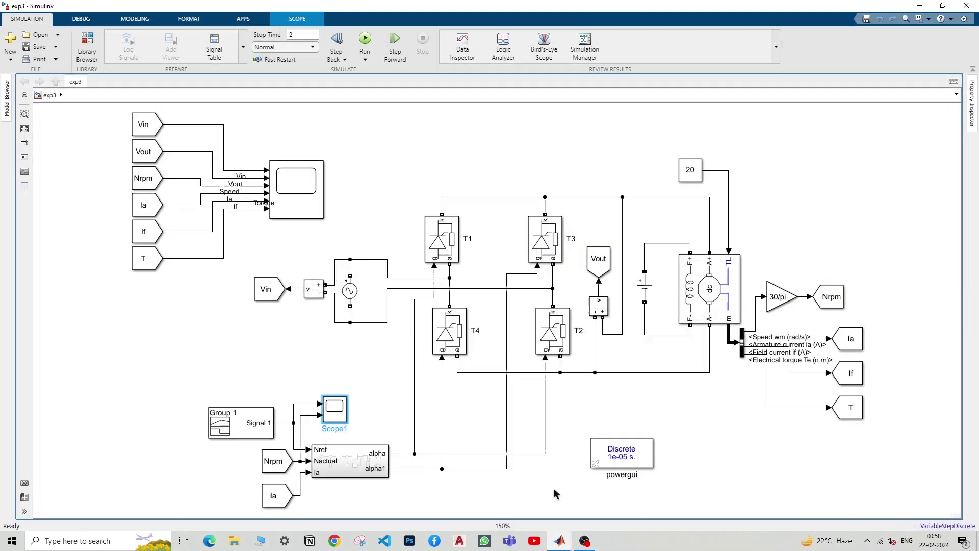
pyautogui.doubleClick(334, 408)
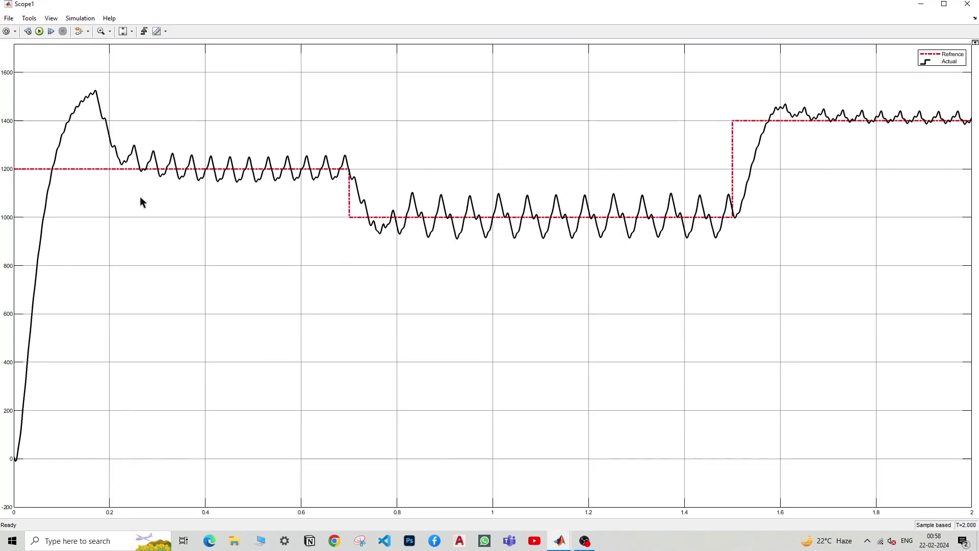
pyautogui.click(967, 4)
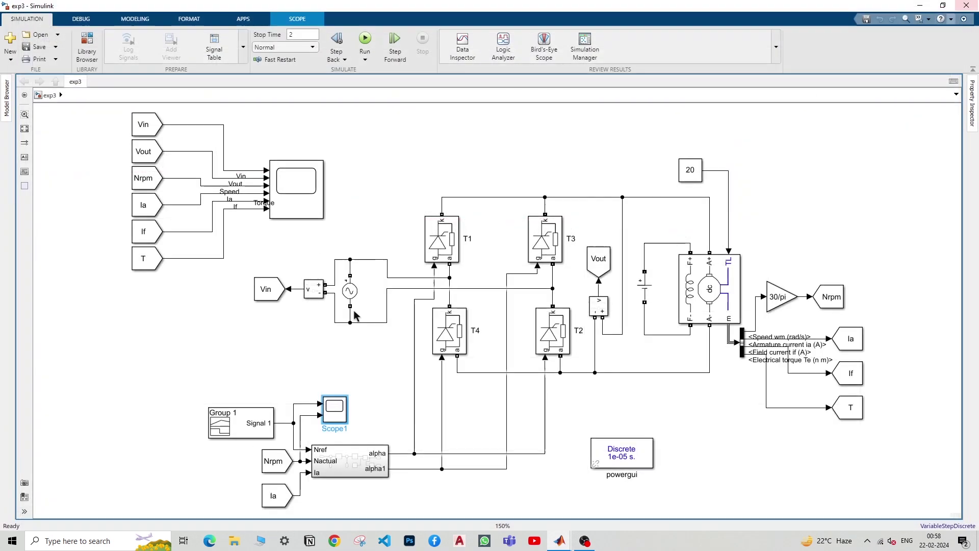
pyautogui.click(241, 420)
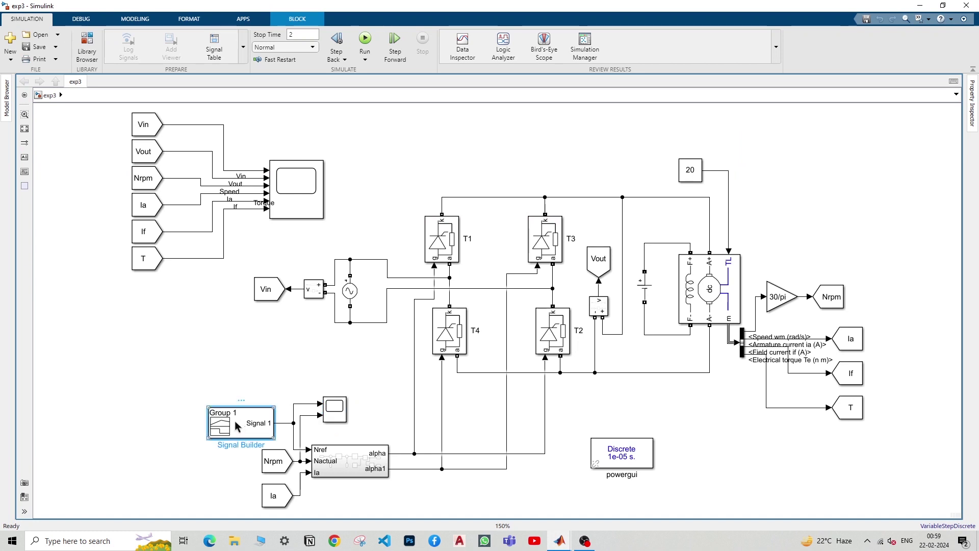
pyautogui.doubleClick(234, 421)
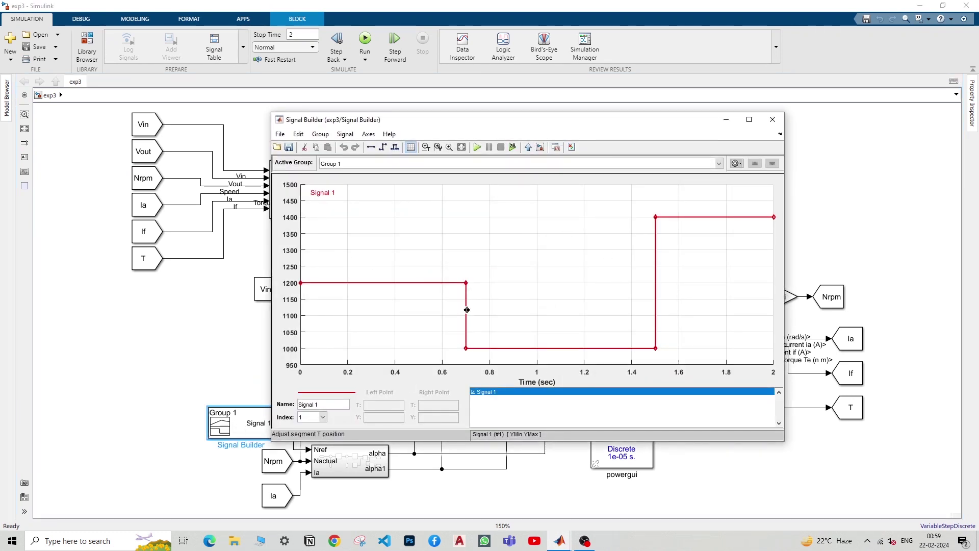
pyautogui.click(780, 121)
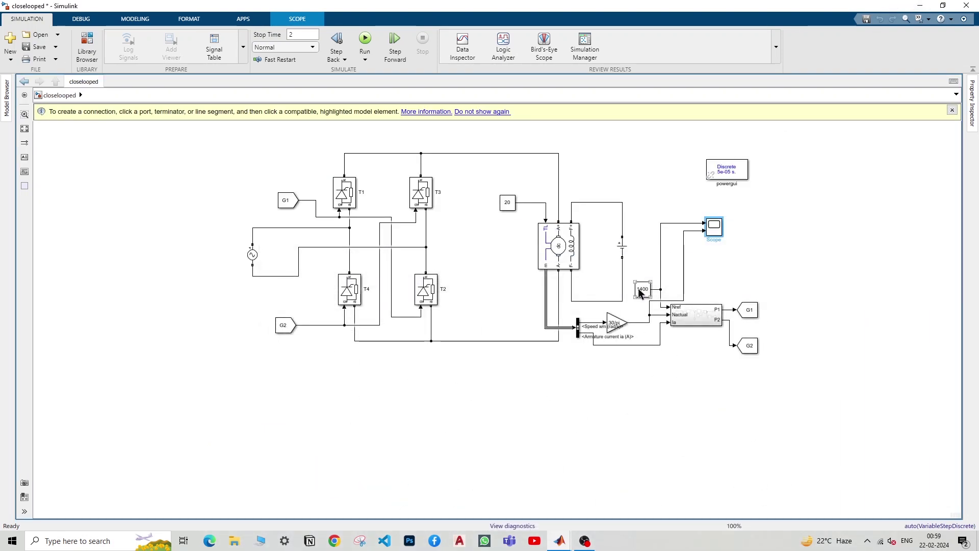
# Step: Change the closelooped speed reference Constant from 1400 to 1200
pyautogui.doubleClick(641, 289)
pyautogui.doubleClick(665, 297)
pyautogui.write('1200')
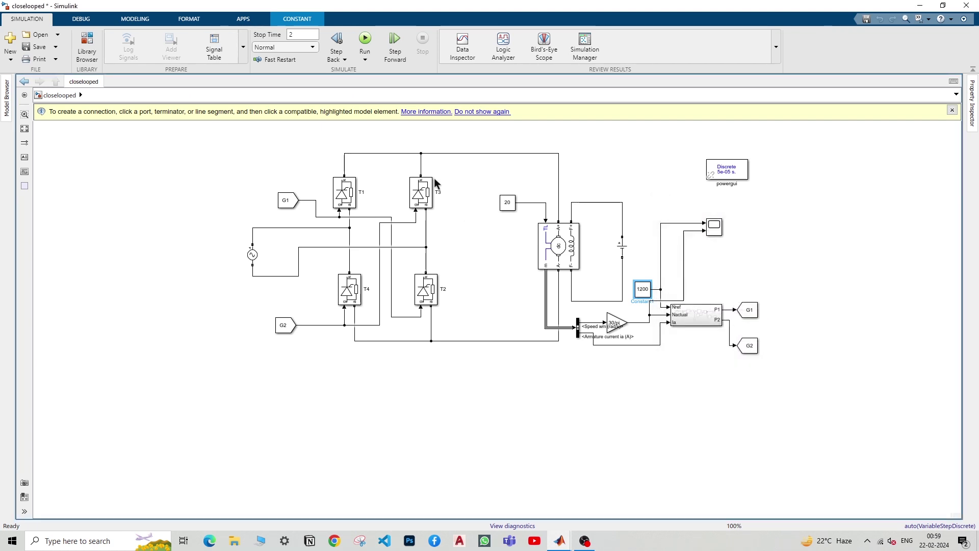
# Step: Run the model with the 1200 reference and view the speed on the Scope
pyautogui.click(365, 45)
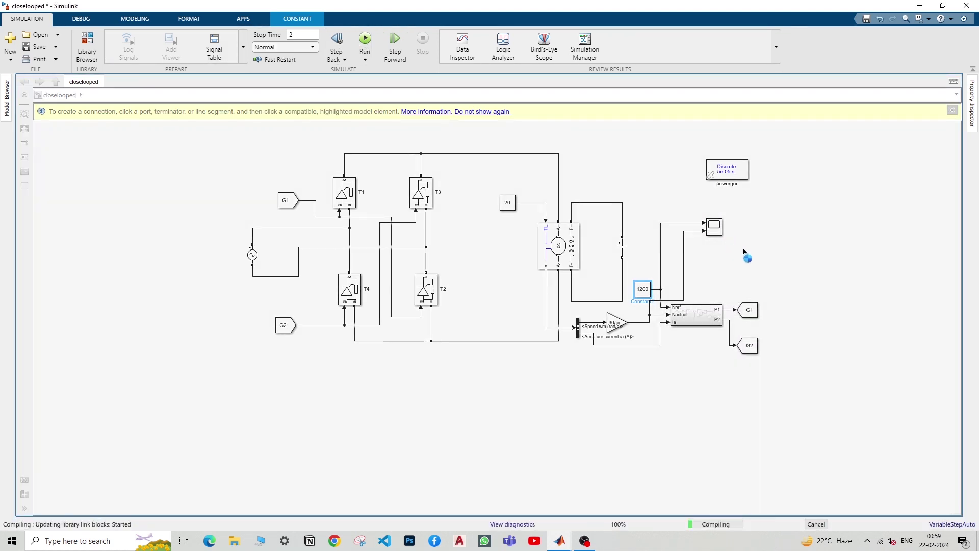
pyautogui.doubleClick(715, 228)
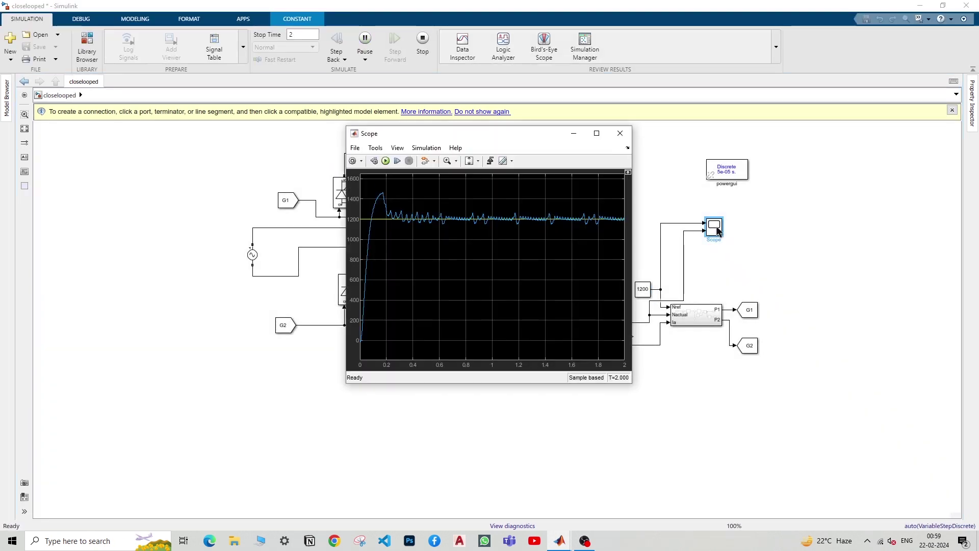
pyautogui.click(620, 133)
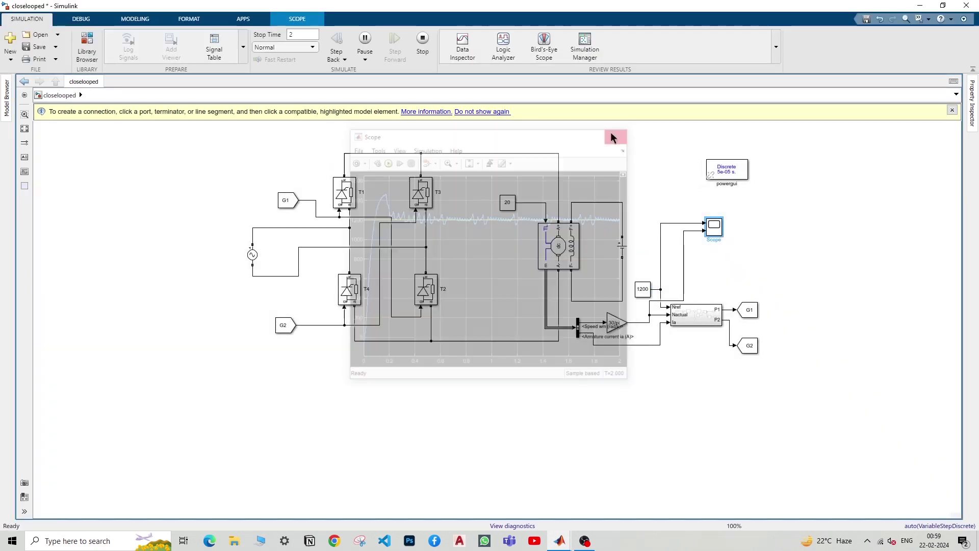
# Step: Switch the Subsystem's Relational Operator to >=, rerun, and check the speed plot
pyautogui.doubleClick(696, 326)
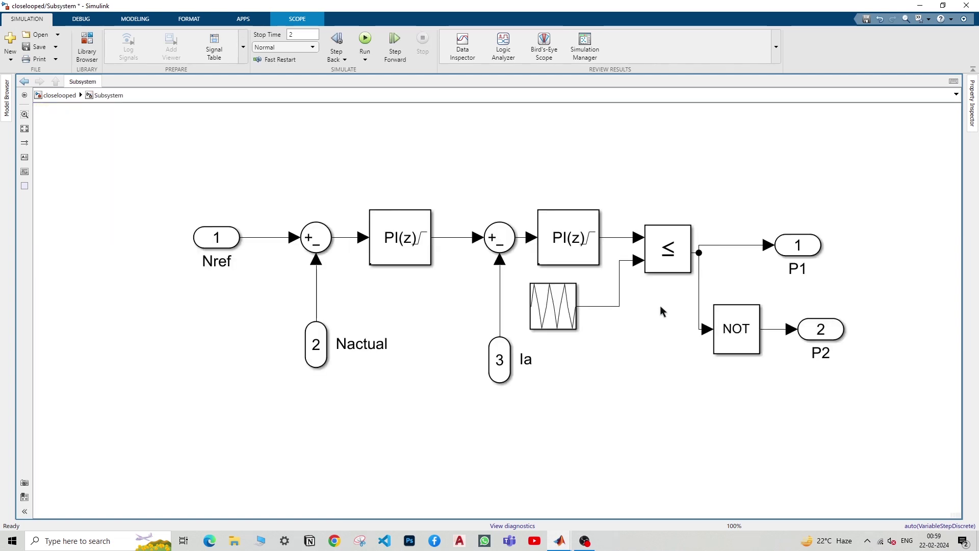
pyautogui.click(667, 248)
pyautogui.click(667, 248)
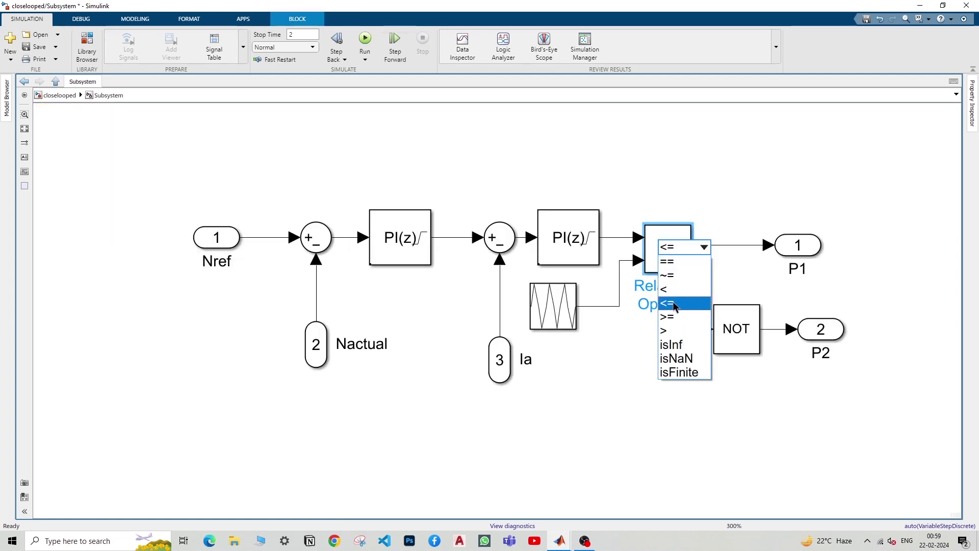
pyautogui.click(674, 316)
pyautogui.click(59, 95)
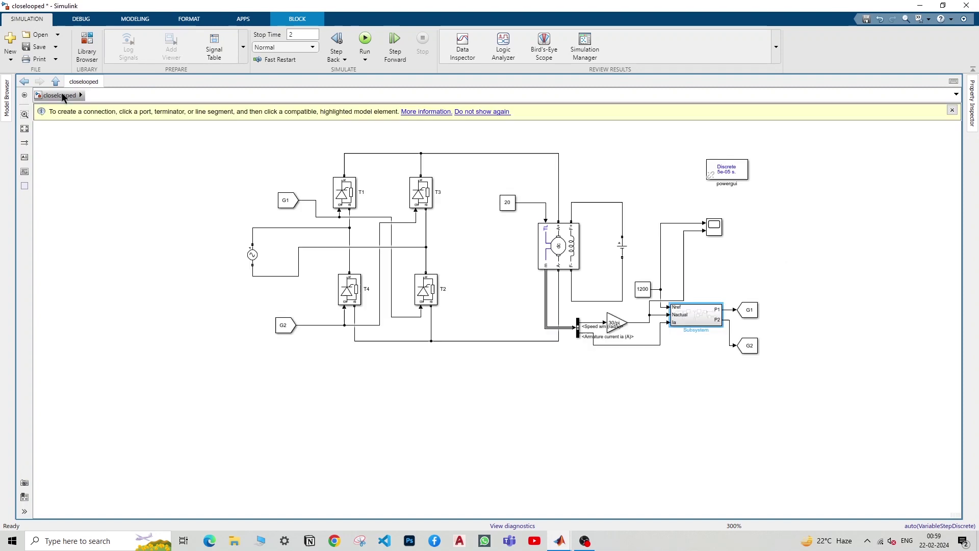
pyautogui.click(363, 39)
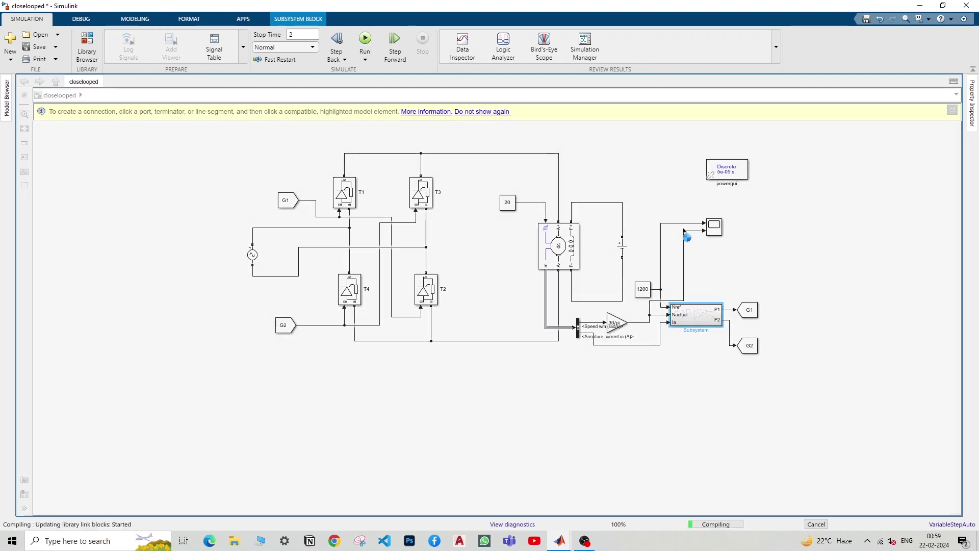
pyautogui.doubleClick(717, 231)
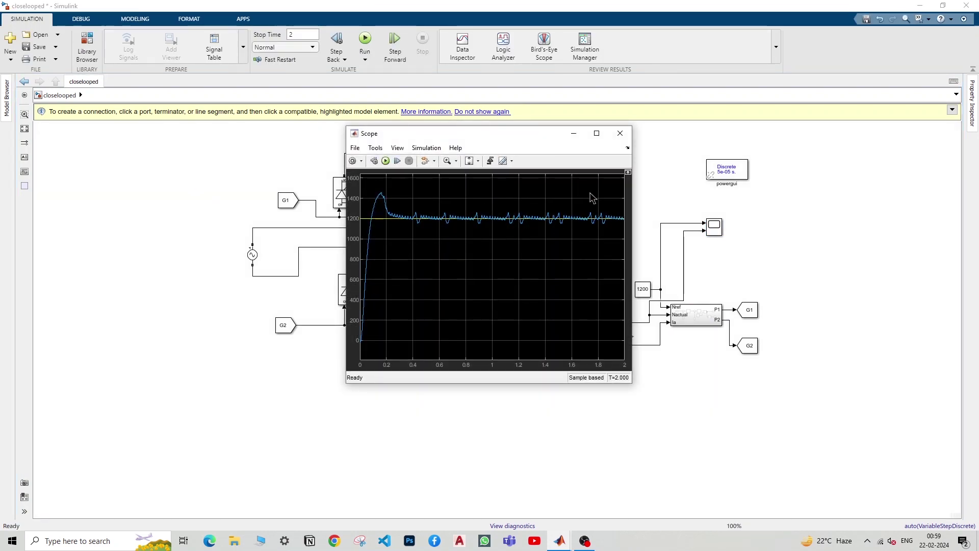
pyautogui.click(621, 135)
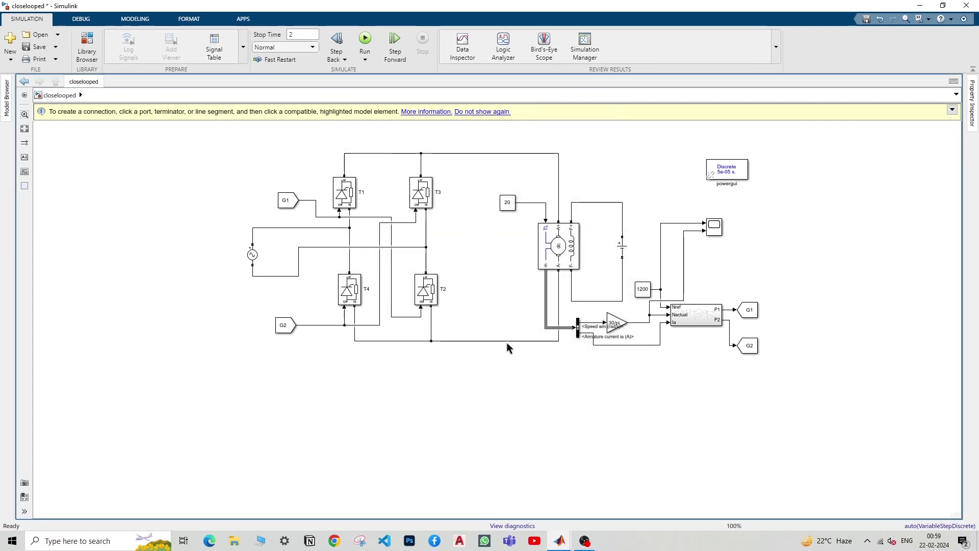
# Step: Change the motor's load-torque Constant from 20 to 25
pyautogui.doubleClick(506, 203)
pyautogui.write('25')
pyautogui.press('Return')
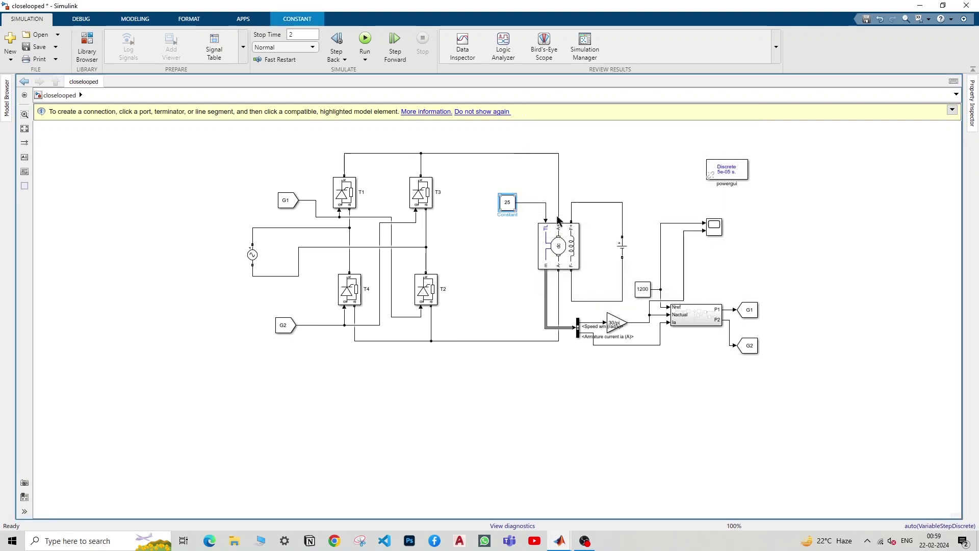
# Step: Rerun the simulation and confirm the speed settles near 1200 on the Scope
pyautogui.click(364, 41)
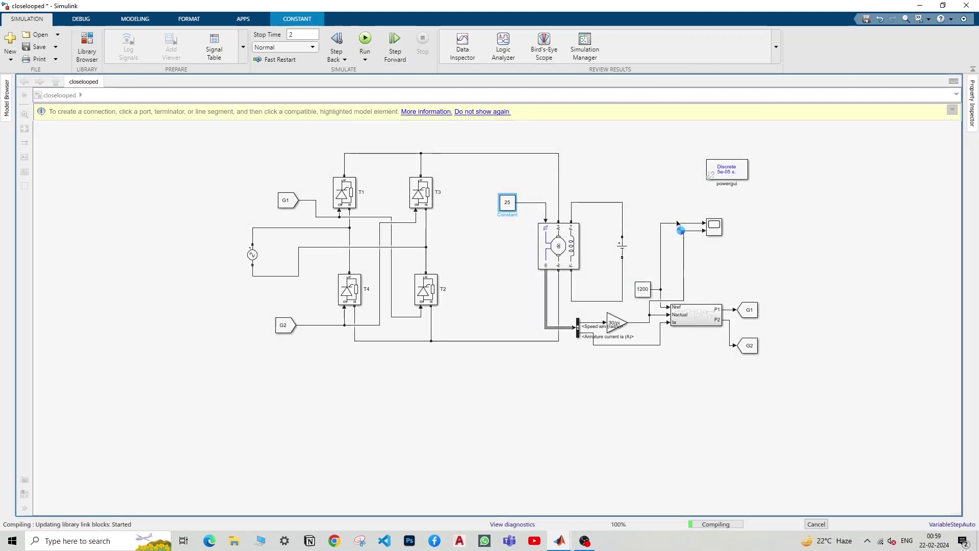
pyautogui.click(719, 232)
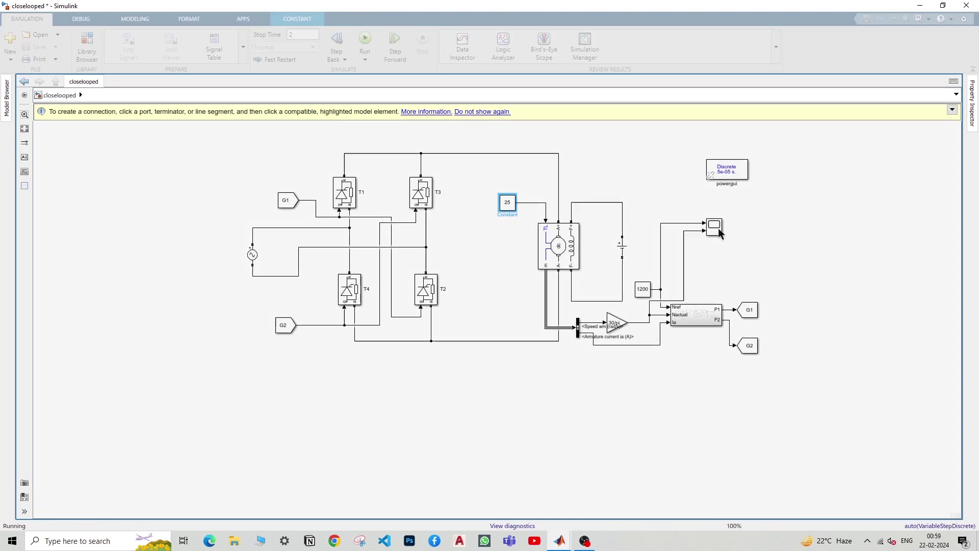
pyautogui.doubleClick(717, 228)
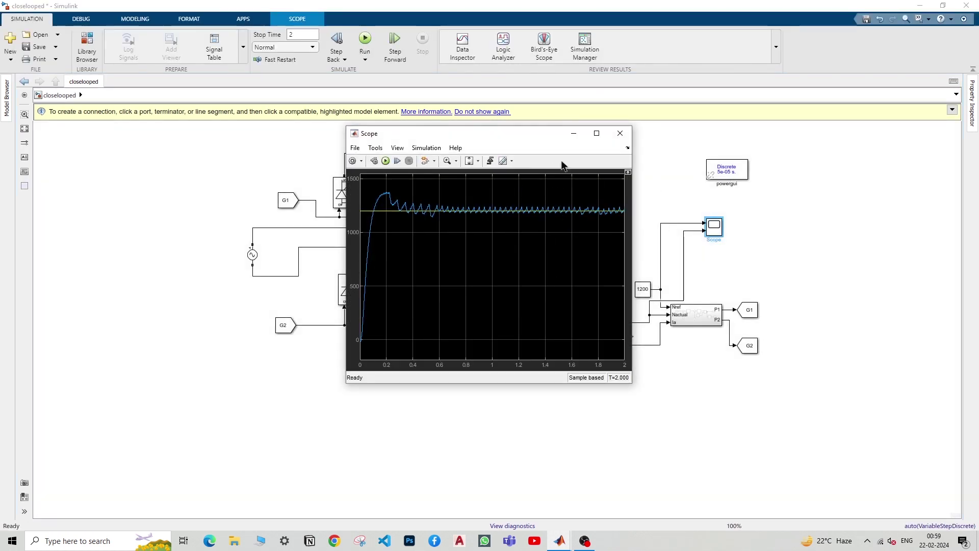
pyautogui.click(620, 133)
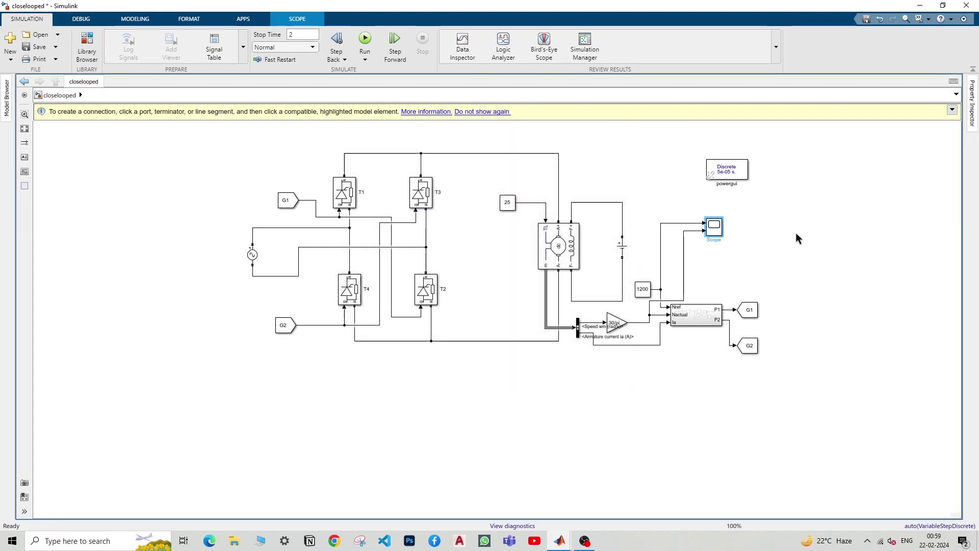